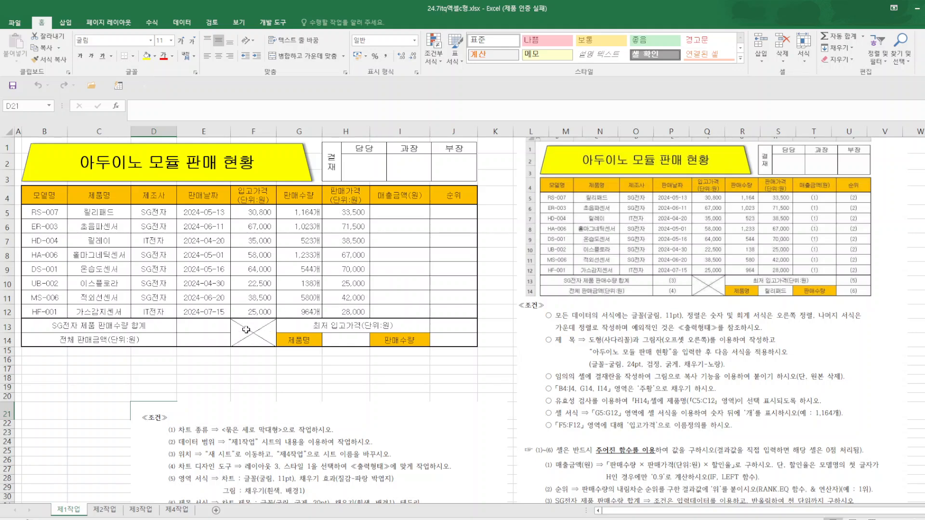
Add list-type data validation to cell H14 with the product names in =$C$5:$C$12 as its source.
left_click(349, 341)
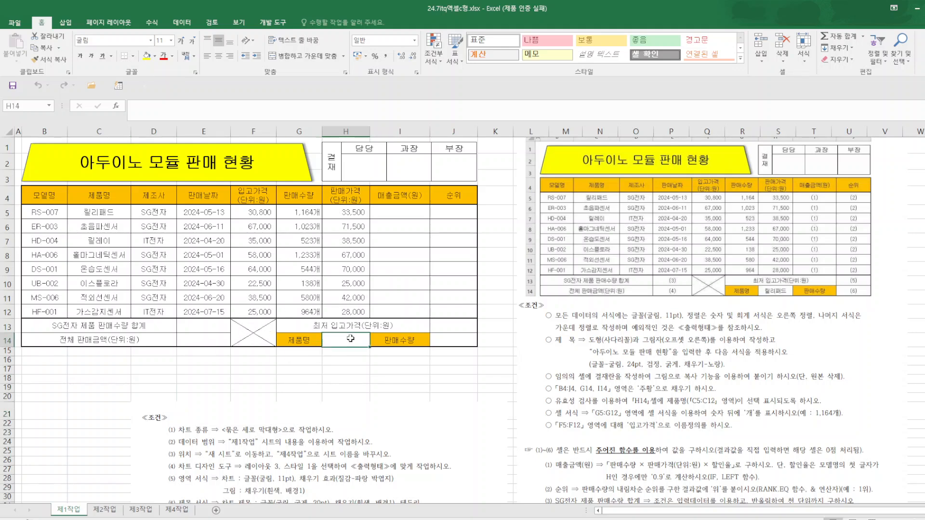
left_click(187, 23)
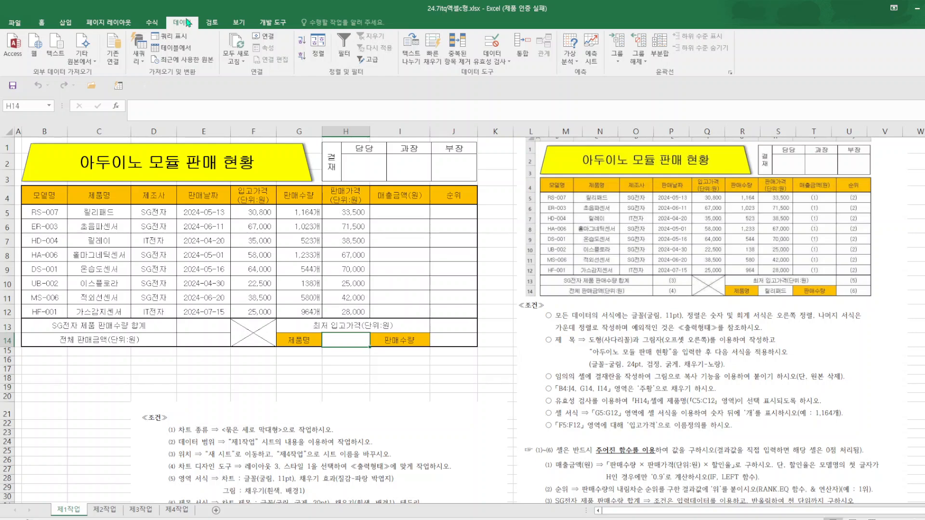
left_click(492, 44)
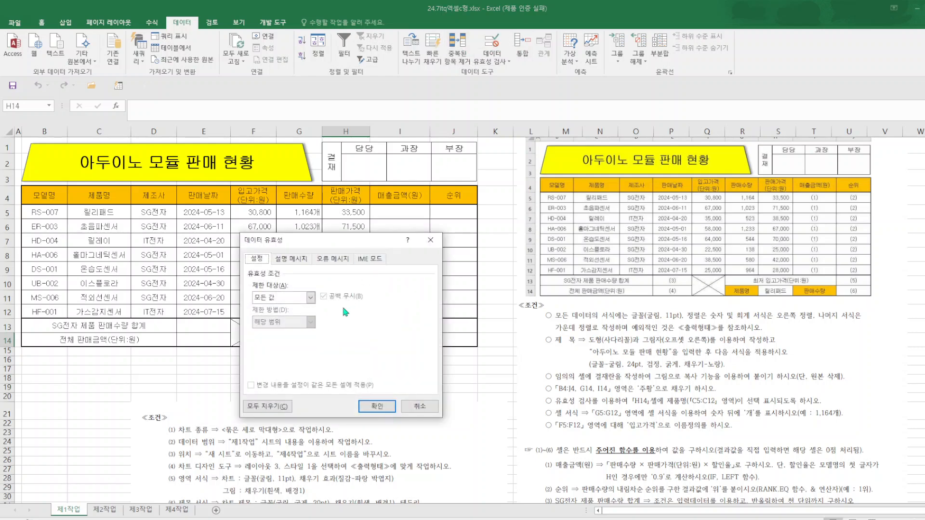
left_click(310, 297)
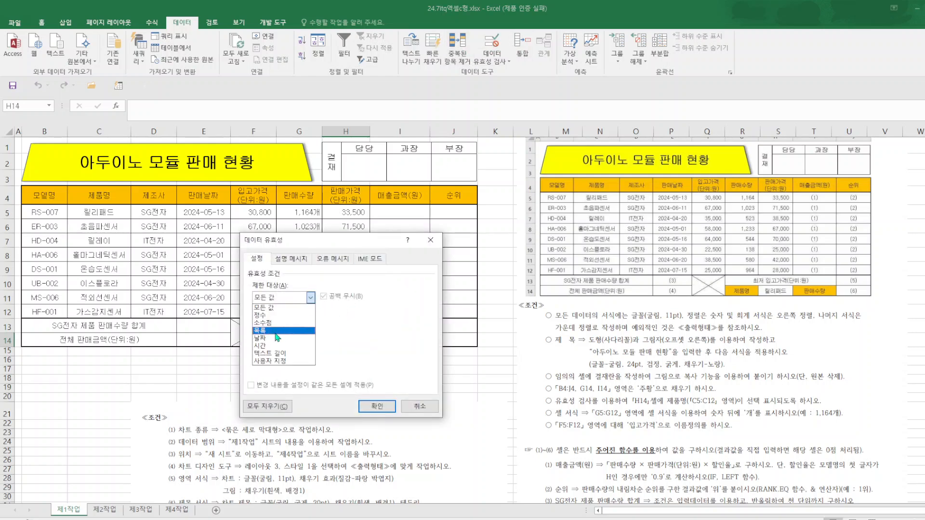
left_click(276, 332)
left_click(278, 346)
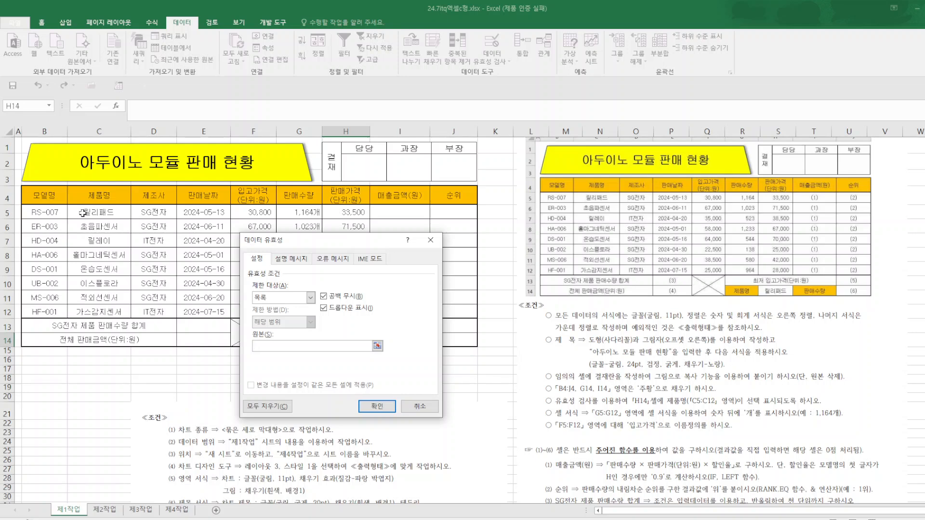
left_click_drag(82, 213, 99, 312)
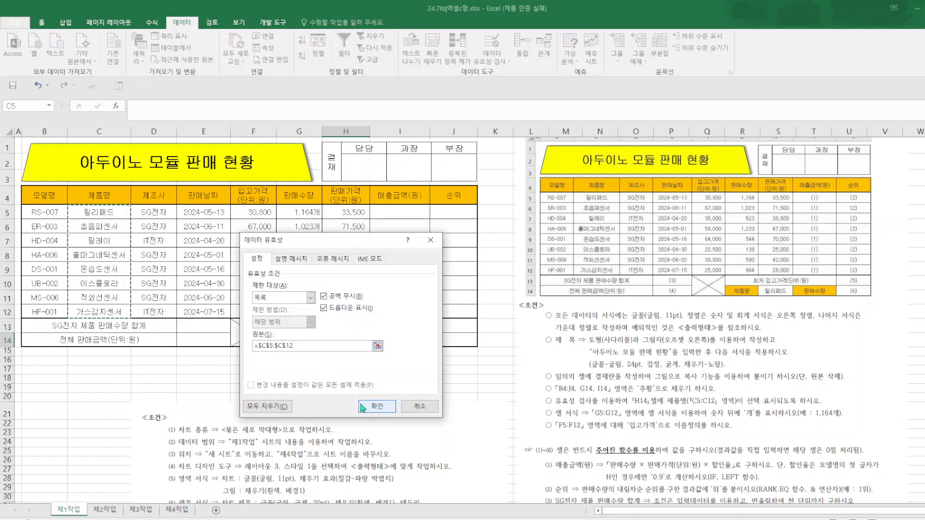
left_click(362, 408)
Choose 릴리패드 as the product name in cell H14 from its validation list.
left_click(375, 343)
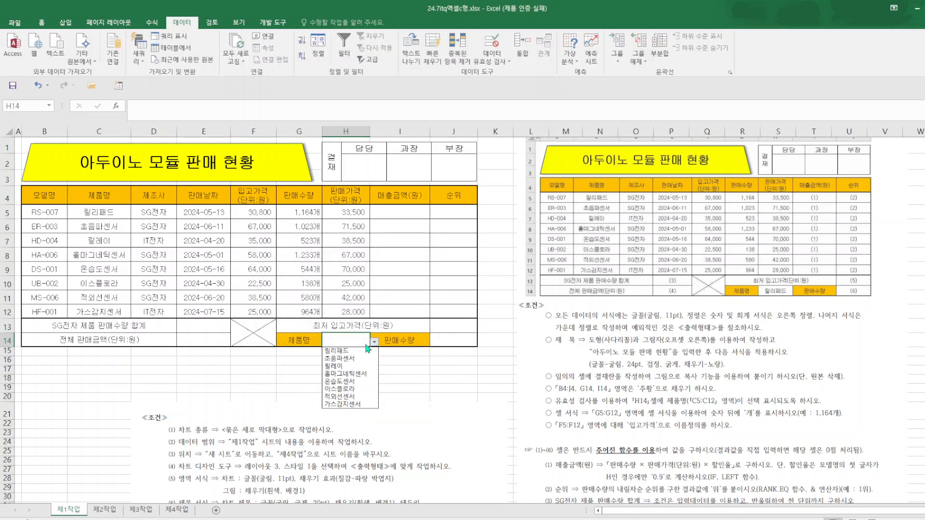
left_click(345, 351)
left_click(445, 390)
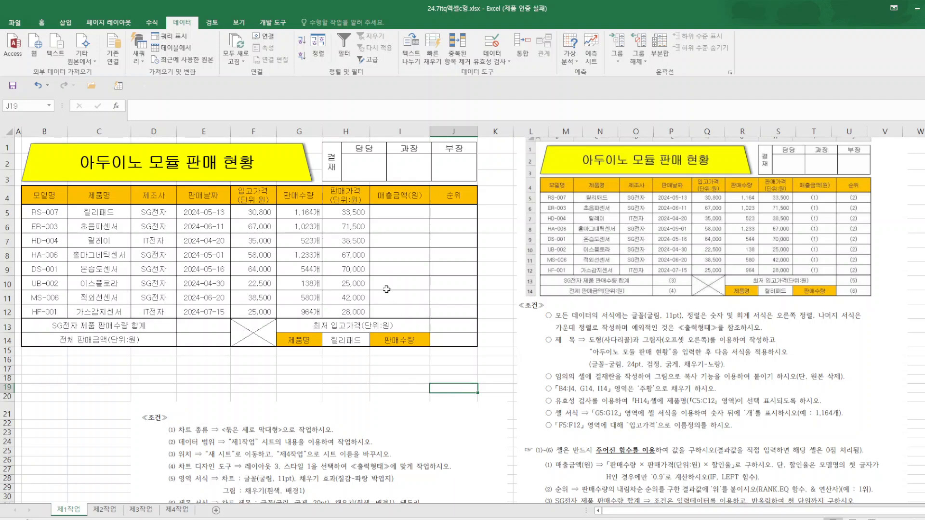
Check the custom number format applied to G5:G12 and the defined name assigned to F5:F12.
left_click_drag(293, 212, 297, 310)
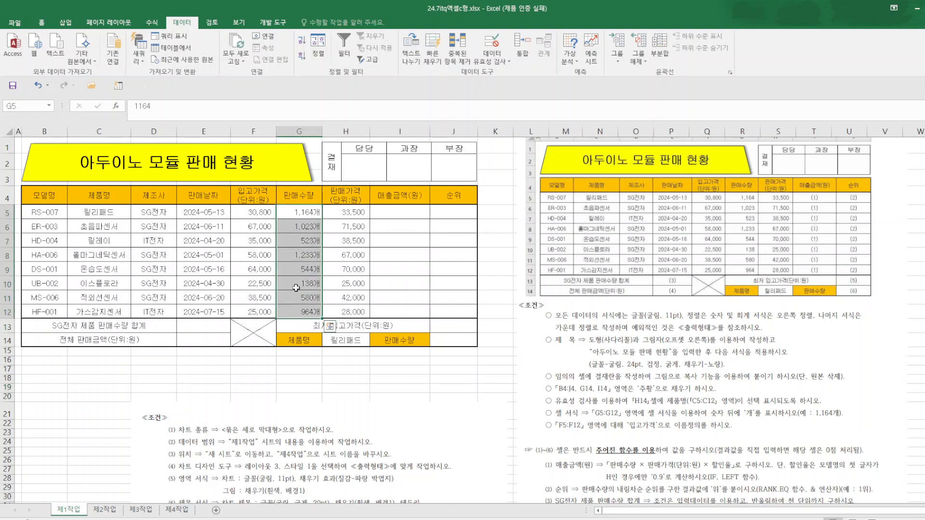
right_click(298, 291)
left_click(337, 461)
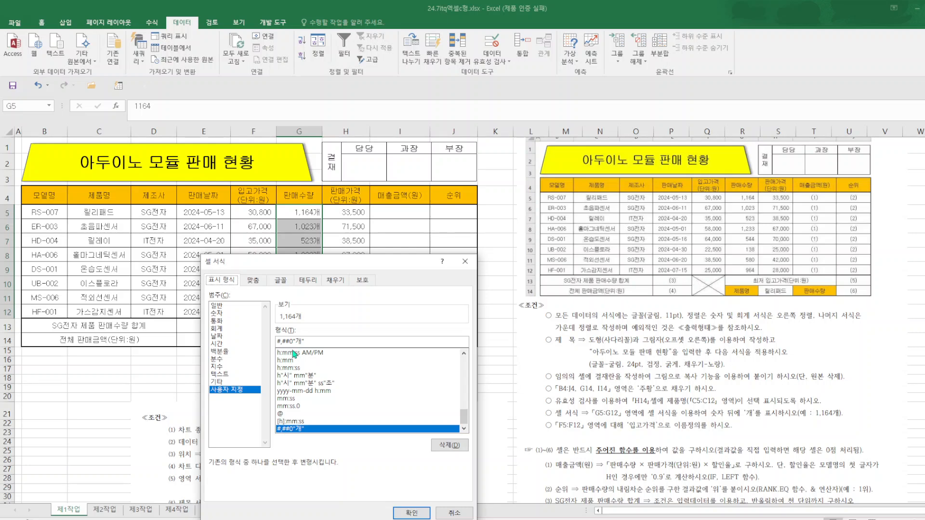
left_click(465, 261)
left_click(503, 299)
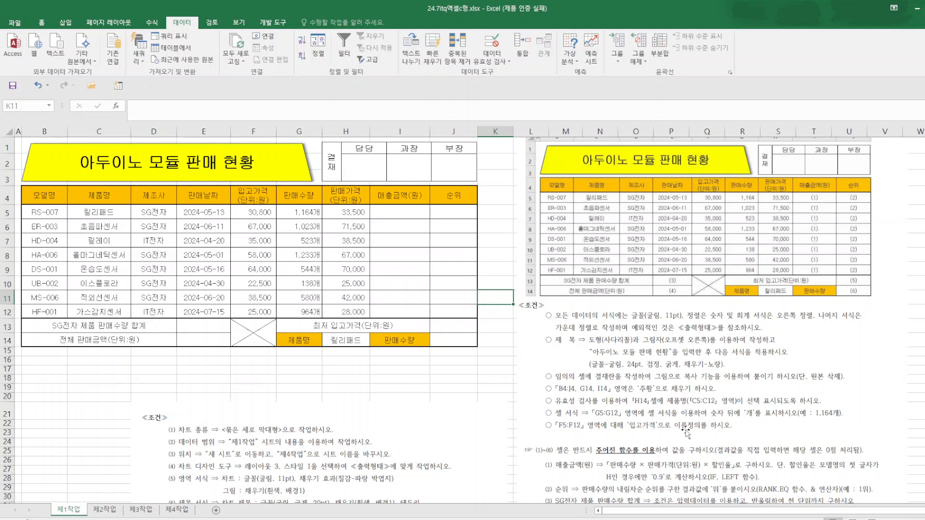
left_click_drag(253, 212, 256, 306)
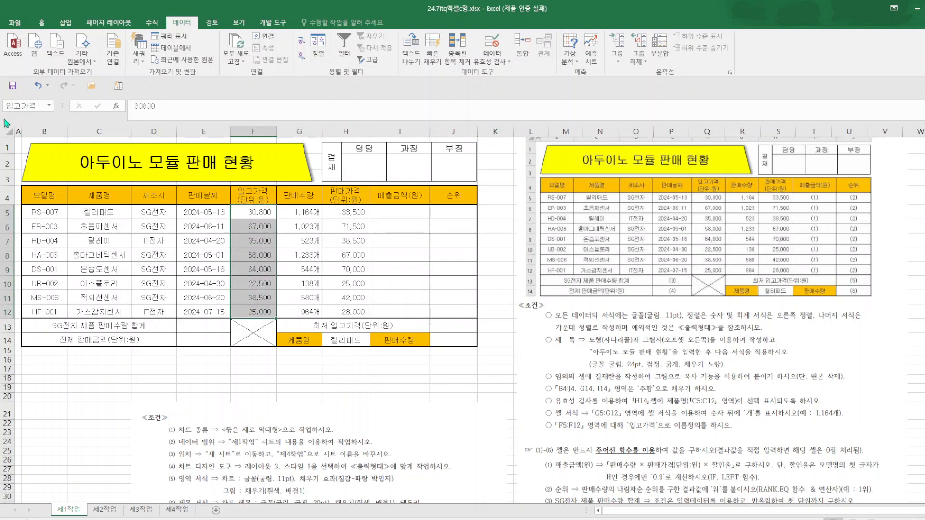
left_click(424, 397)
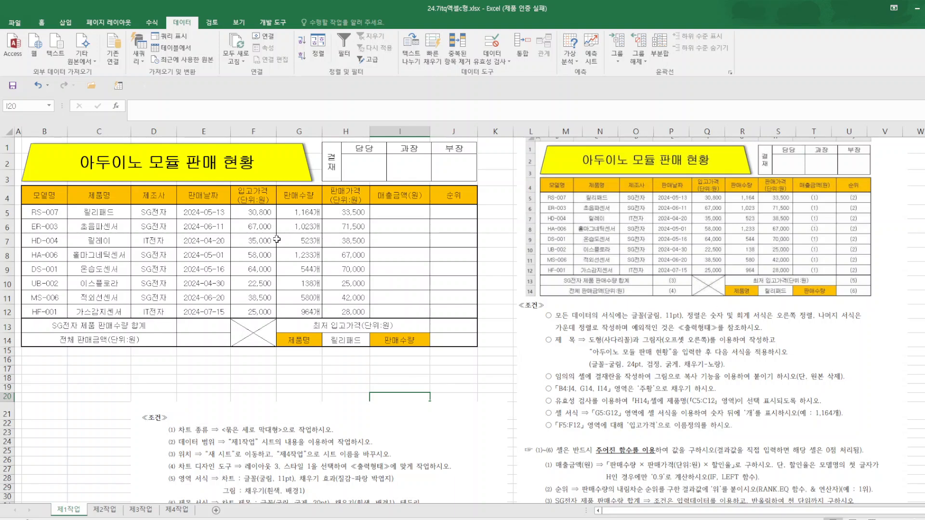
Crop the upper part off the exam picture so that only the function instructions remain, about 7.25 cm high.
double_click(680, 182)
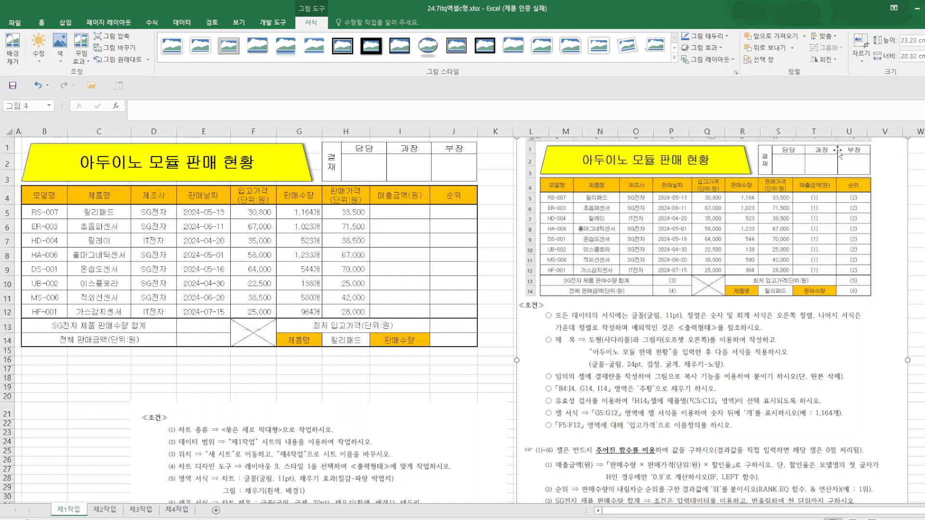
left_click(865, 46)
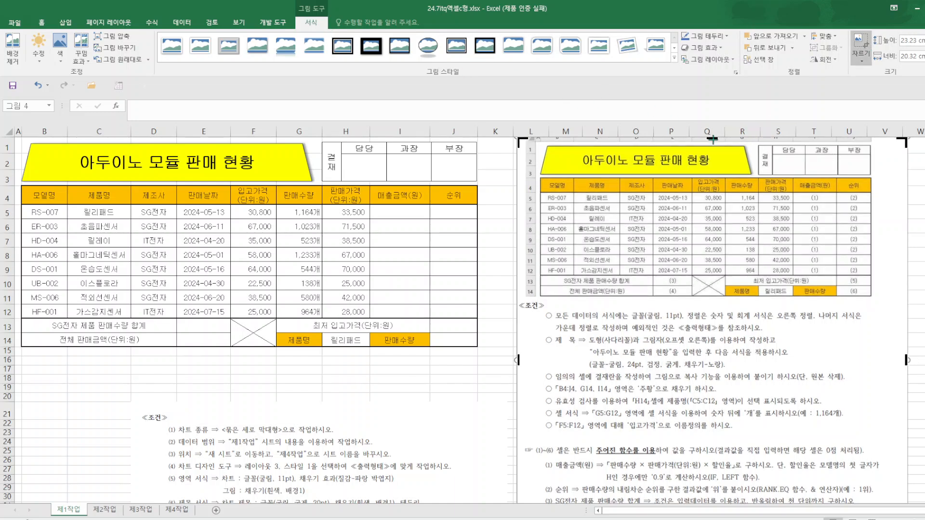
left_click_drag(713, 139, 678, 445)
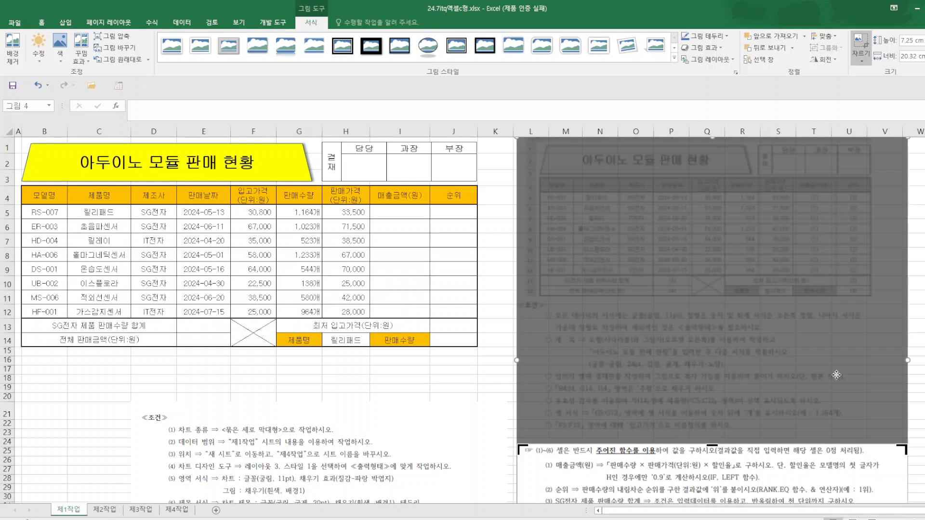
left_click(919, 312)
Move the cropped instruction picture beside the sales table and stretch it to about 10.03 cm high.
left_click_drag(730, 483, 714, 194)
left_click_drag(699, 296, 699, 350)
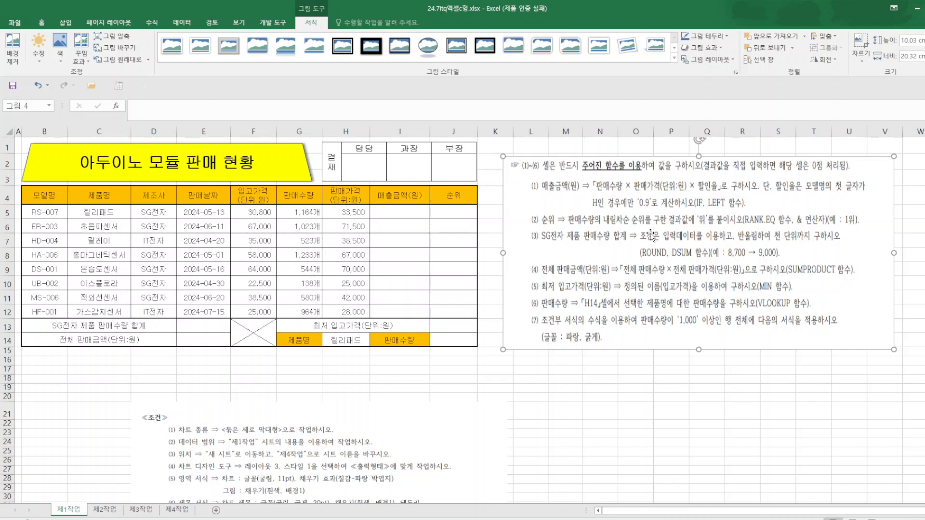
Start an IF function in I5 with the logical test LEFT(B5,1)="H".
left_click(417, 216)
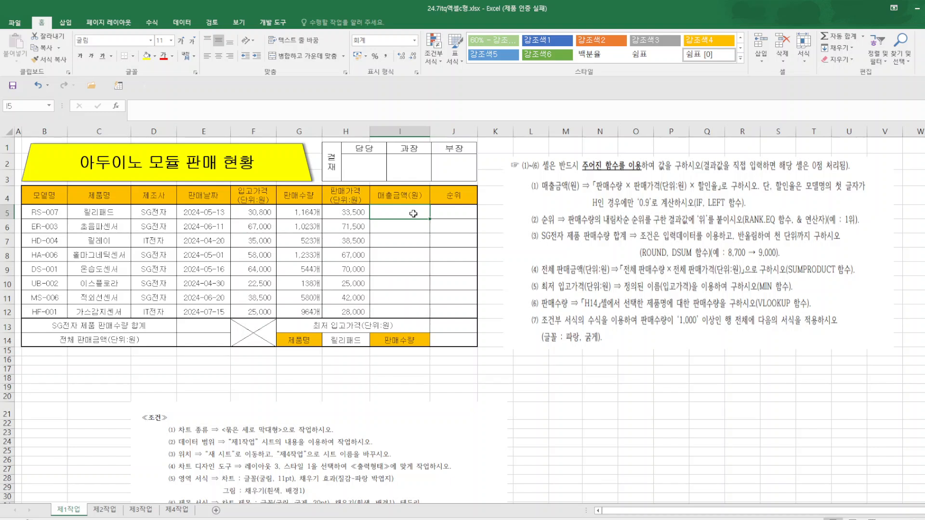
type("=")
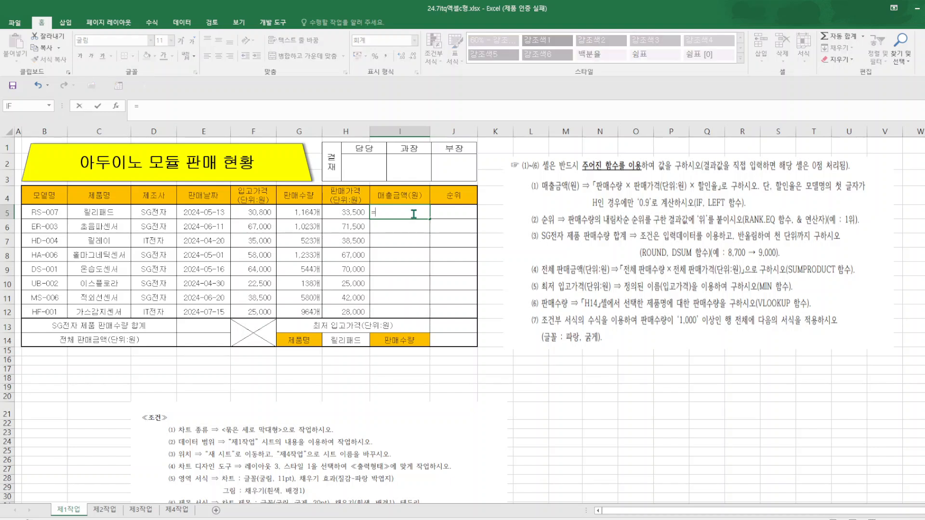
type("if(")
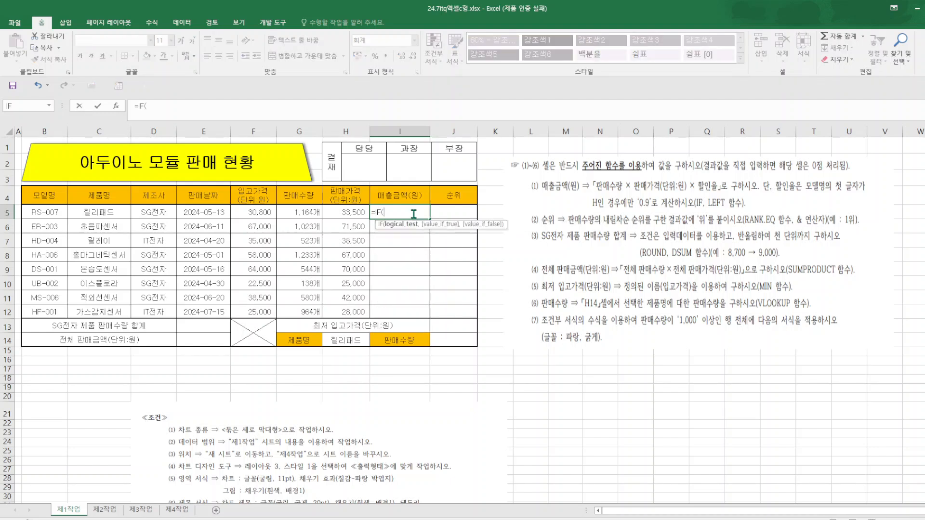
left_click(118, 106)
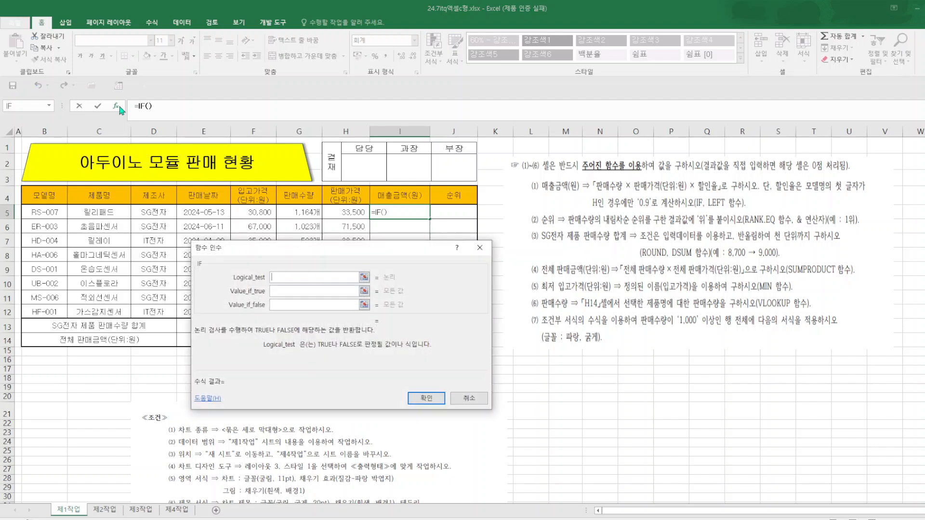
type("LEFT(")
left_click(52, 212)
type(",1)")
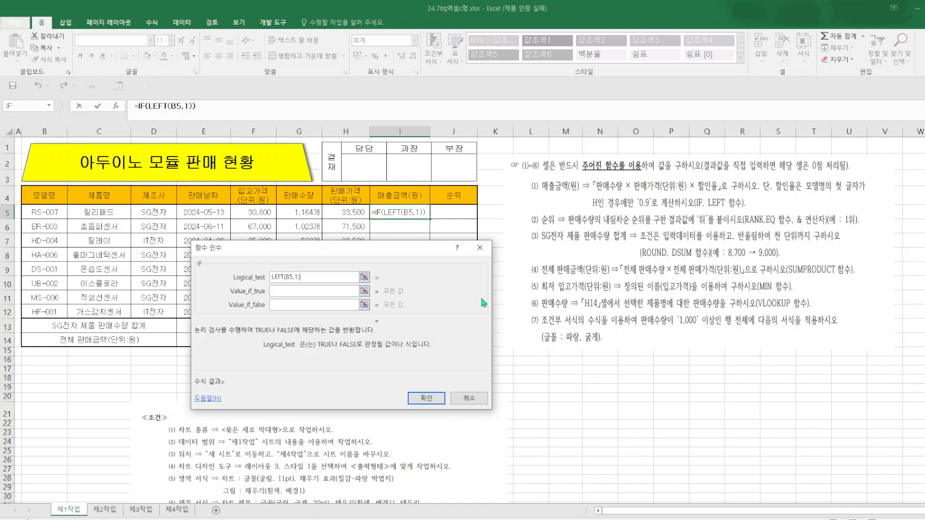
type("=\"H\"")
Set the IF function's value if true to G5*H5*0.9.
left_click(313, 292)
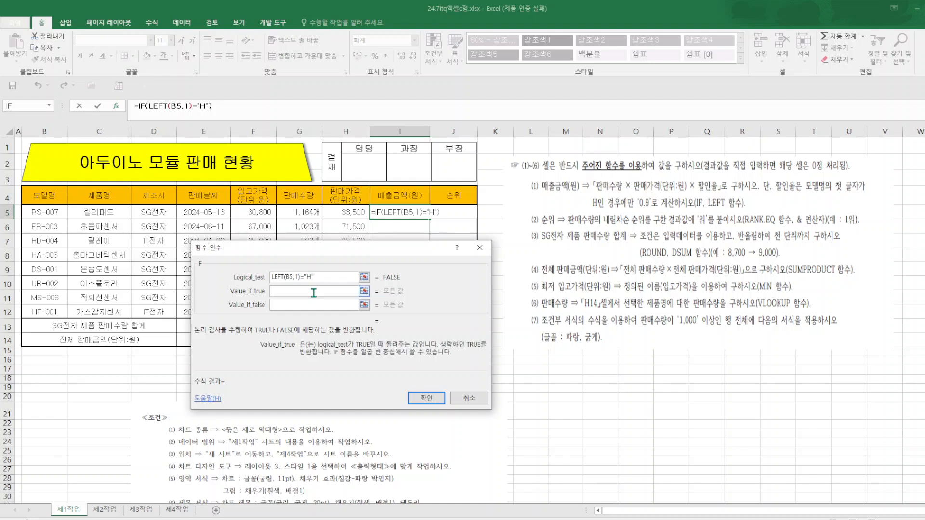
left_click(307, 212)
type("*")
left_click(349, 215)
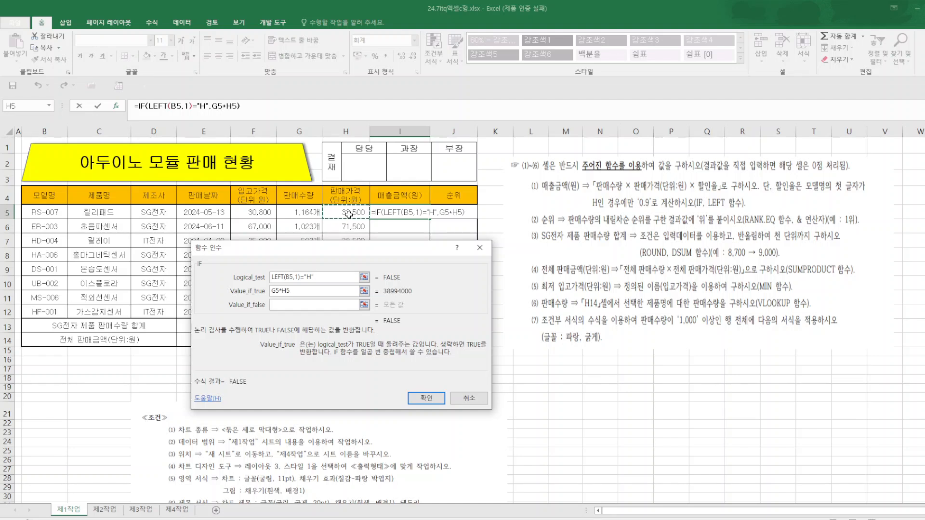
type("*")
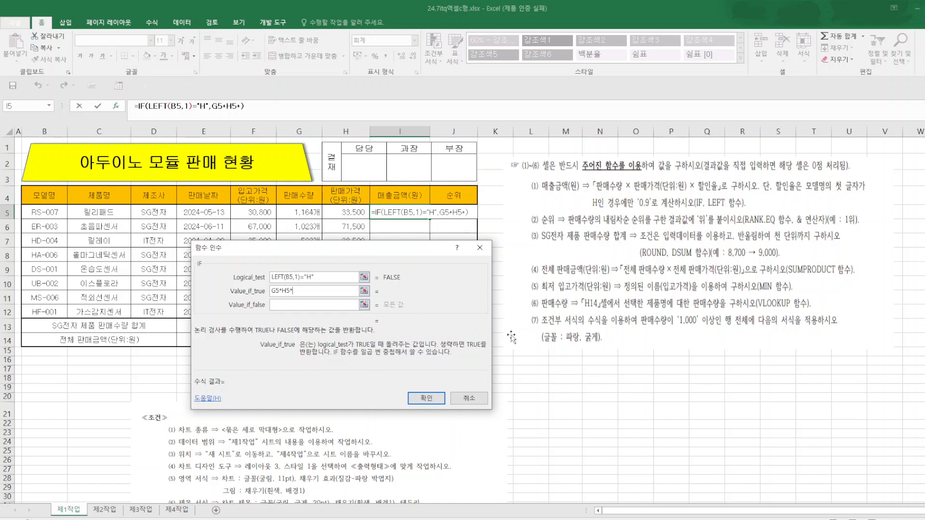
left_click_drag(415, 248, 528, 277)
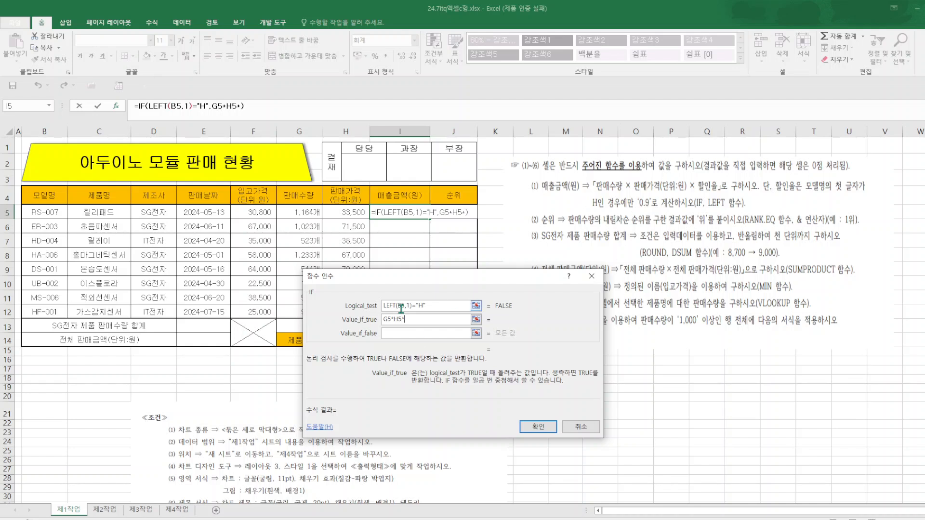
type("0.9")
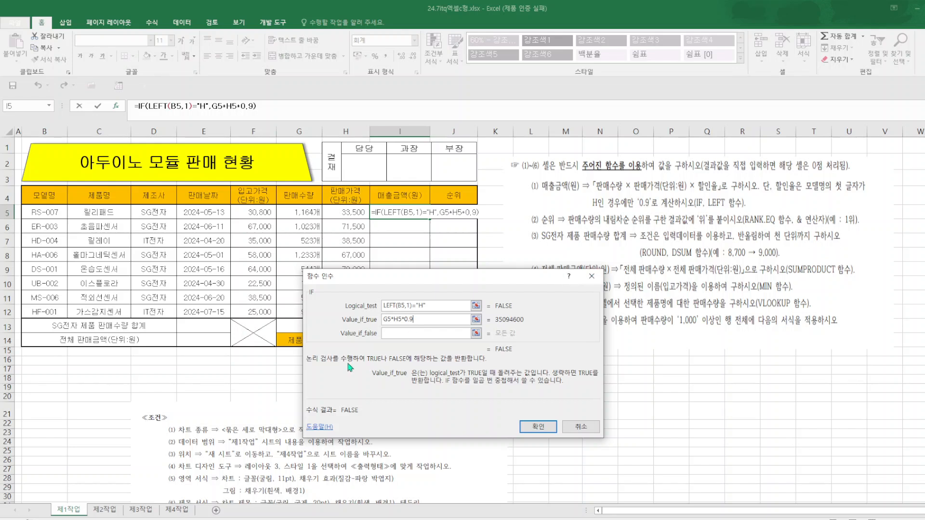
Set the IF function's value if false to G5*H5, and fill the completed formula from I5 down to I12.
left_click(396, 338)
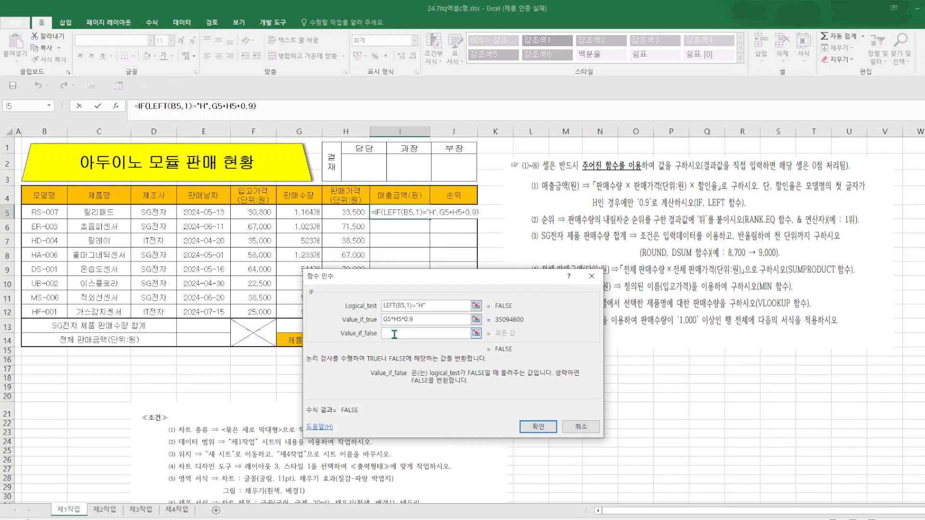
left_click(306, 213)
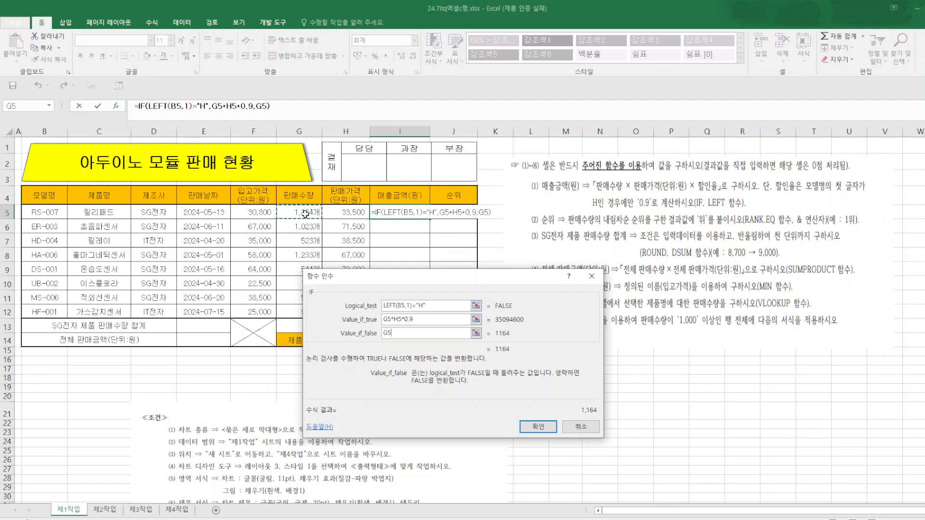
type("*")
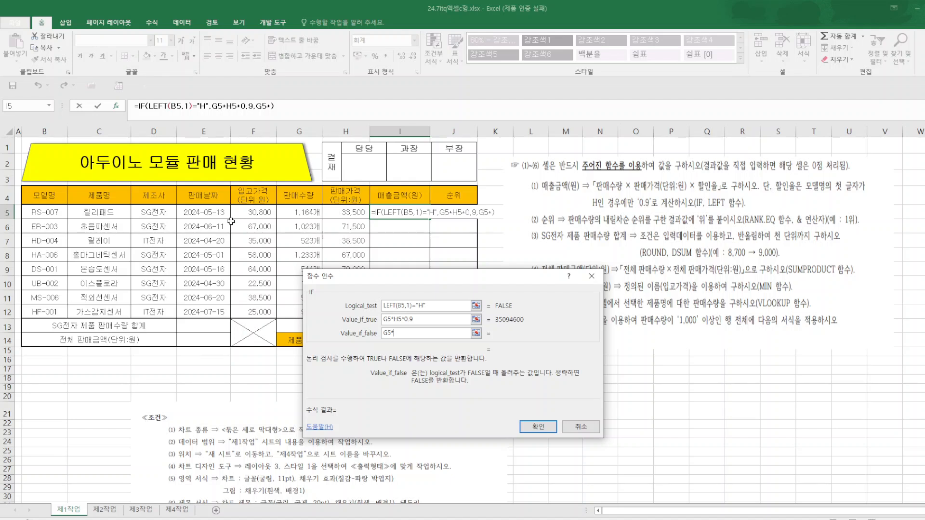
left_click(346, 212)
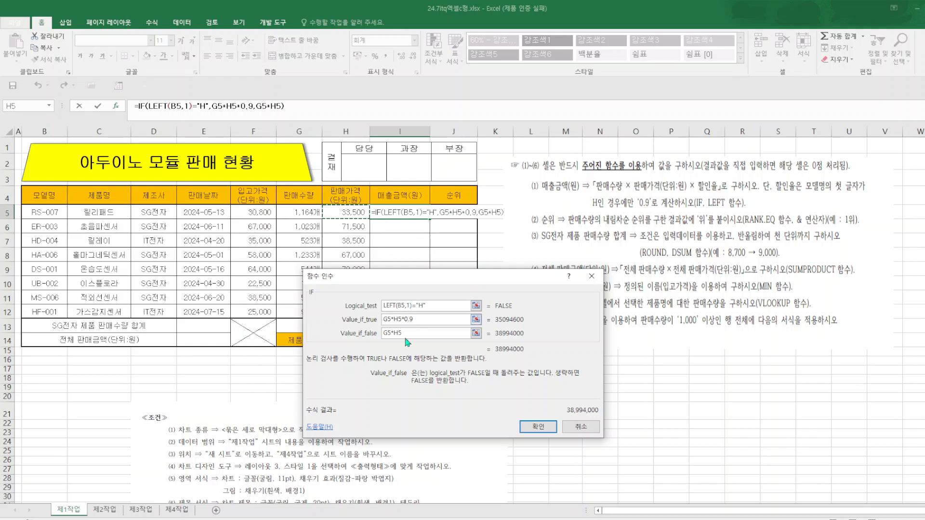
left_click(537, 427)
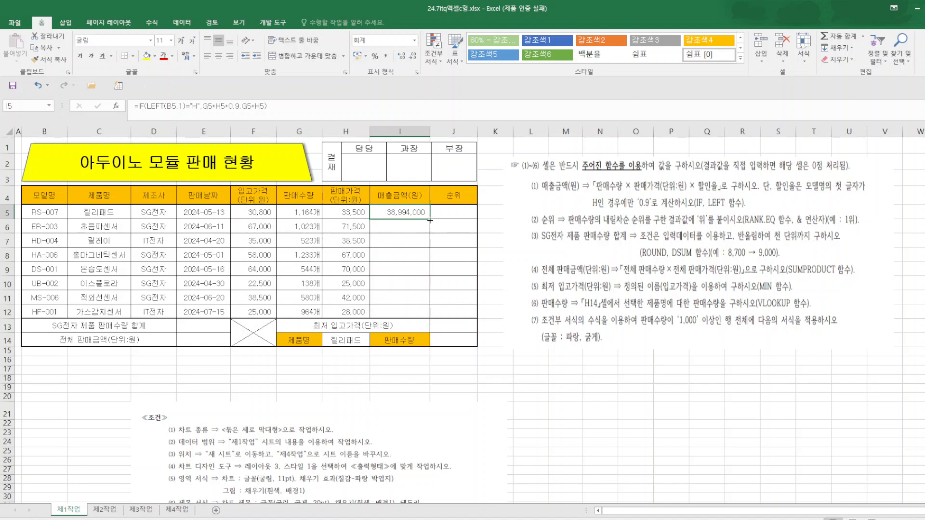
left_click_drag(430, 220, 430, 313)
left_click(492, 388)
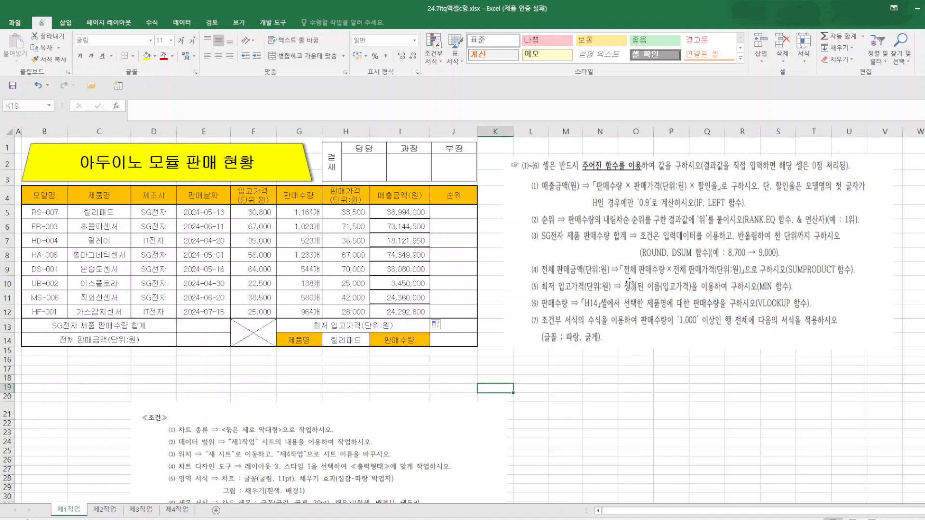
Enter a RANK.EQ function in J5 that ranks G5 within the absolute range $G$5:$G$12.
left_click(458, 212)
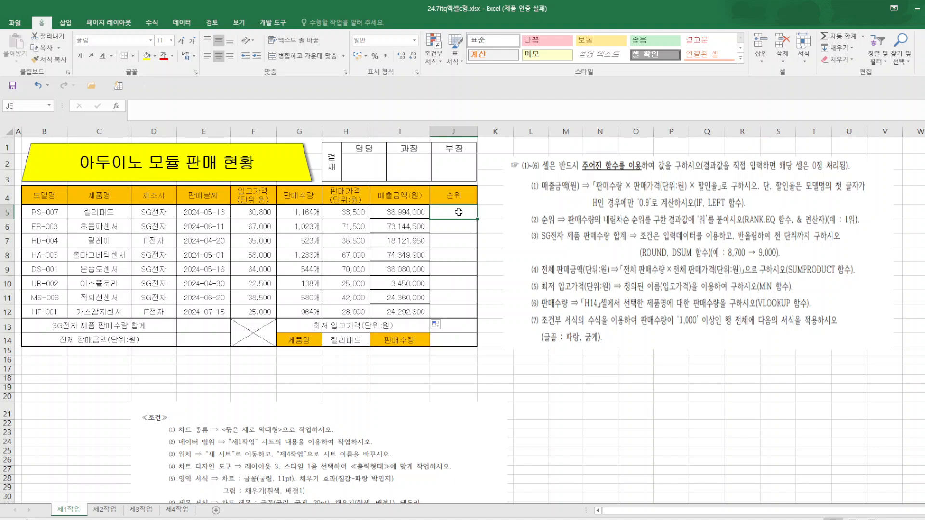
type("=RAN")
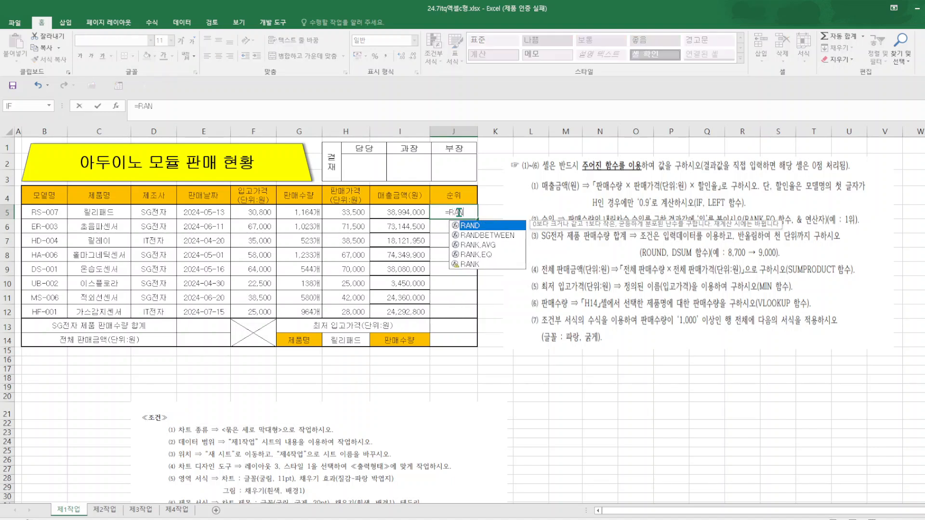
double_click(486, 255)
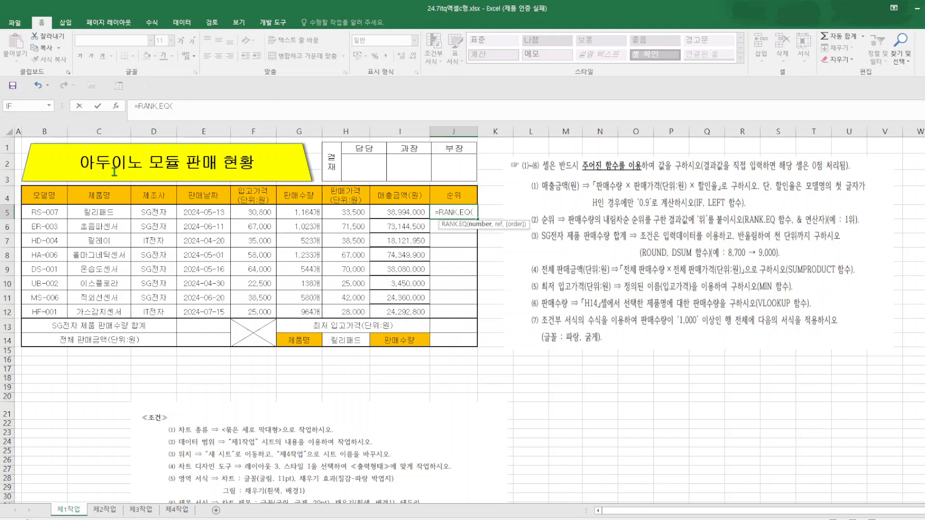
left_click(116, 109)
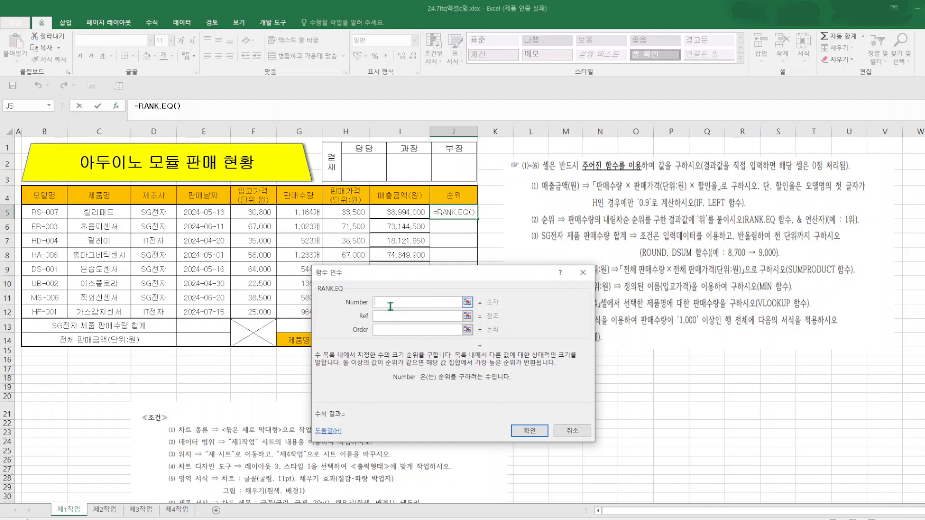
left_click(309, 215)
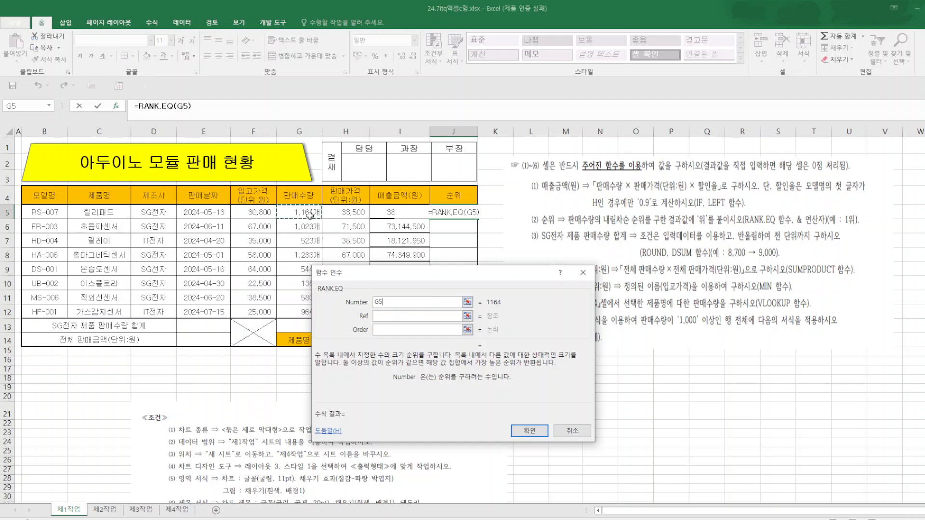
left_click(398, 321)
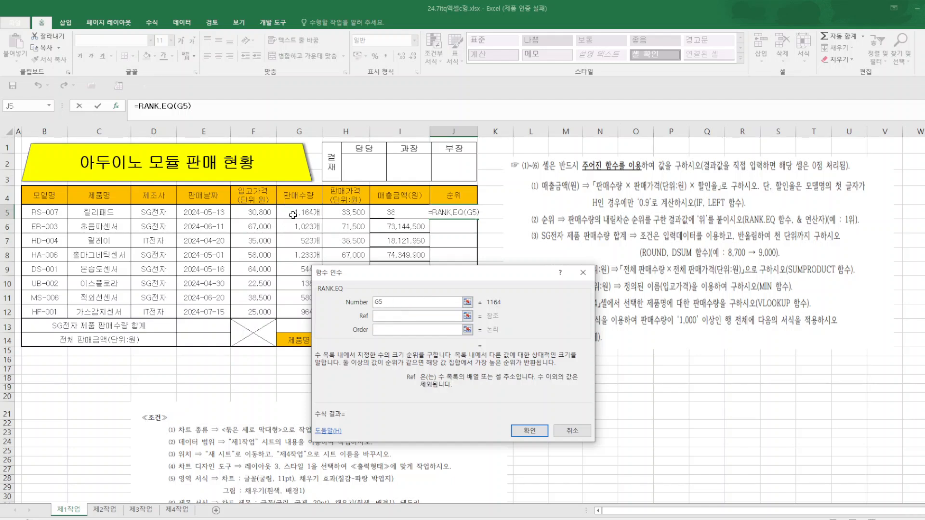
left_click_drag(292, 215, 299, 312)
key("F4")
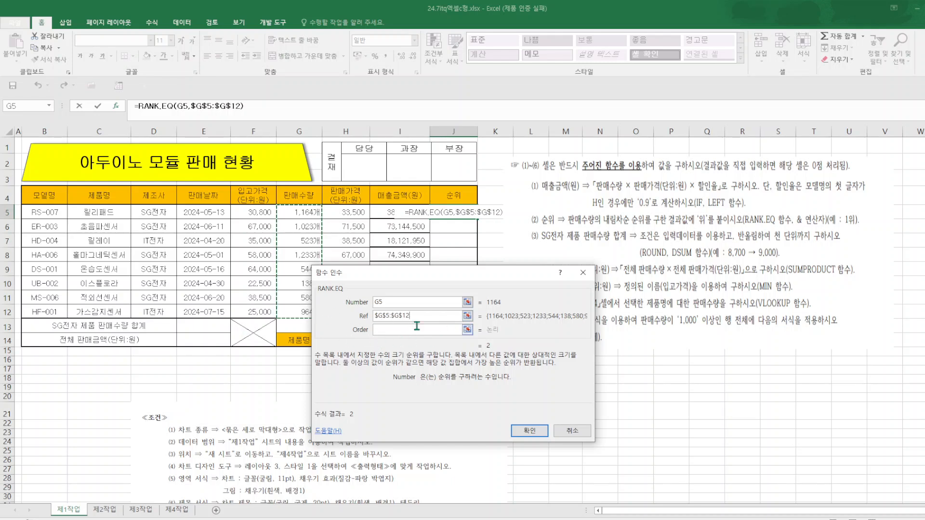
left_click(530, 430)
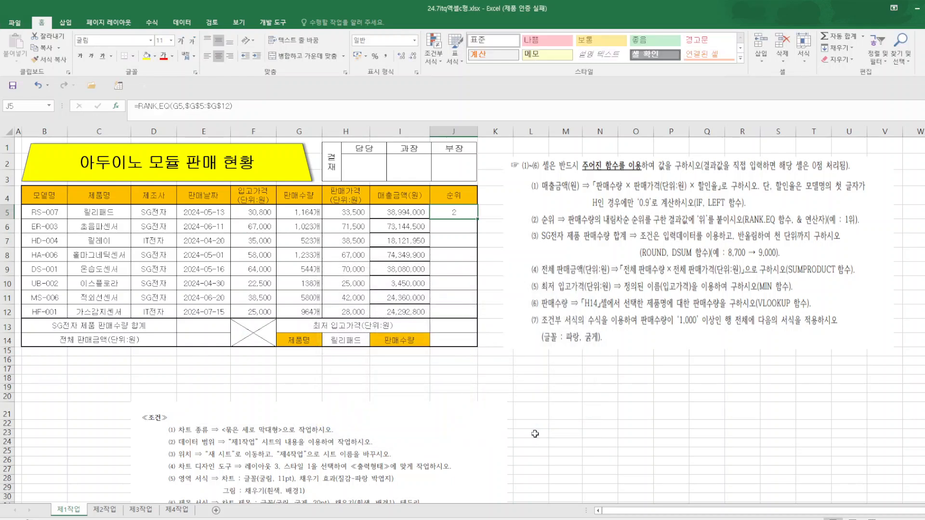
Append &"위" to the rank formula in J5 and fill it down to J12.
left_click(246, 109)
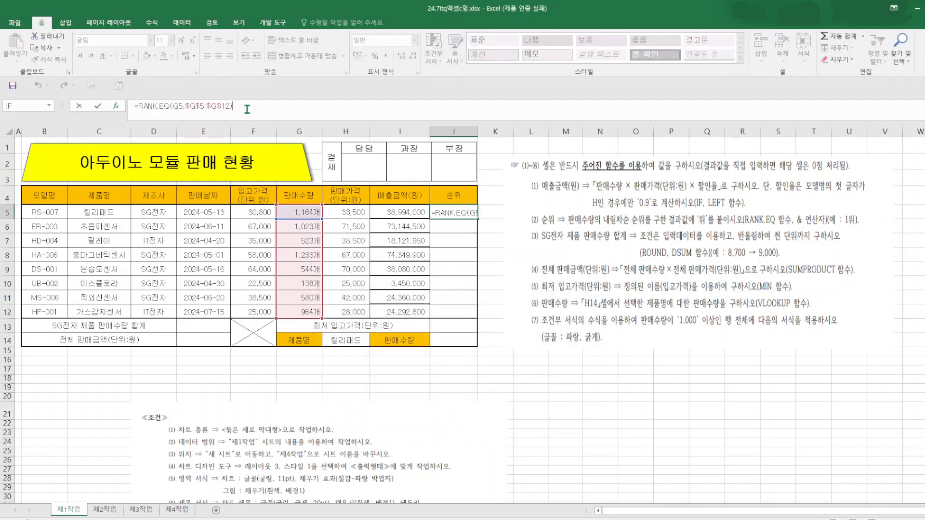
type("&")
type("\"우")
key("Return")
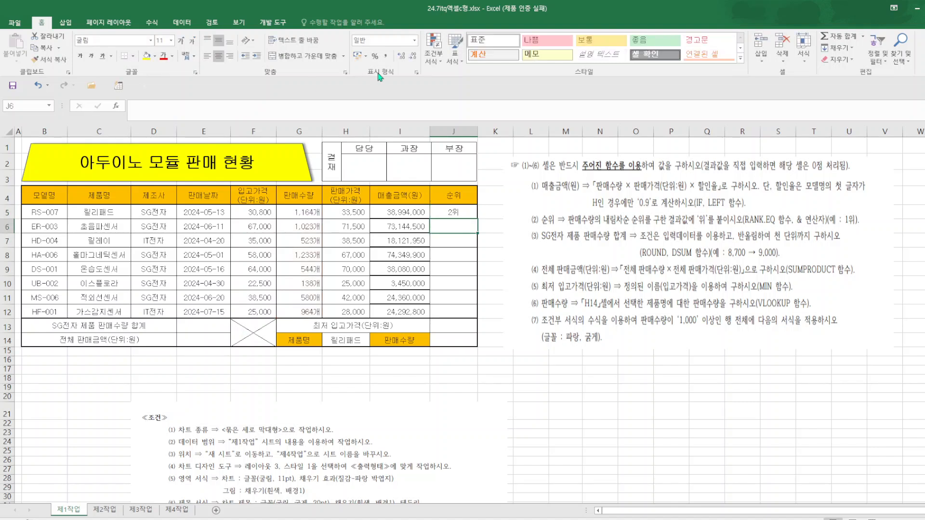
left_click(468, 217)
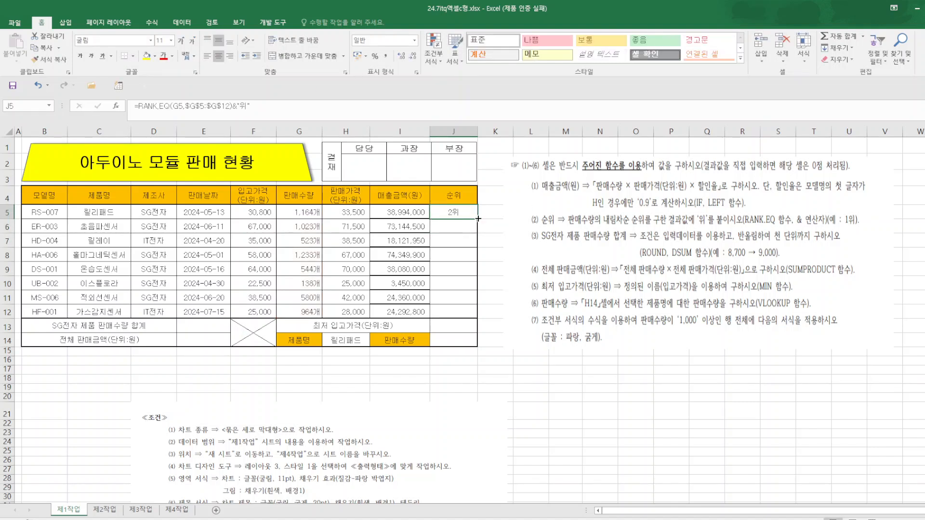
left_click_drag(477, 219, 470, 319)
left_click(598, 424)
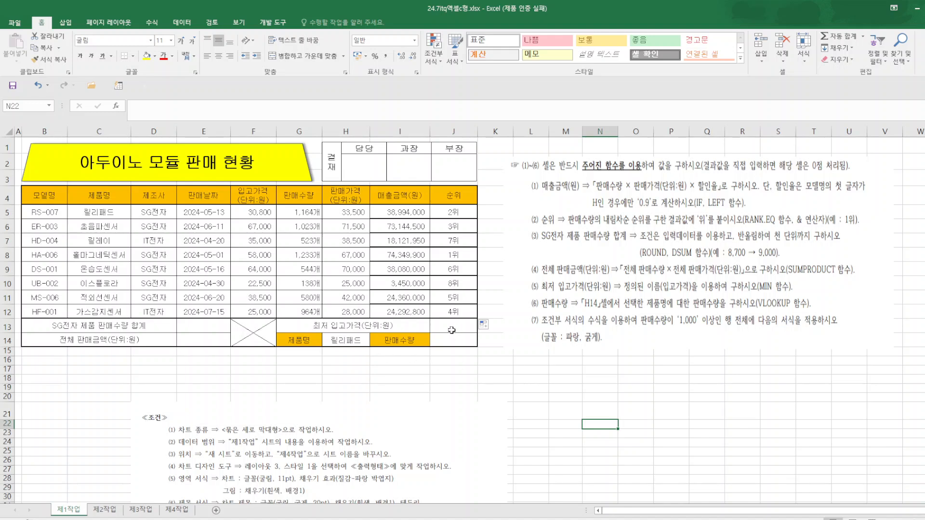
Start a DSUM function in E13 with the whole sales table B4:J12 as its database.
left_click(202, 329)
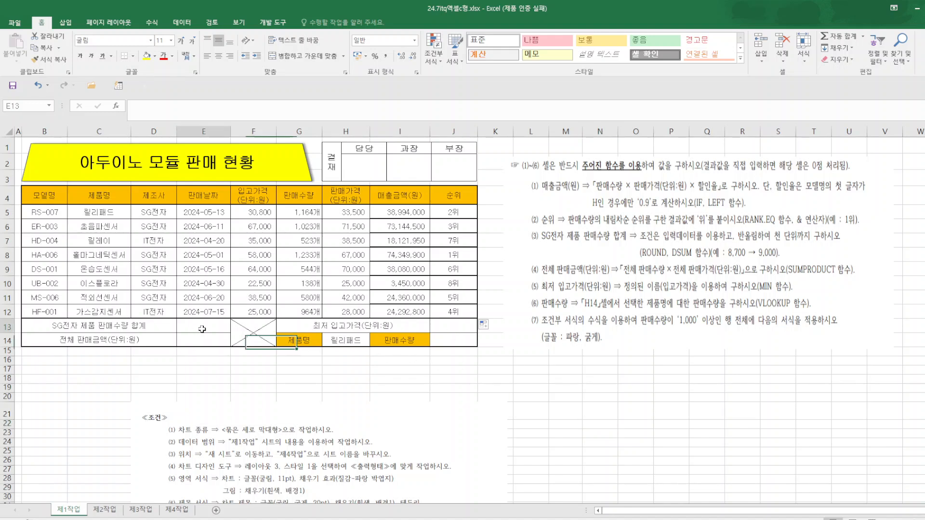
type("=o")
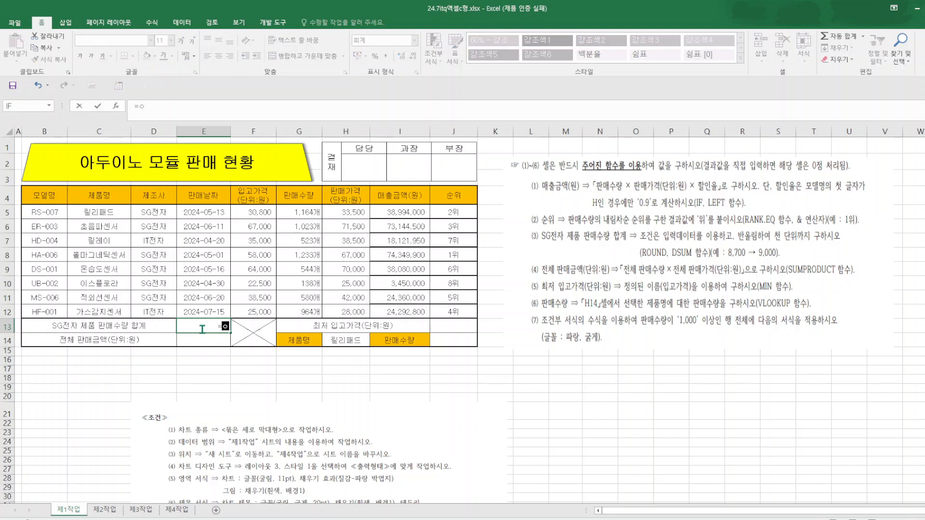
type("dsu")
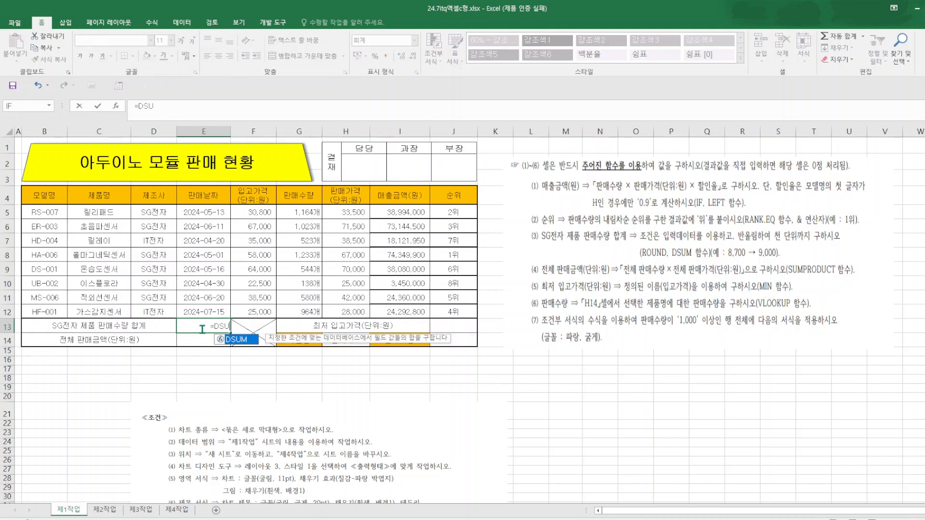
key("Tab")
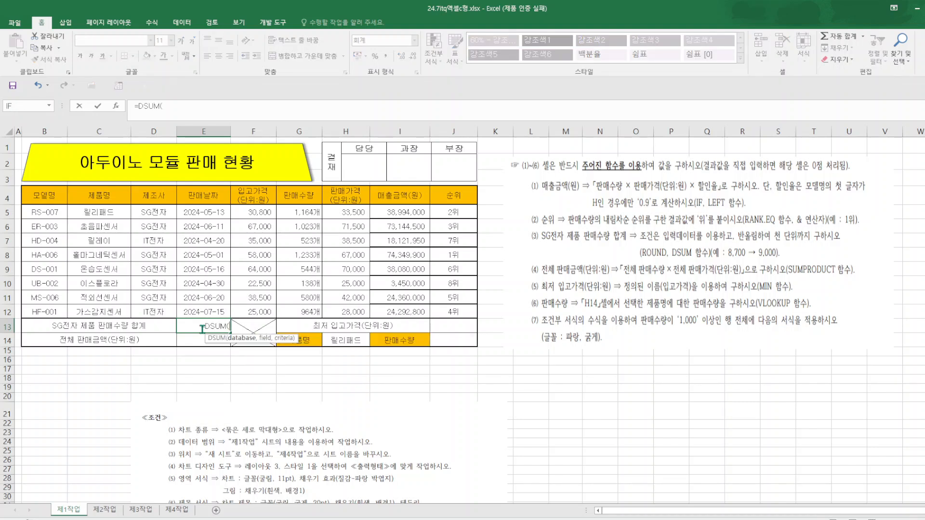
left_click(116, 105)
left_click_drag(440, 283, 471, 337)
left_click_drag(61, 192, 458, 312)
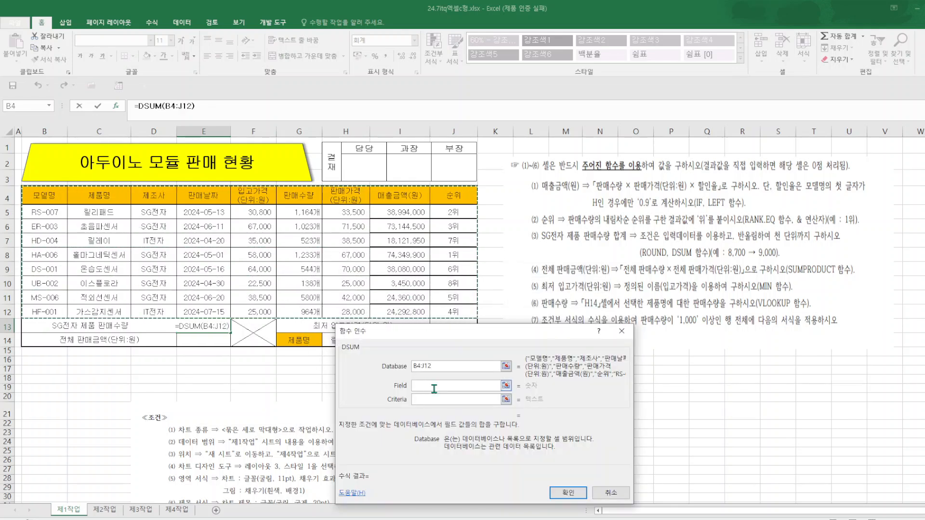
Complete the DSUM function with G4 as the field and D4:D5 as the criteria.
left_click(435, 386)
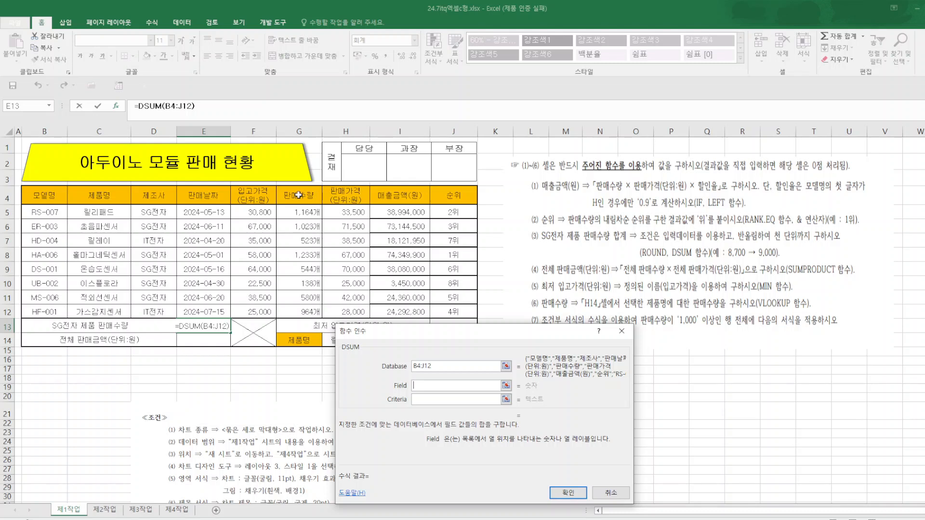
left_click(317, 195)
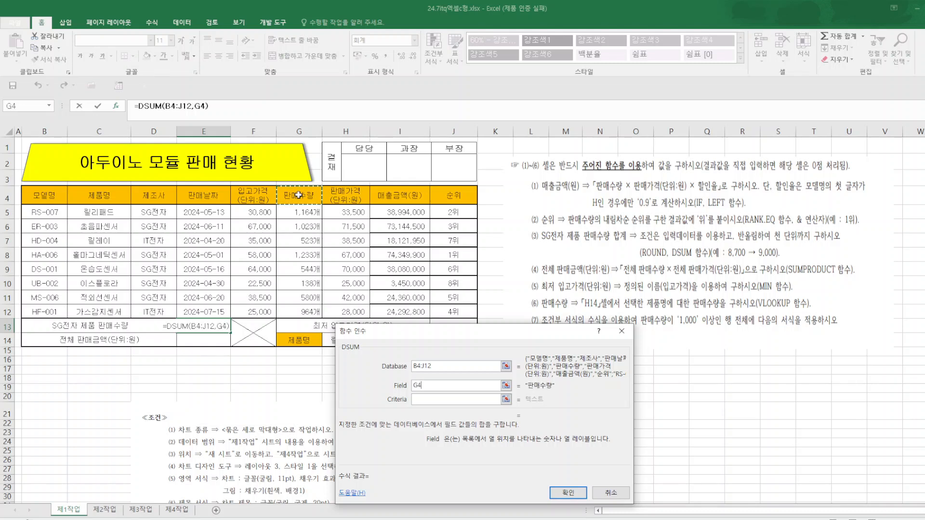
left_click(427, 399)
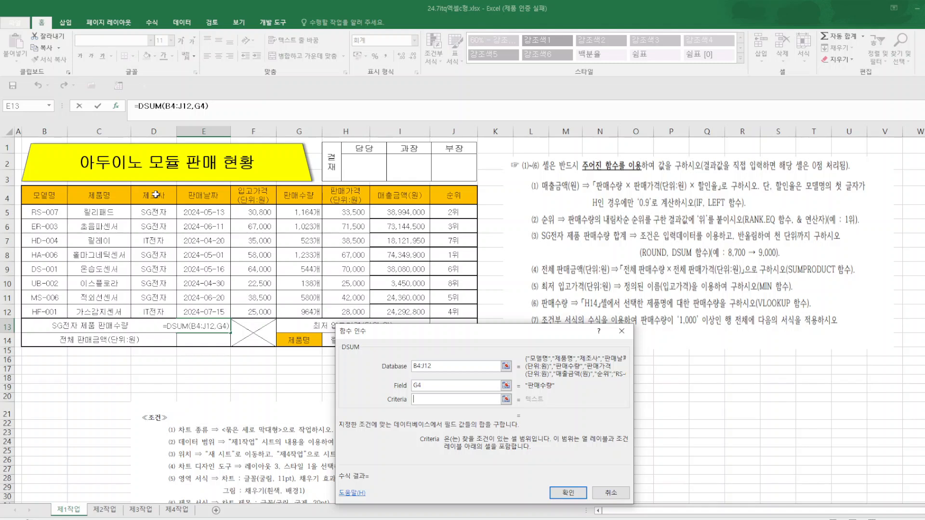
left_click_drag(155, 195, 156, 214)
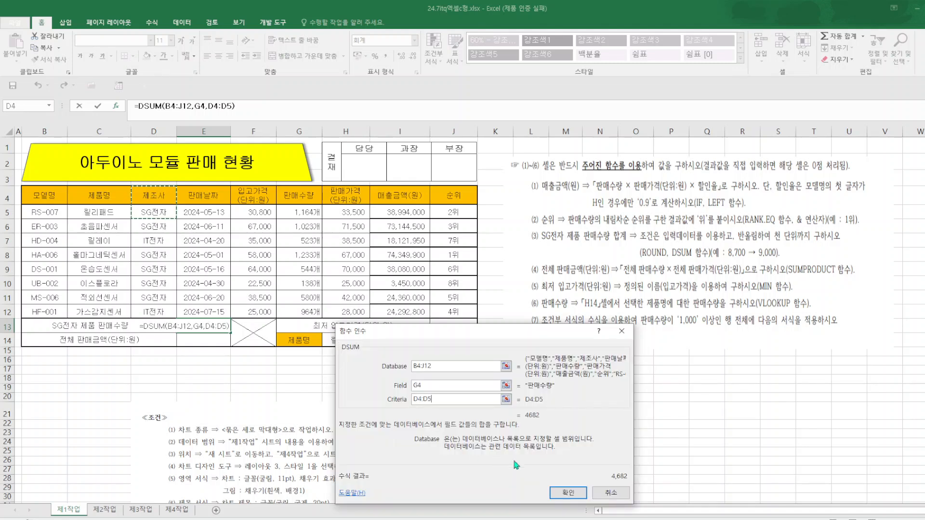
left_click(575, 489)
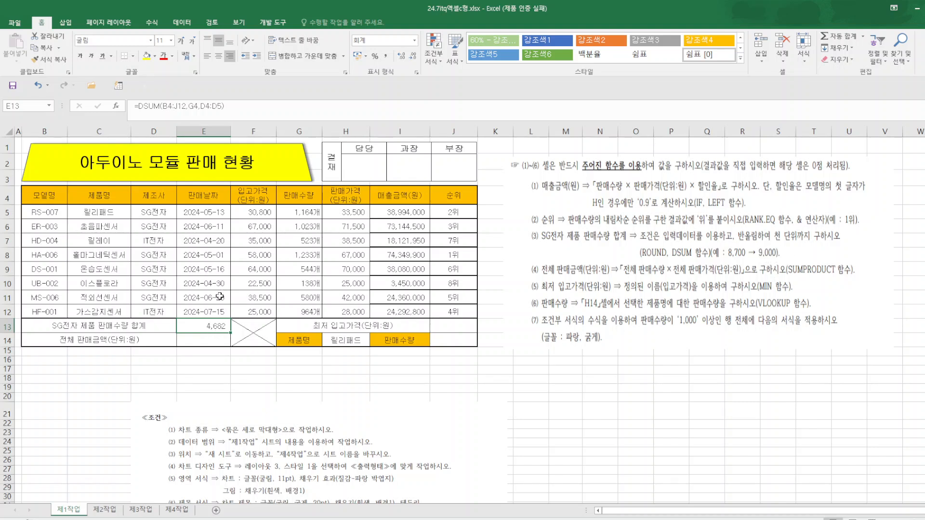
Wrap the DSUM formula in E13 in a ROUND function with -3 as the number of digits.
left_click(137, 106)
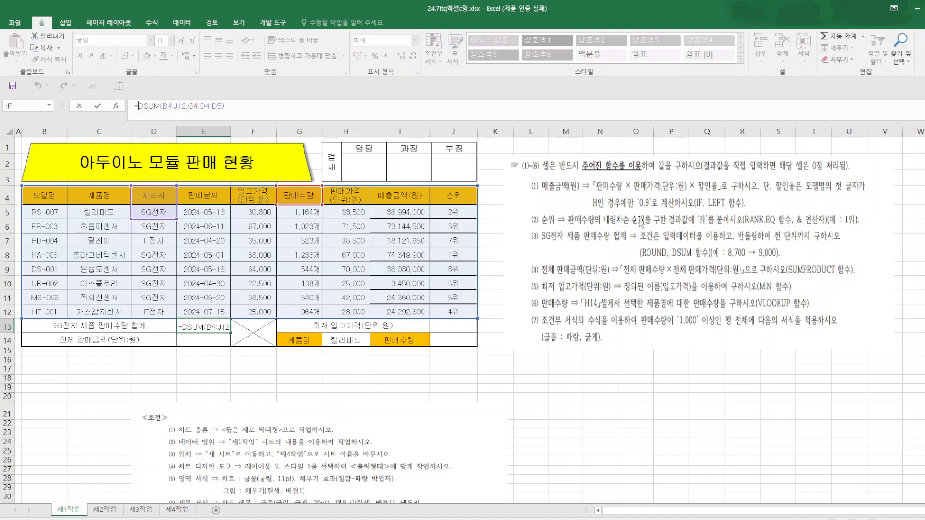
type("ROUND")
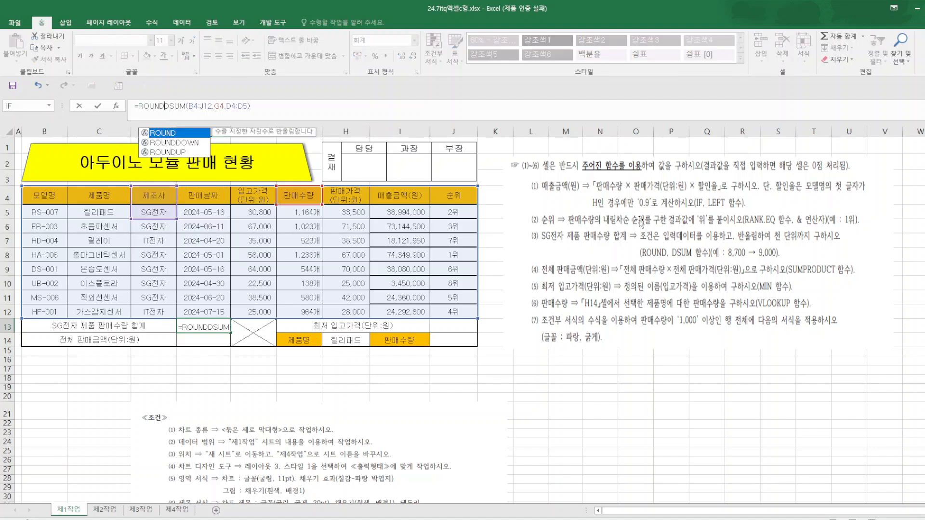
type("(")
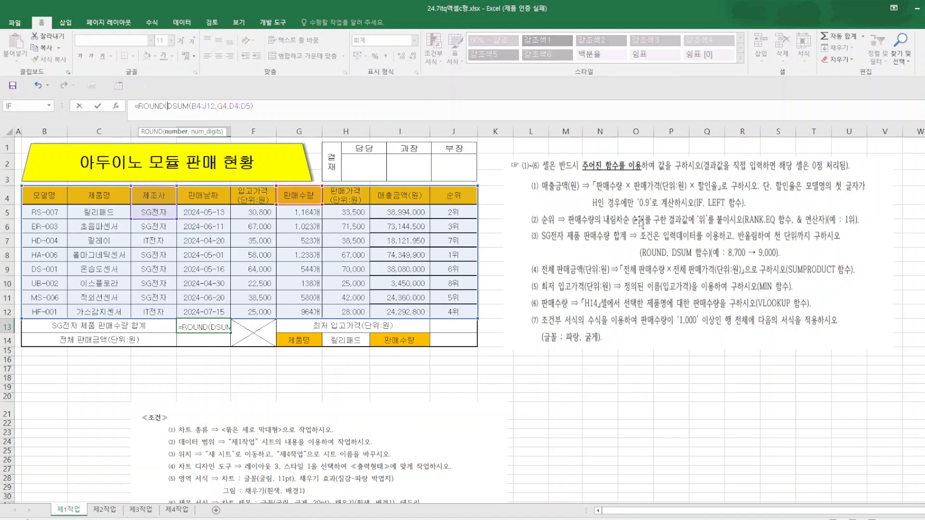
left_click(266, 104)
type(",")
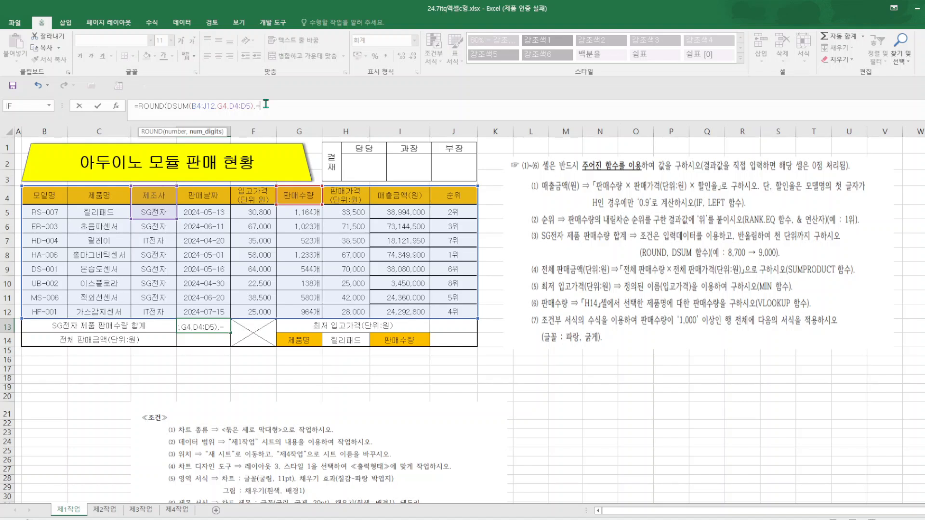
type("-3")
type(")")
key("Return")
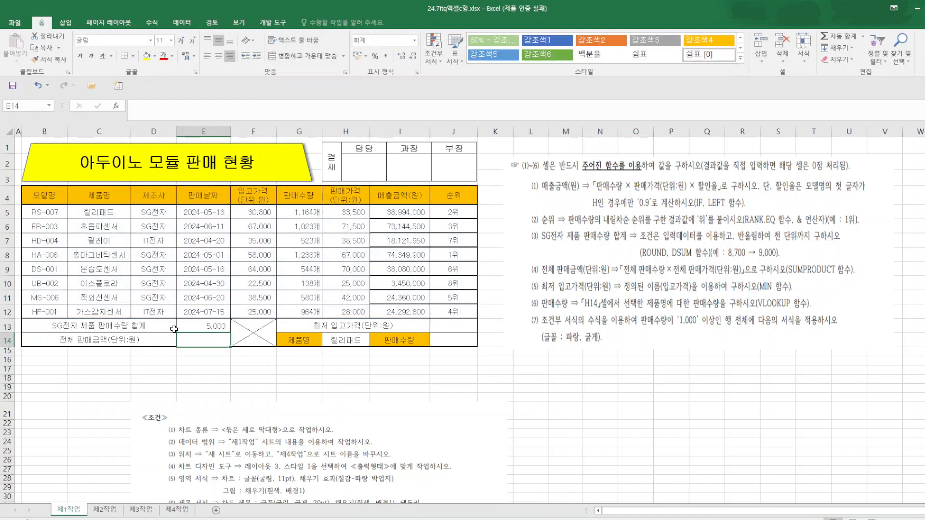
Calculate the lowest purchase price in J13 with MIN on the named range 입고가격 (F5:F12).
left_click(462, 328)
type("=MIN(")
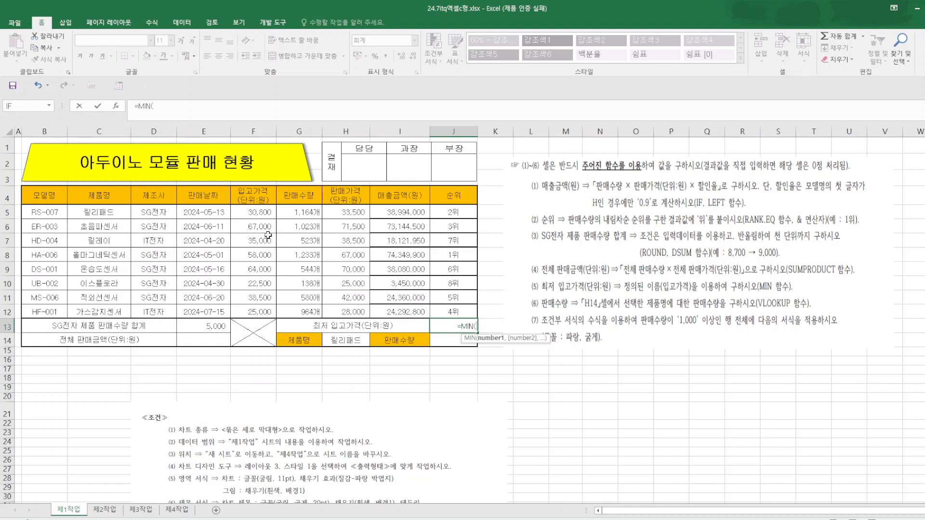
left_click_drag(230, 214, 245, 307)
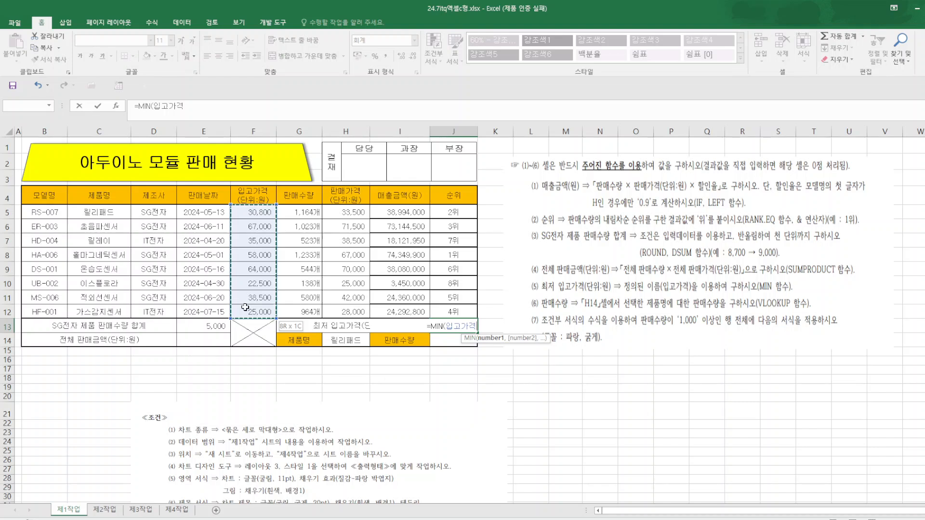
key("Return")
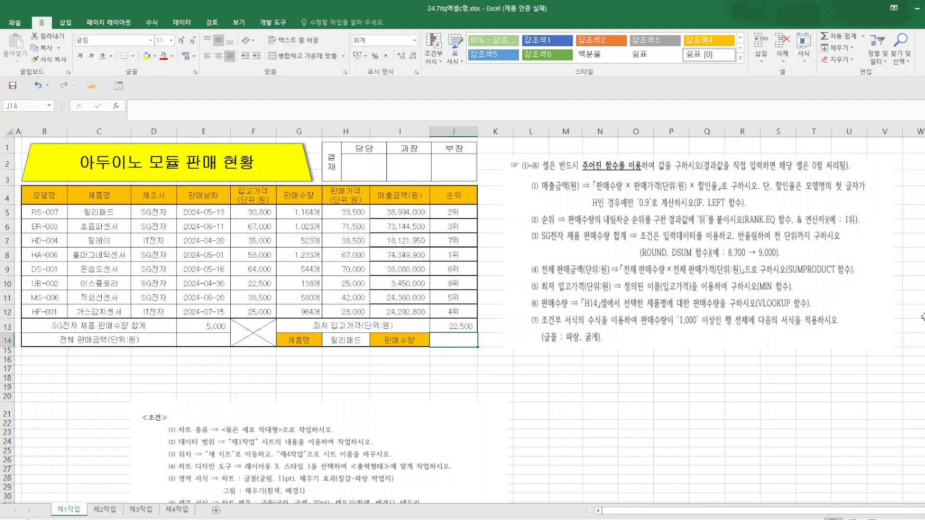
Calculate the total sales amount in E14 with SUMPRODUCT on the ranges G5:G12 and H5:H12.
left_click(208, 342)
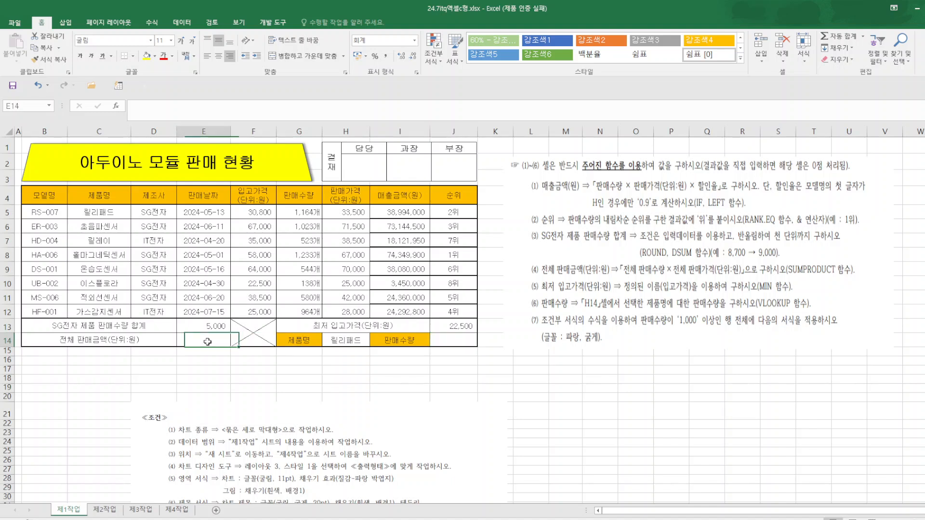
type("=S")
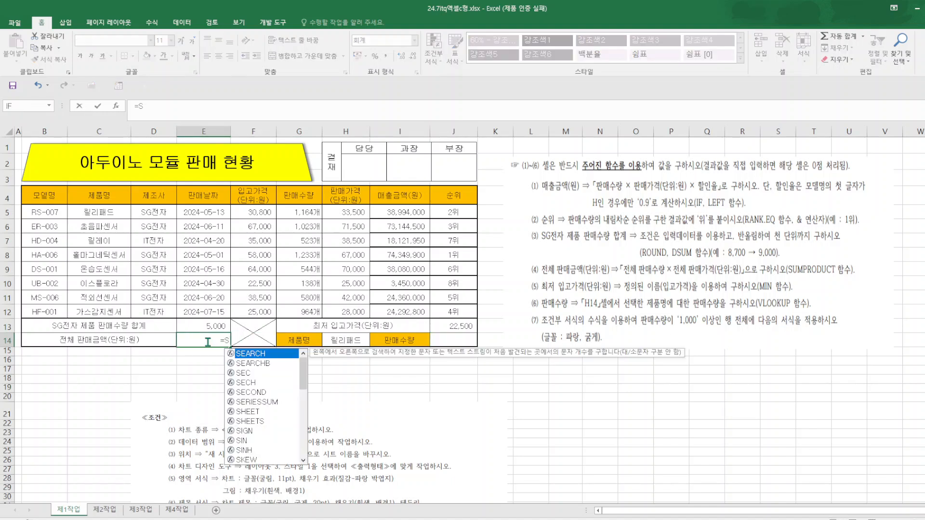
type("UM")
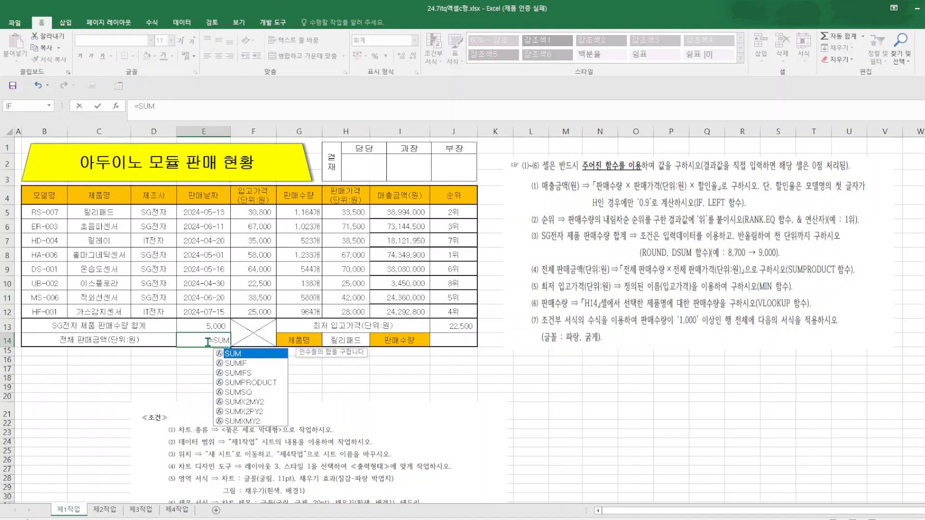
double_click(261, 383)
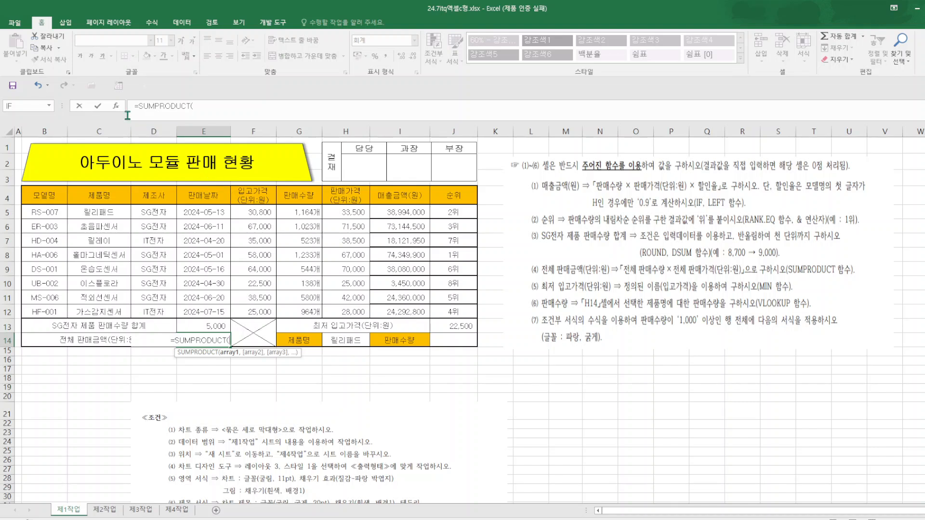
left_click(116, 106)
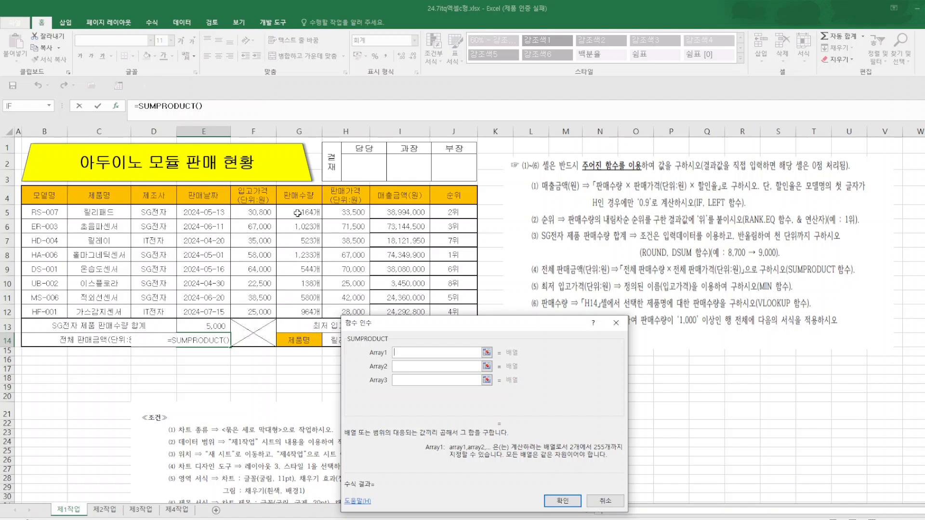
left_click_drag(298, 212, 299, 313)
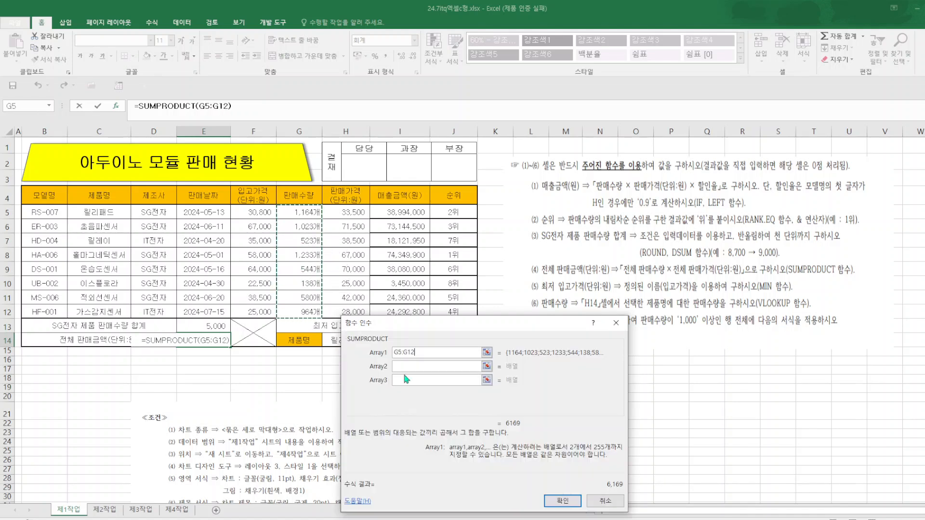
left_click(409, 366)
left_click_drag(341, 214, 345, 313)
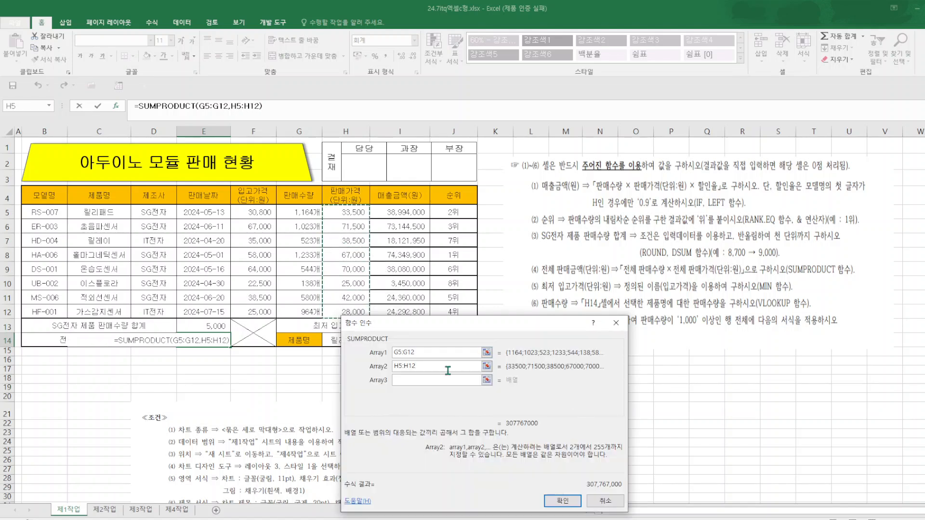
left_click(562, 501)
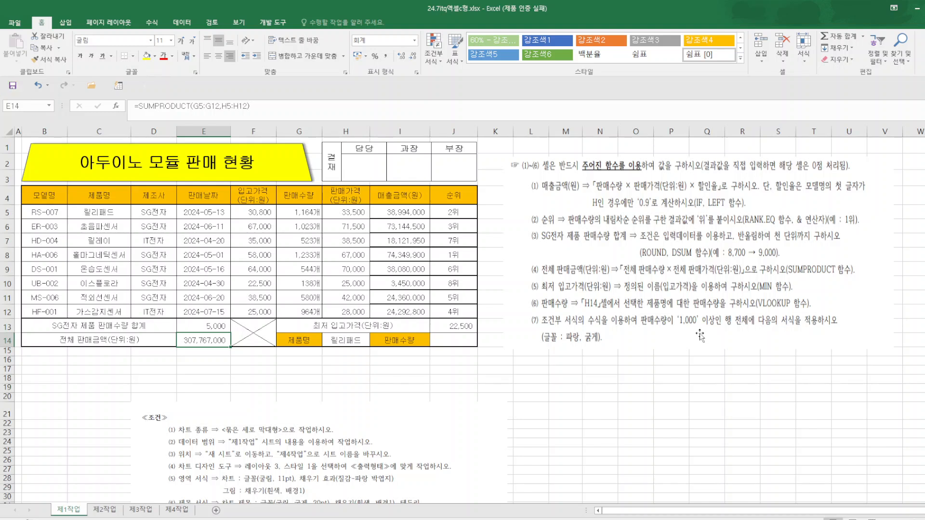
Start a VLOOKUP function in J14 with H14 as the lookup value and C5:J12 as the table array.
left_click(463, 341)
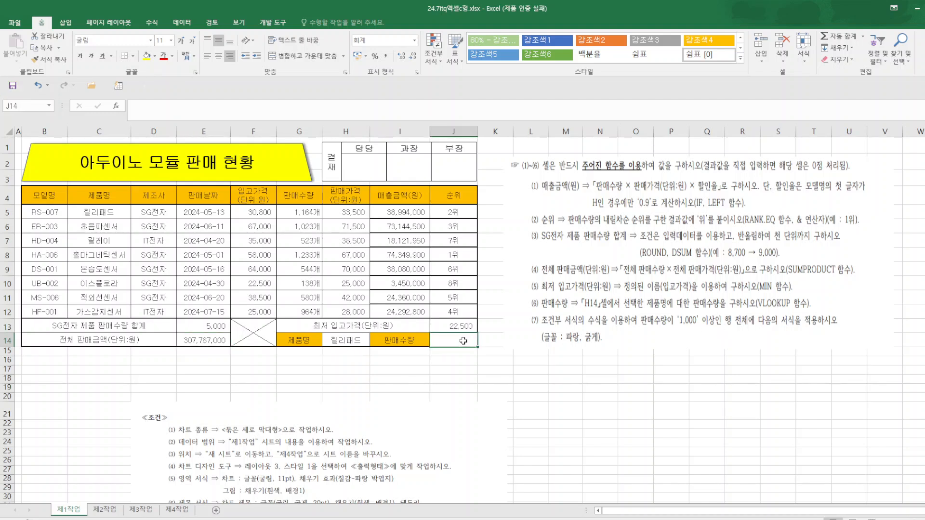
type("=VL")
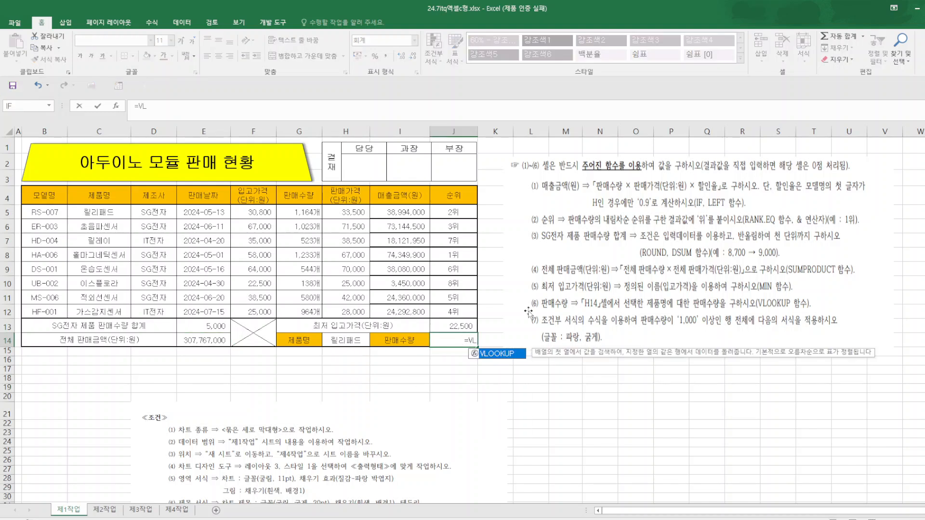
double_click(519, 356)
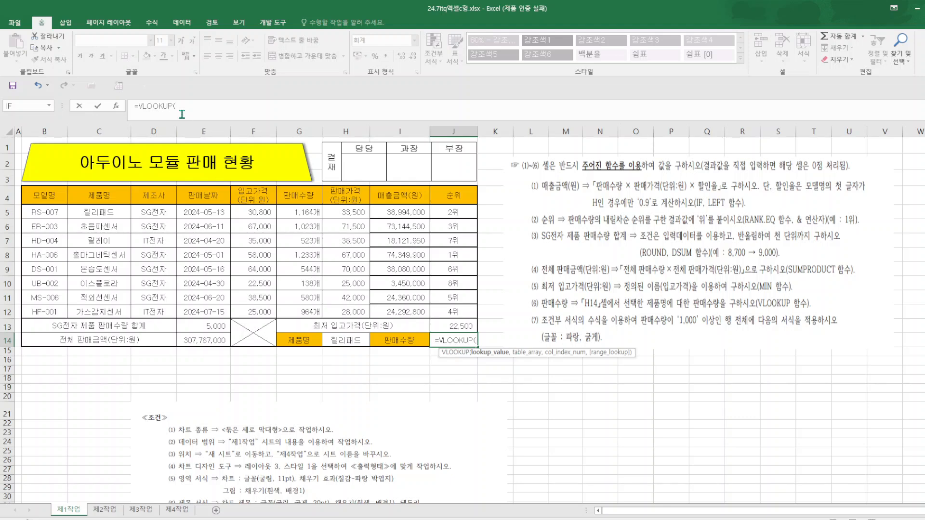
left_click(116, 110)
left_click_drag(481, 320, 662, 112)
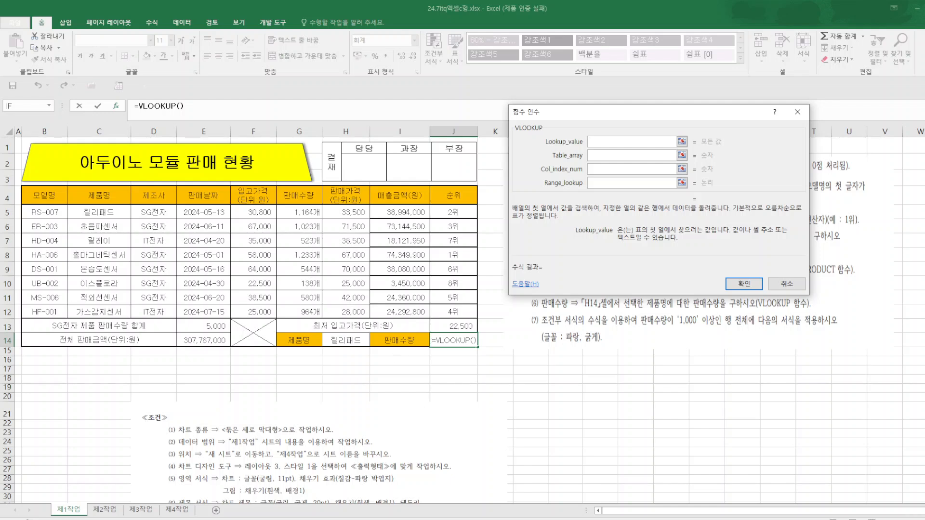
left_click(345, 344)
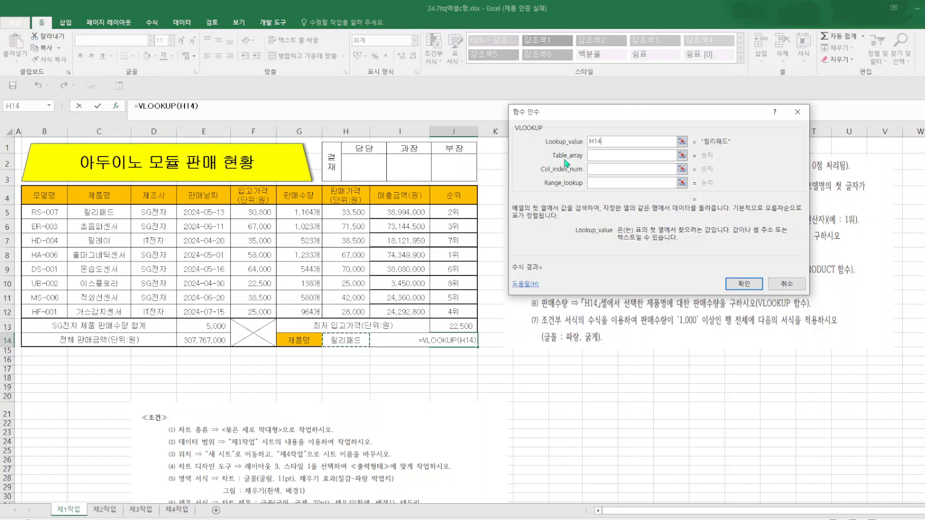
left_click(602, 156)
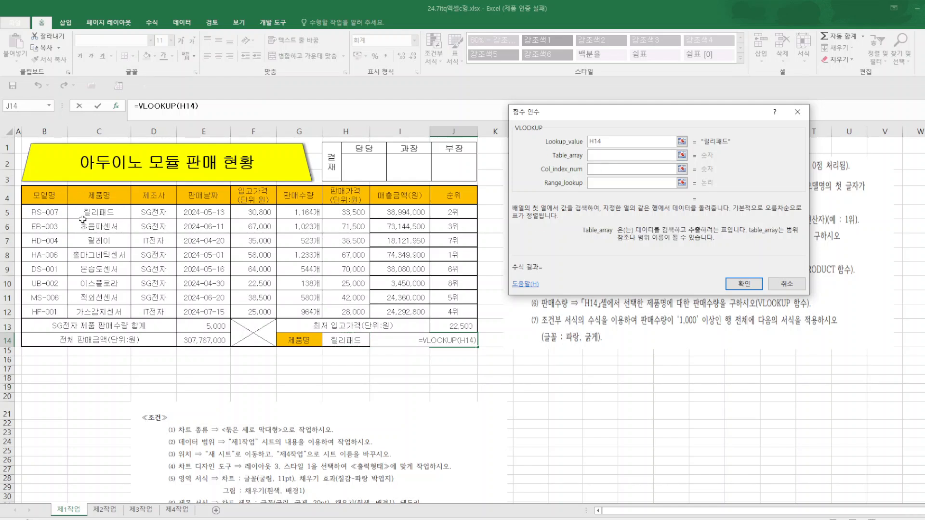
left_click_drag(86, 212, 439, 312)
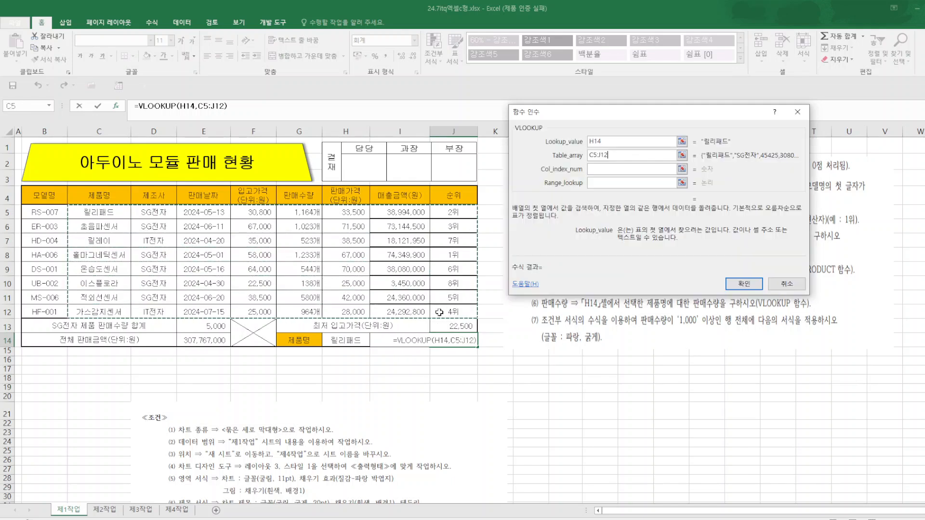
Complete the VLOOKUP function in J14 with column index 5 and 0 as the range lookup.
left_click(603, 167)
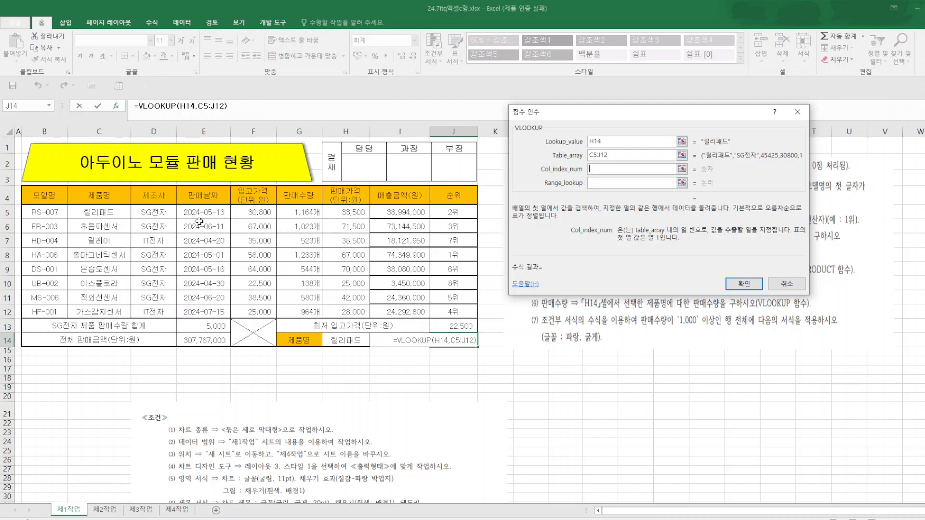
left_click(302, 223)
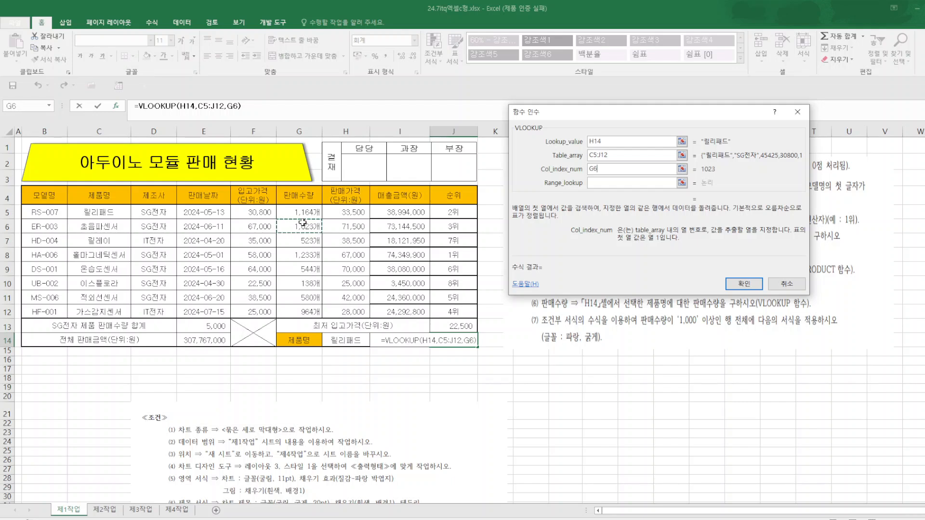
left_click(599, 169)
left_click_drag(597, 170, 579, 174)
type("5")
left_click(604, 183)
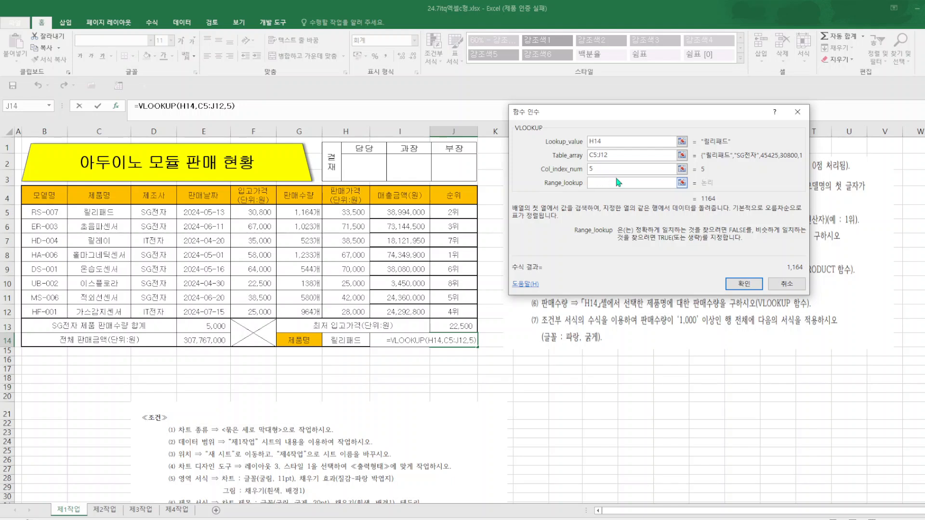
type("0")
left_click(745, 283)
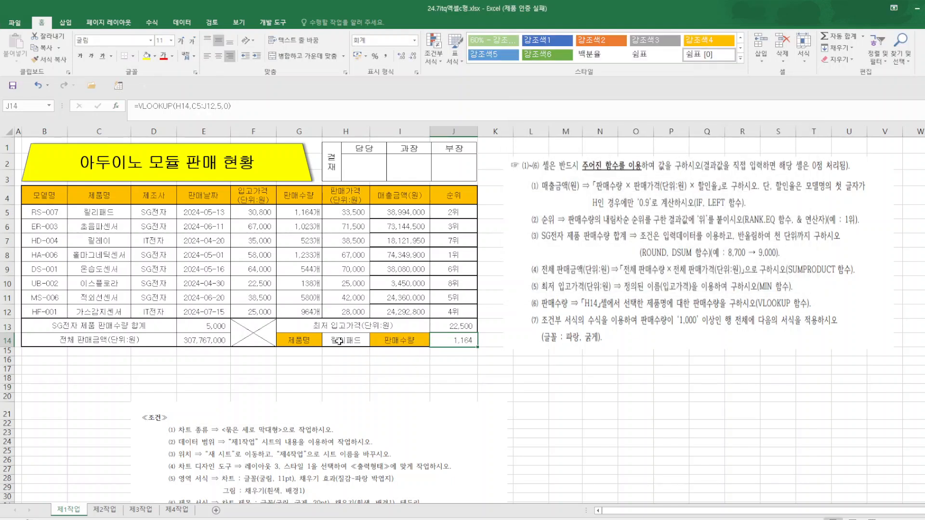
Test the lookup by switching the product in H14 to 홀마그네틱센서 and back to 릴리패드.
left_click(292, 214)
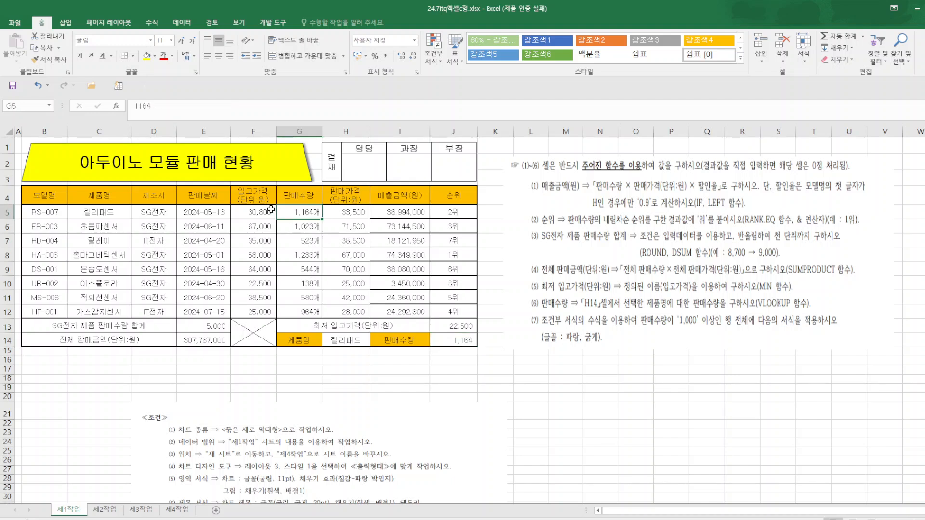
left_click(368, 341)
left_click(375, 341)
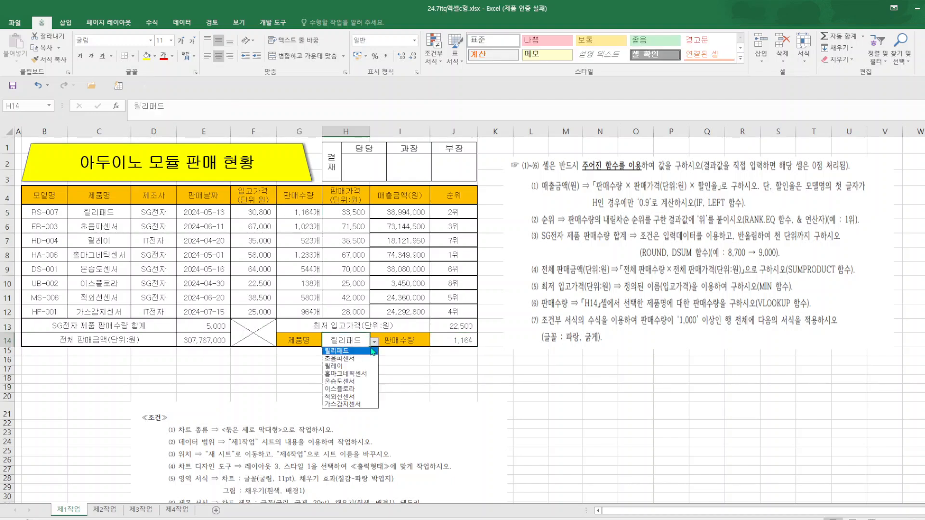
left_click(355, 372)
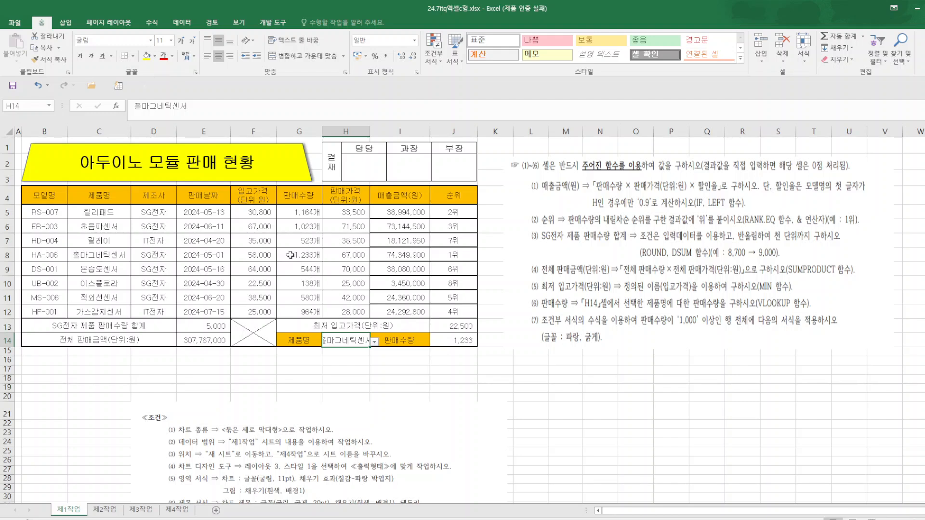
left_click(374, 342)
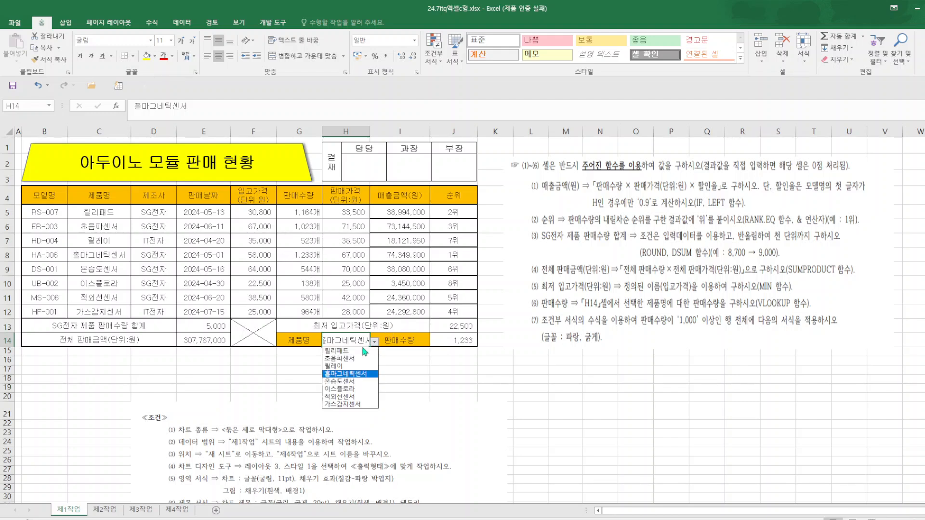
left_click(347, 351)
left_click(556, 399)
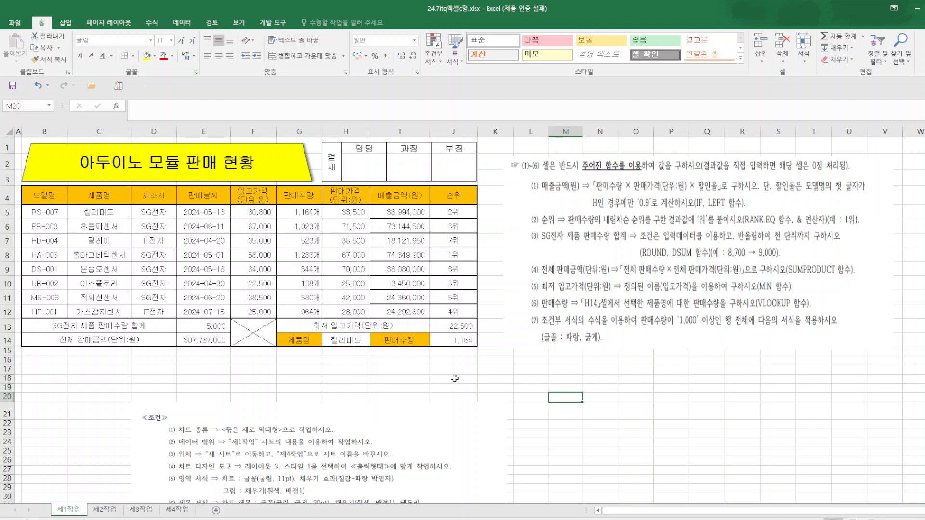
Start a new conditional formatting rule for B5:J12 that uses a formula to determine which cells to format.
mouse_move(38, 215)
left_mouse_down()
mouse_move(116, 241)
mouse_move(432, 309)
left_mouse_up()
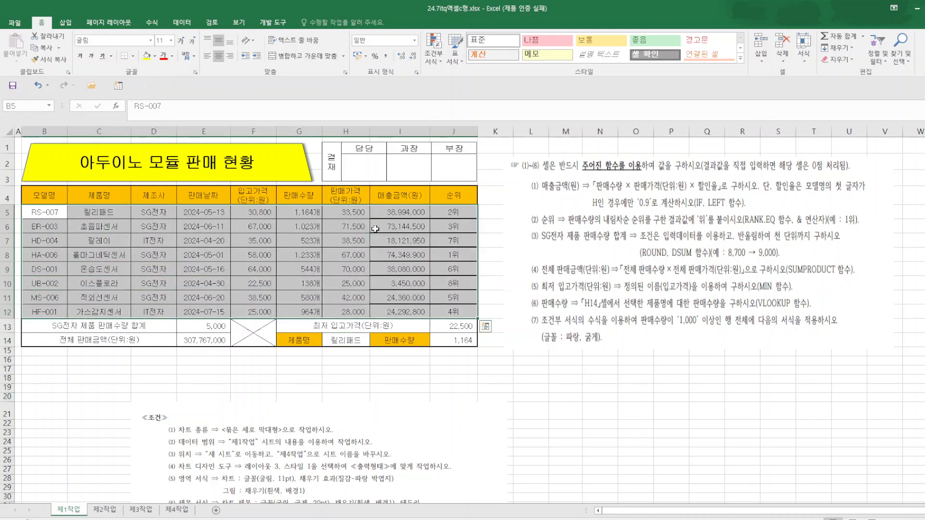
left_click(443, 64)
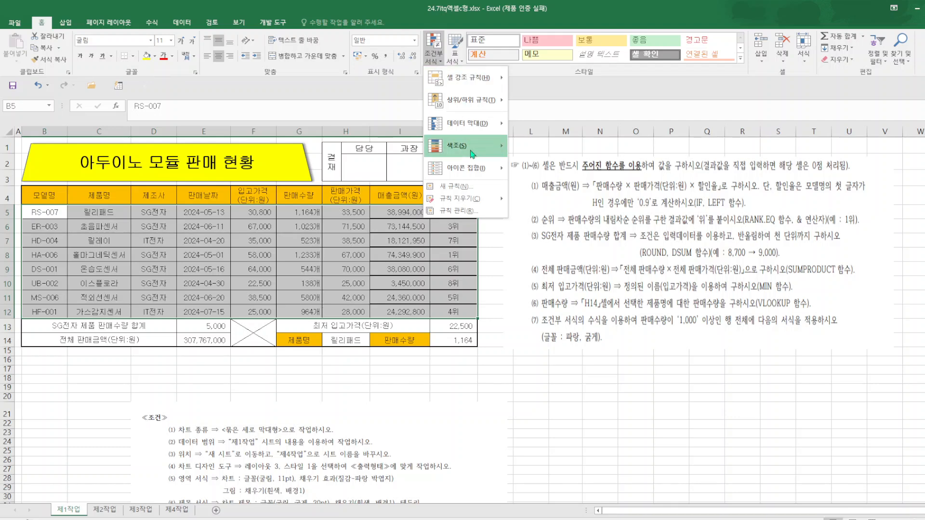
left_click(456, 187)
left_click(559, 193)
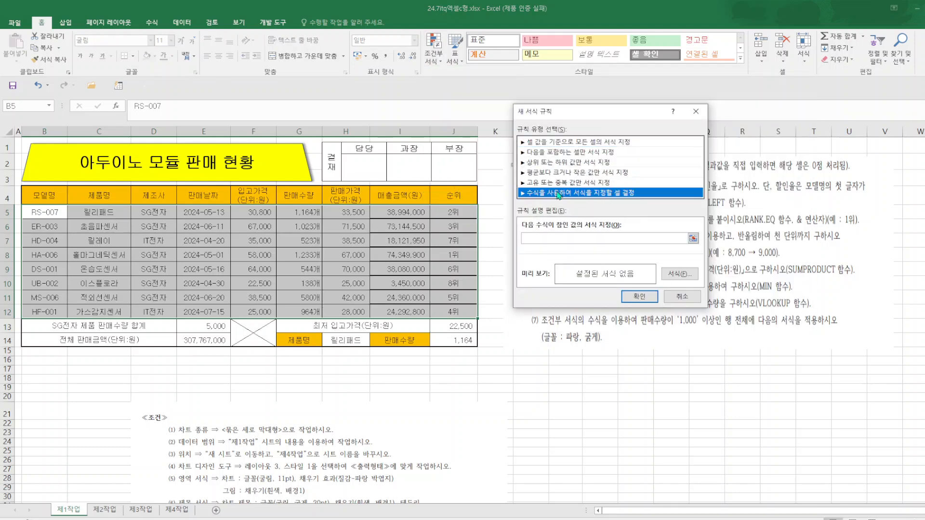
left_click(548, 238)
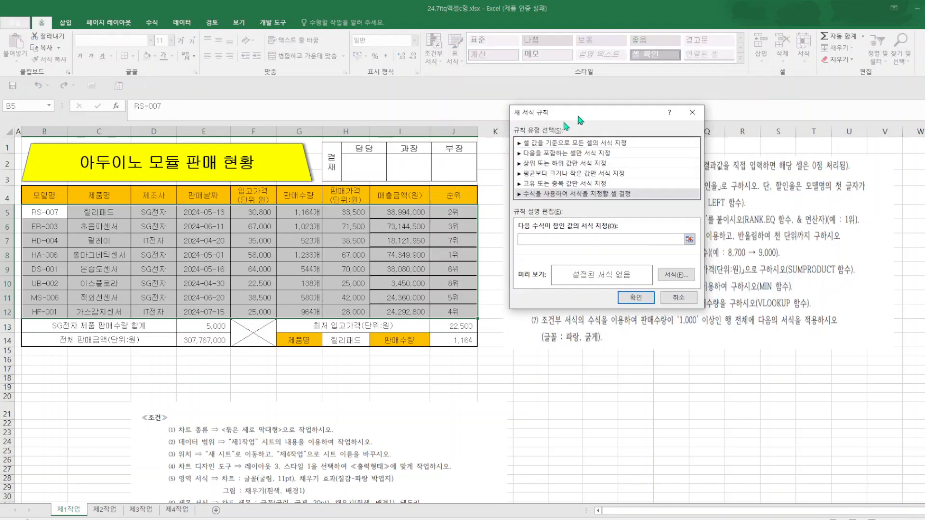
left_click_drag(578, 114, 371, 212)
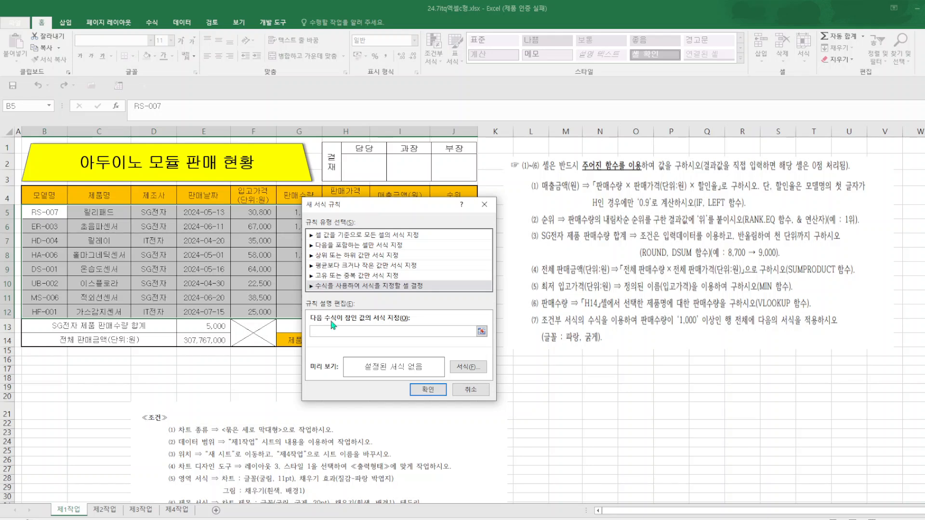
Enter =$G5>=1000 as the rule's formula, keeping only column G absolute.
type("=")
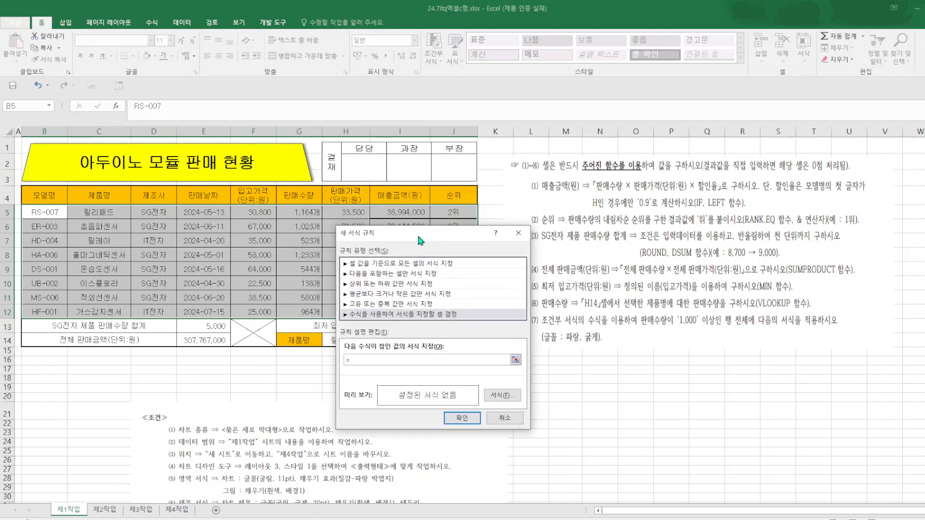
left_click_drag(385, 206, 420, 236)
left_click(295, 214)
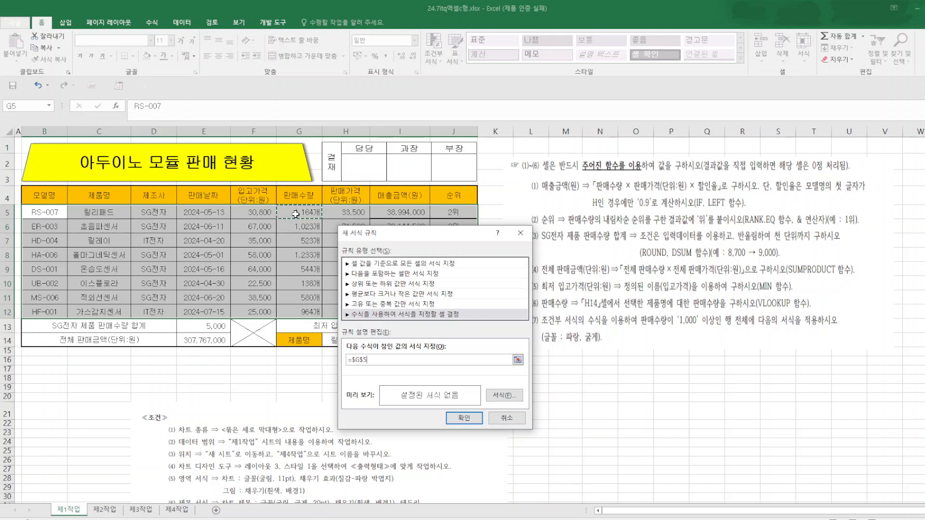
key("F4")
key("F4")
type(">=1")
Set the rule's font format to bold (굵게) with the standard blue color.
left_click(504, 395)
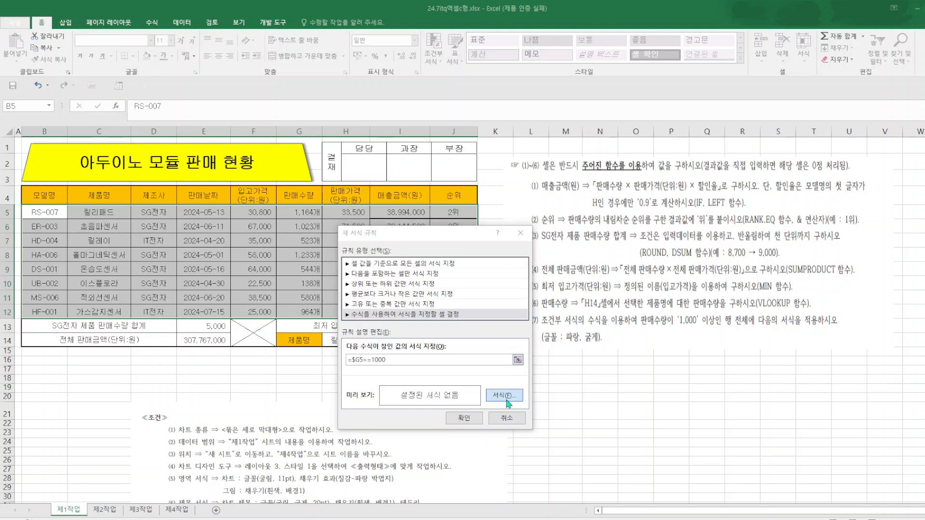
left_click(683, 134)
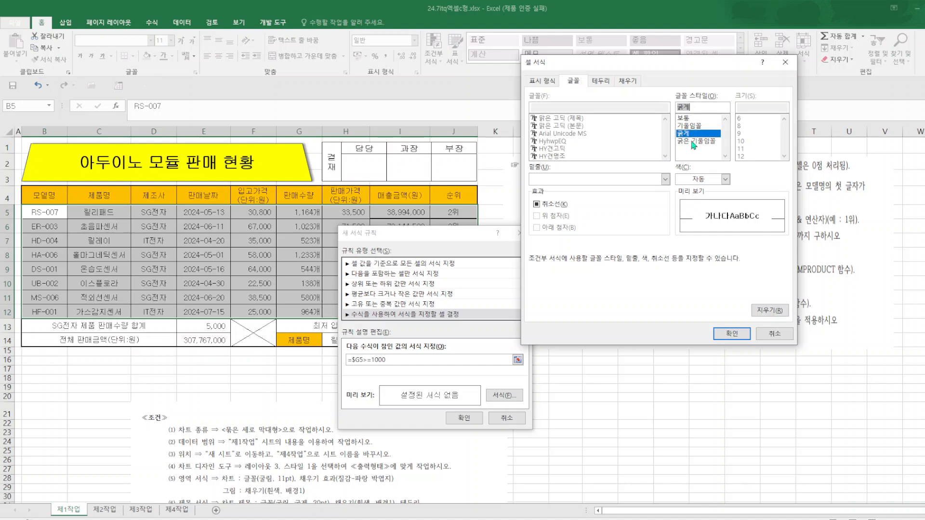
left_click(725, 180)
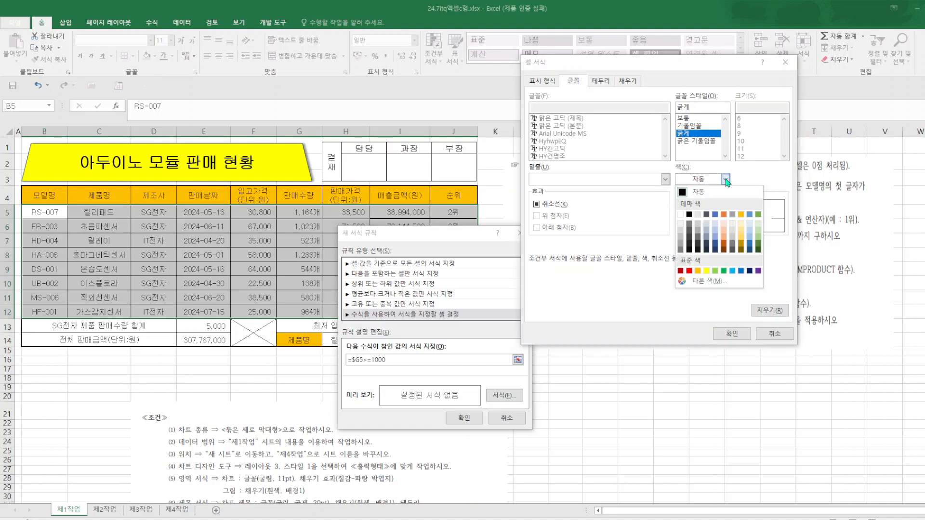
left_click(741, 271)
left_click(732, 333)
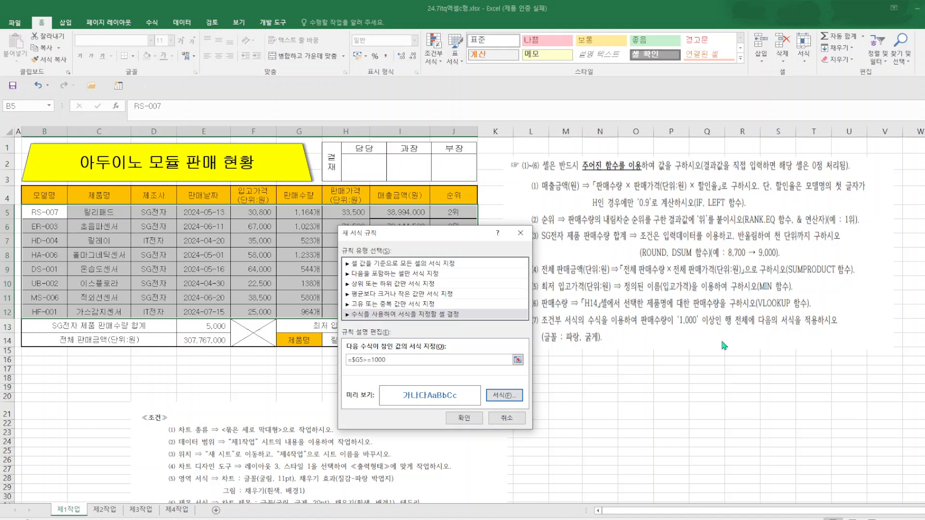
Apply the new conditional formatting rule to B5:J12 and check the quantity cells in column G.
left_click(466, 418)
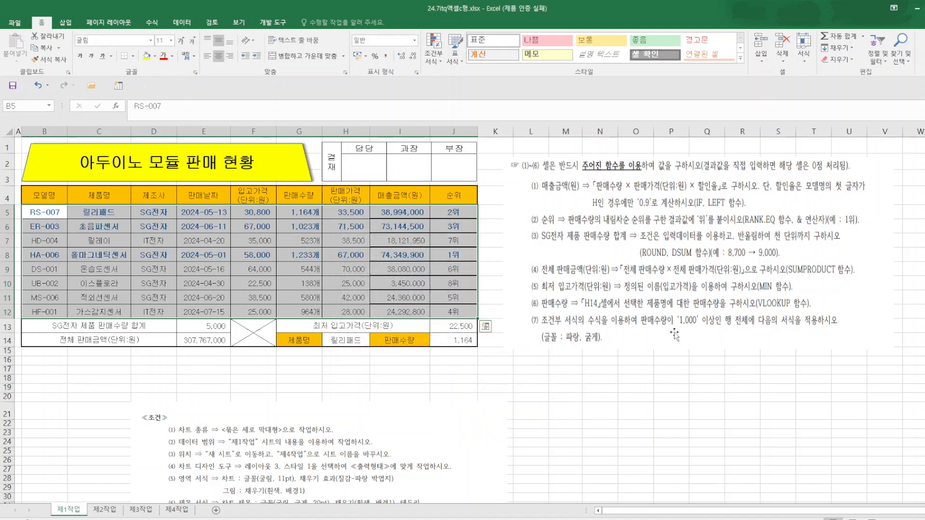
left_click(304, 218)
left_click(307, 238)
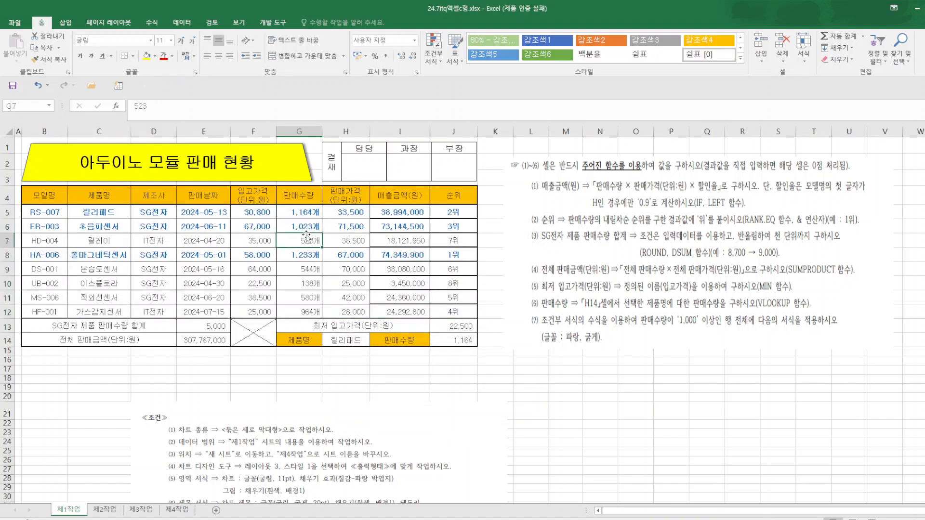
left_click(299, 257)
left_click(636, 411)
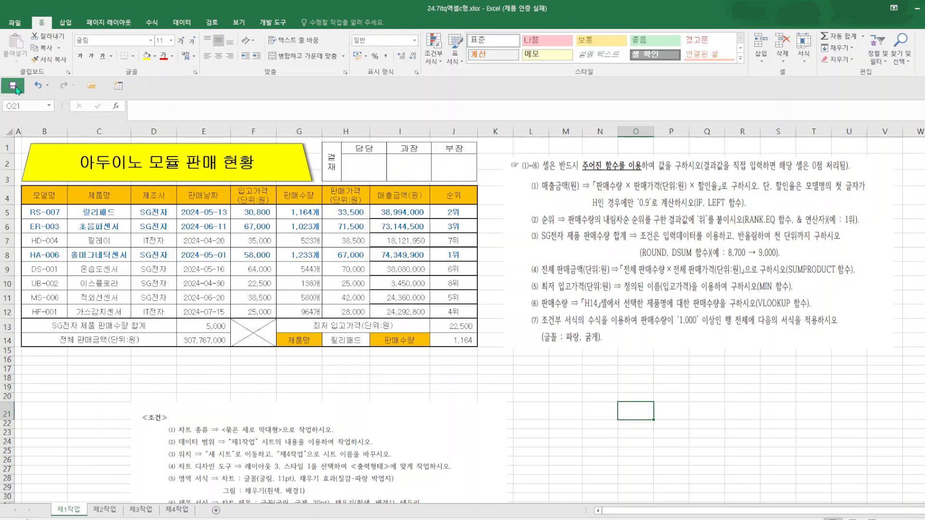
Examine the chart instructions below the table and the task instructions on the 제2작업 sheet.
scroll(730, 304, "down", 3)
scroll(723, 308, "up", 3)
scroll(426, 318, "down", 4)
scroll(476, 336, "up", 4)
scroll(194, 470, "down", 5)
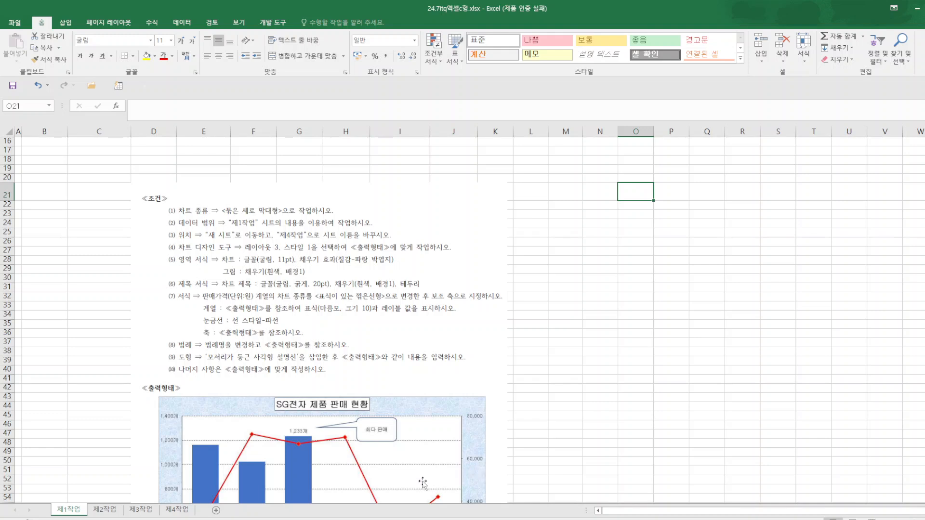
left_click(105, 510)
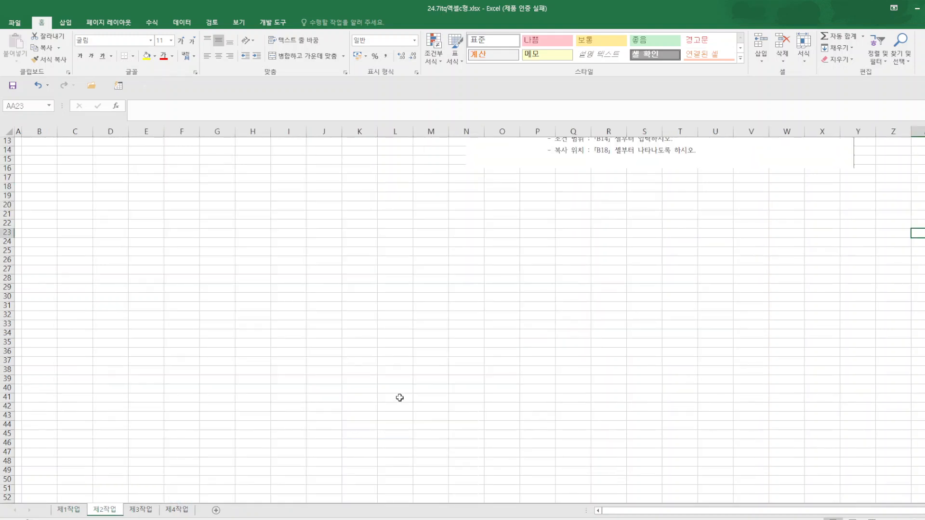
scroll(400, 397, "up", 4)
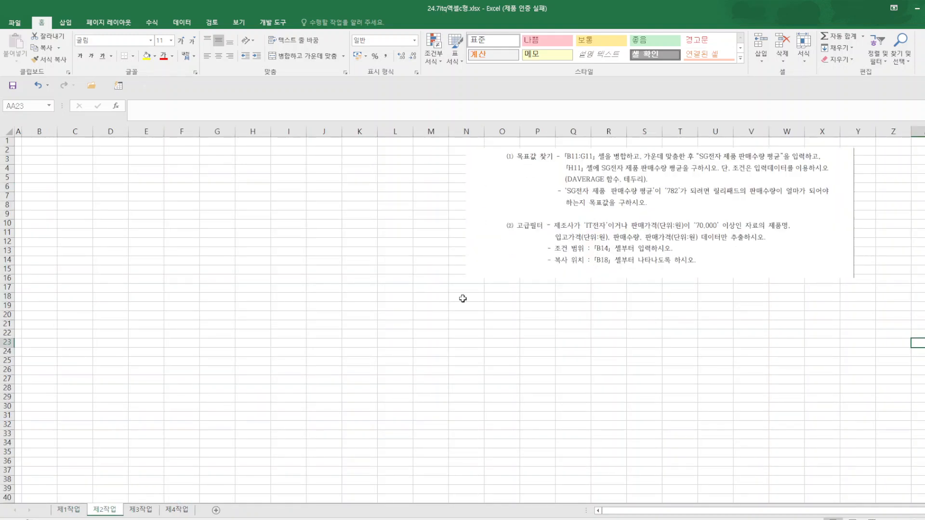
Copy B4:H12 from the 제1작업 sheet and paste it at B2 on 제2작업, keeping the source column widths.
left_click(68, 510)
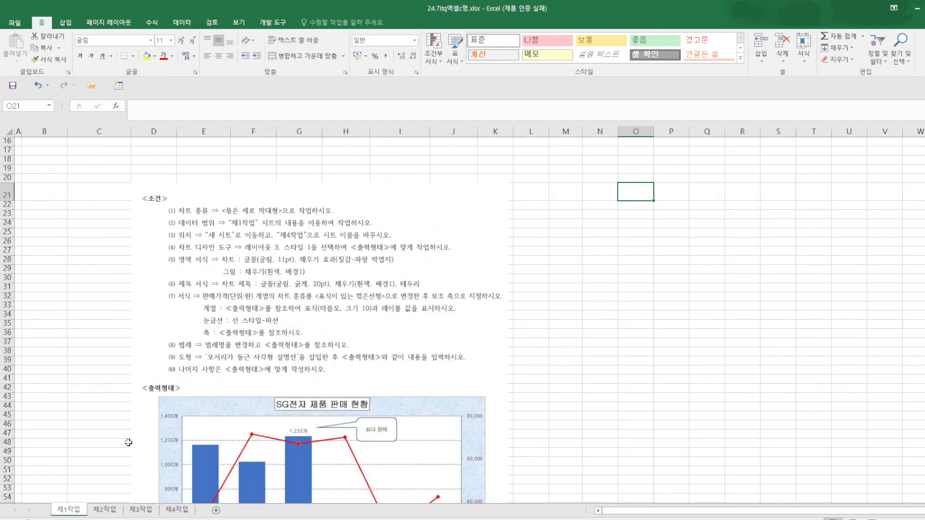
scroll(223, 355, "up", 5)
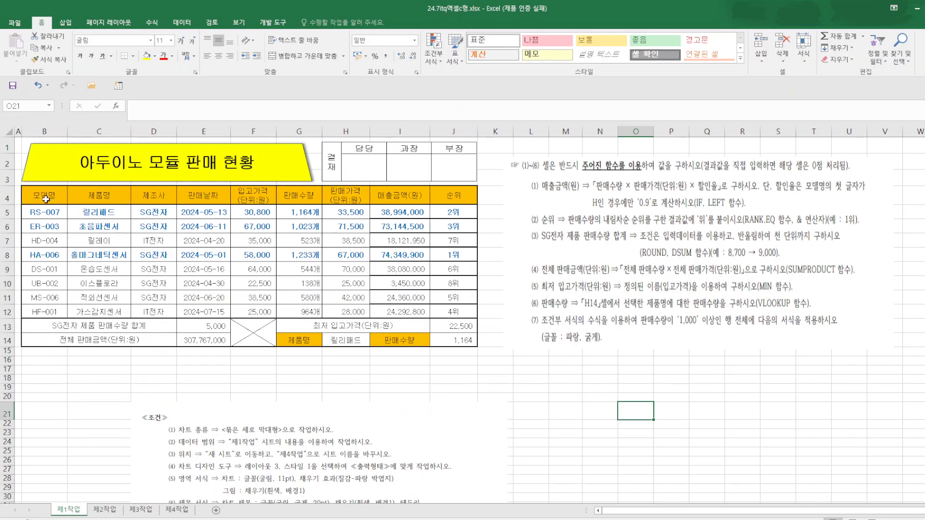
left_click_drag(46, 198, 347, 313)
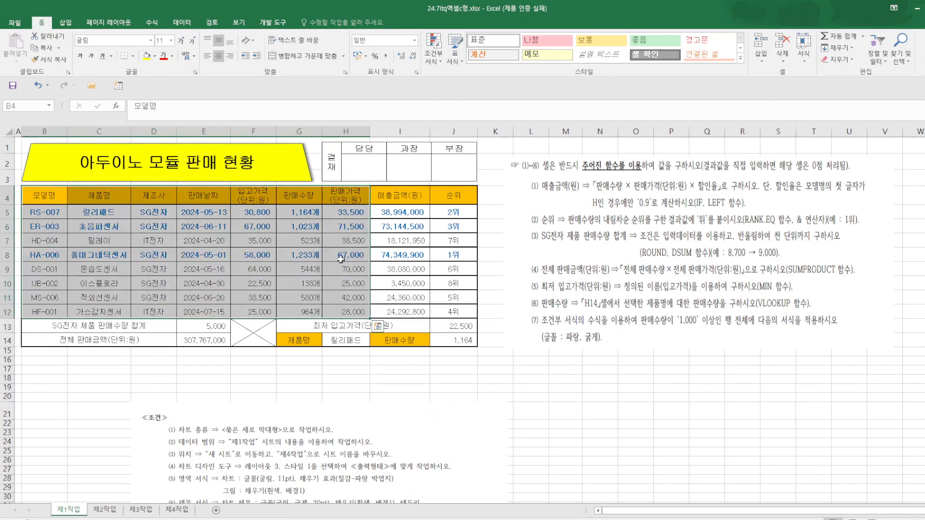
right_click(253, 195)
left_click(282, 217)
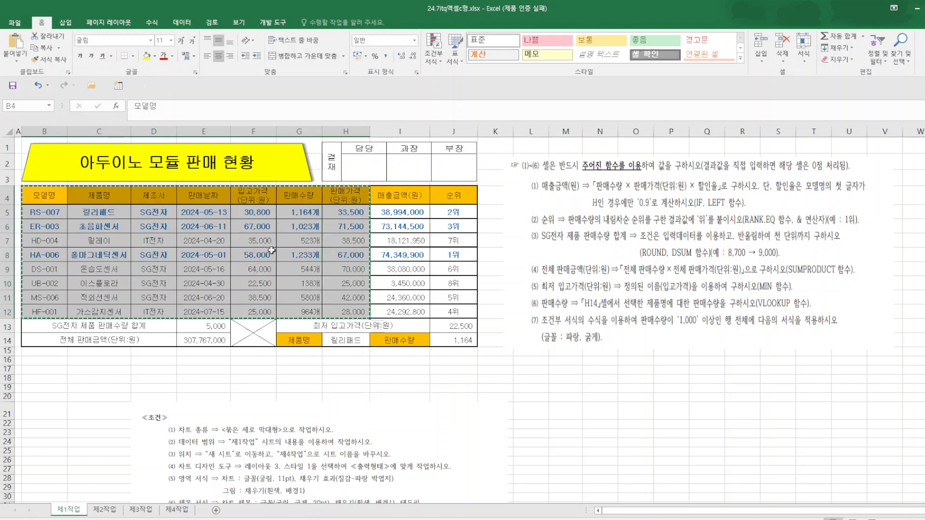
left_click(111, 510)
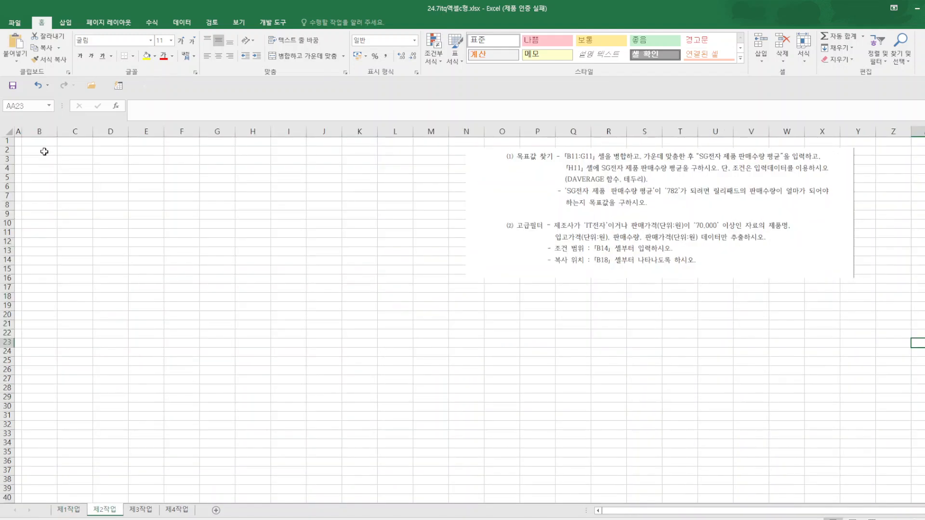
left_click(44, 151)
right_click(45, 152)
mouse_move(77, 211)
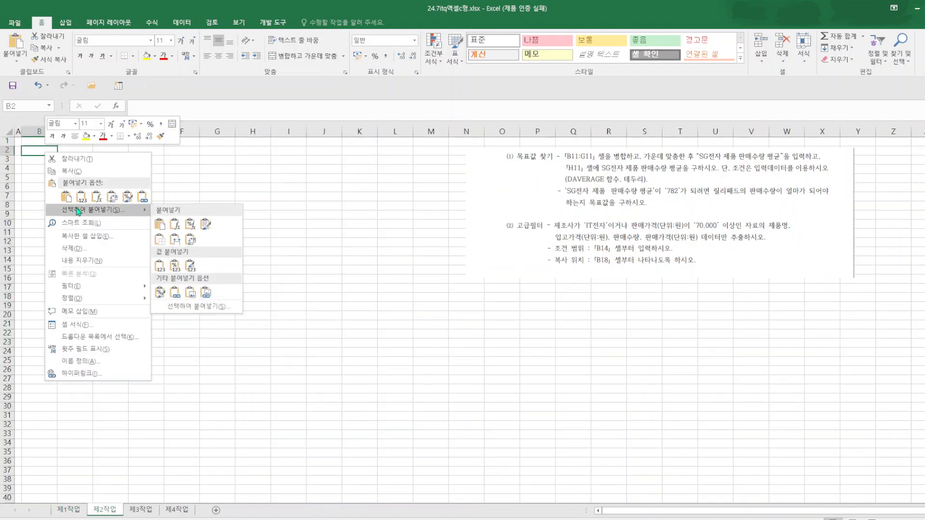
left_click(175, 240)
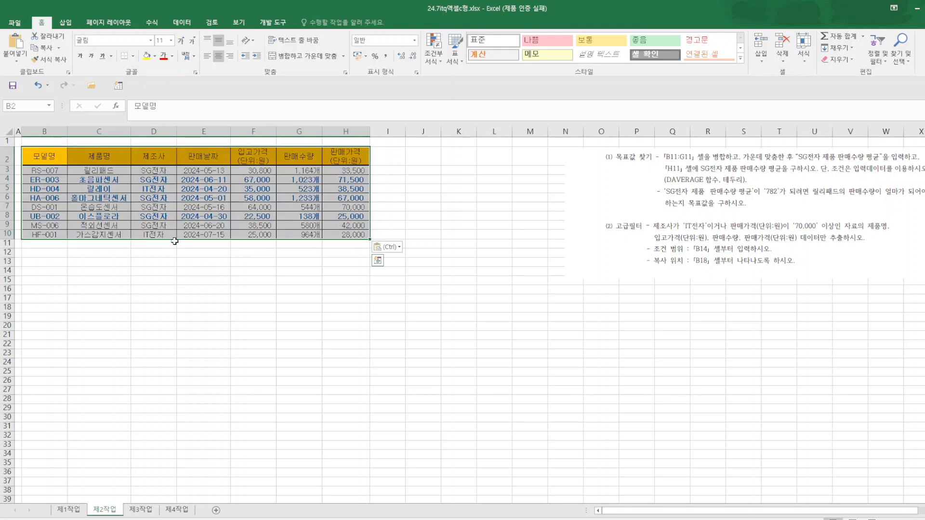
left_click(142, 298)
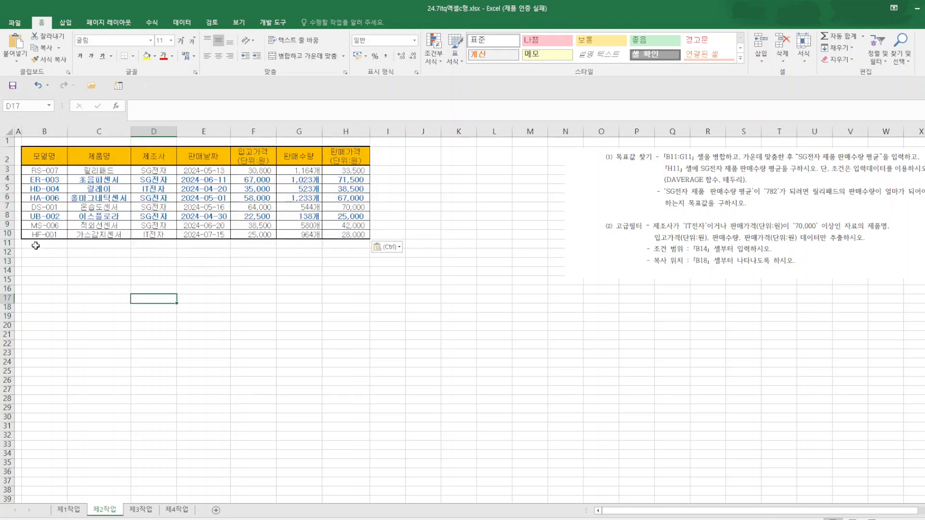
Merge and center B11:G11 and move the instruction picture closer to the table.
left_click_drag(35, 245, 294, 243)
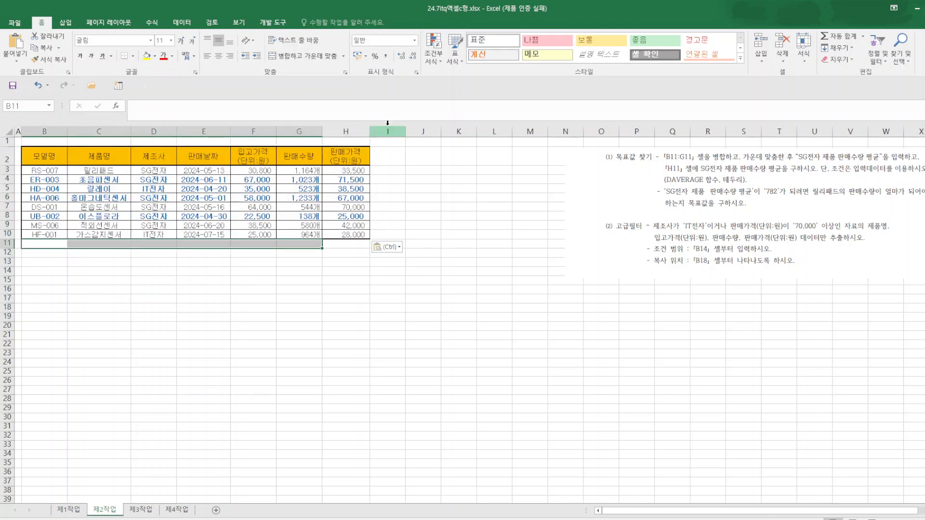
left_click(306, 56)
left_click_drag(756, 191, 622, 205)
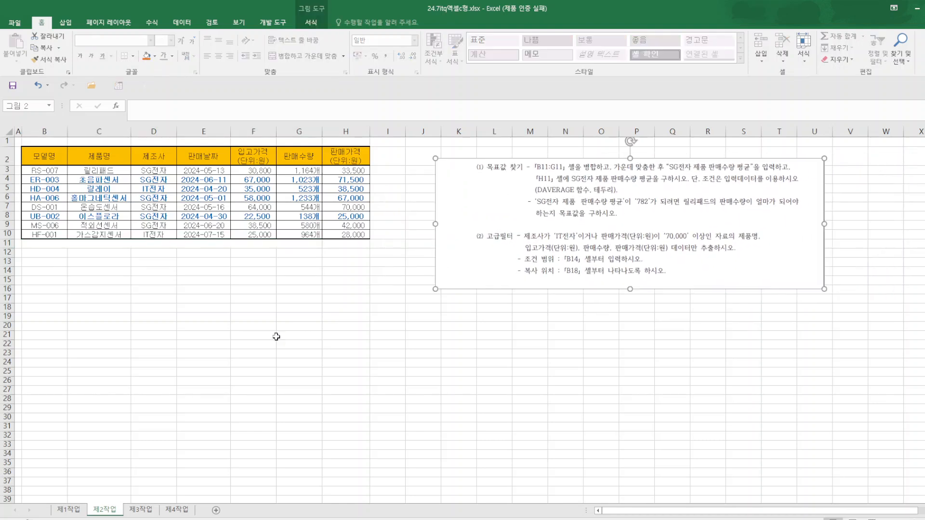
Enter the label SG전자 제품 판매수량 평균 in the merged cell B11:G11.
left_click(103, 246)
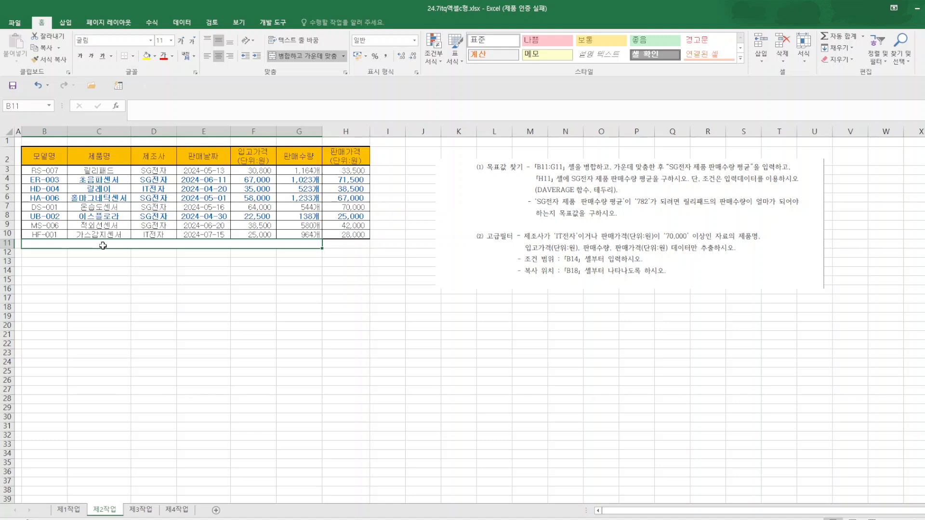
type("SG")
type("전자")
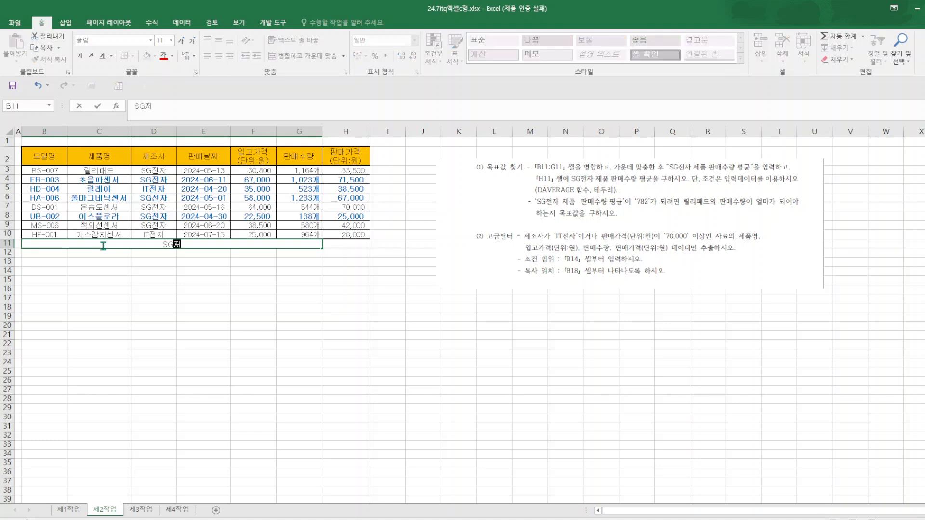
type(" 제품 판매")
type("수량 ㅍ")
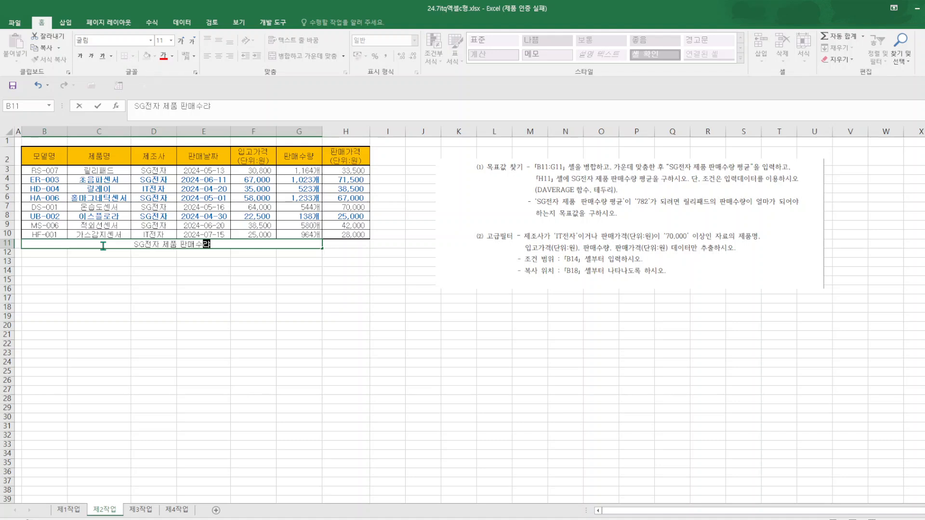
type("ㄱ")
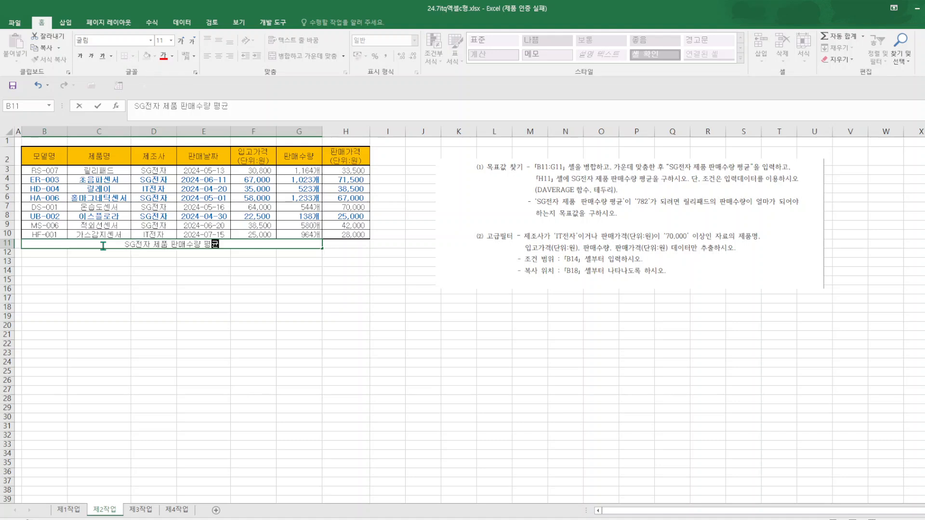
type("ㅠㄴ")
Start a DAVERAGE formula in H11 and open its function arguments.
left_click(356, 243)
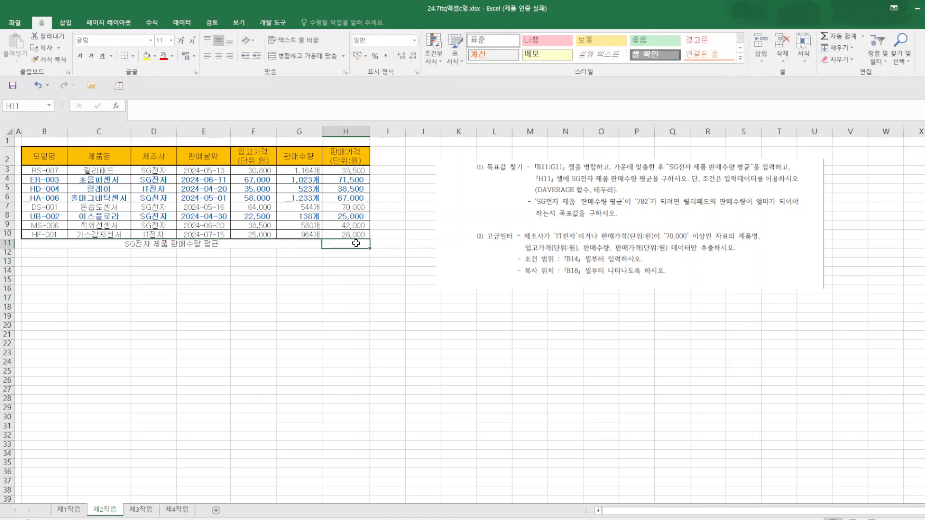
type("=DA")
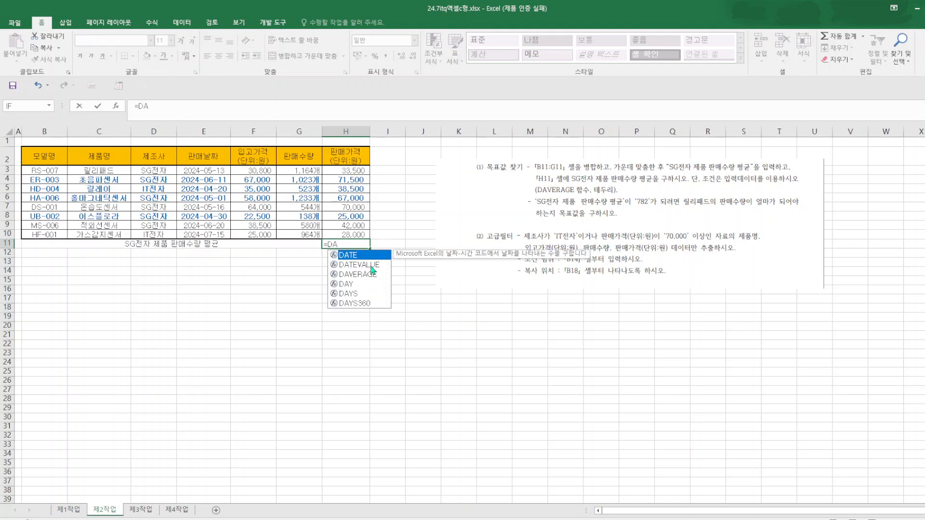
double_click(375, 274)
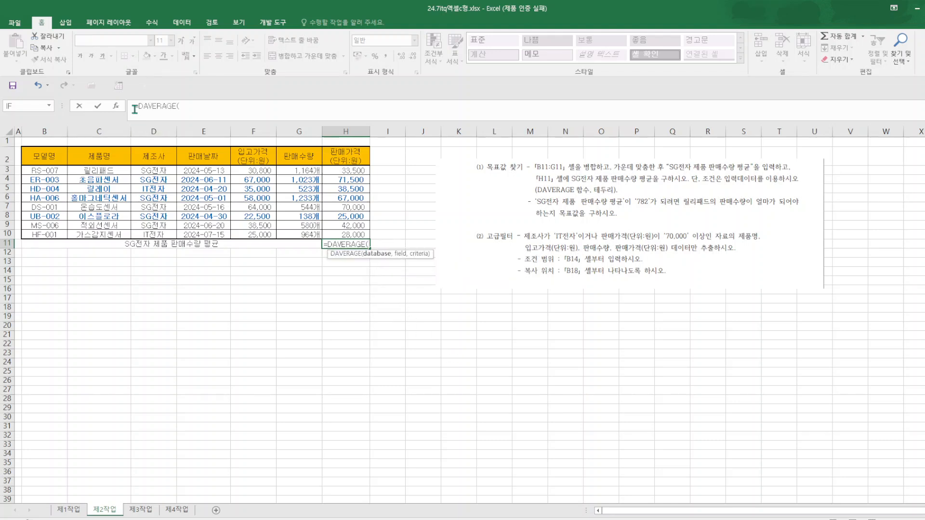
left_click(116, 106)
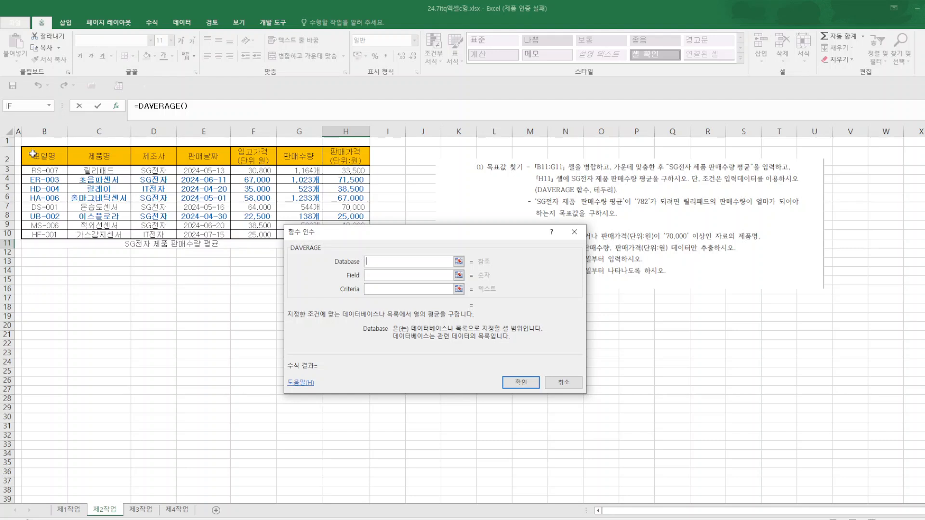
Complete the DAVERAGE formula in H11 with database B2:H10, field G2 and criteria D2:D3.
left_click_drag(32, 154, 343, 227)
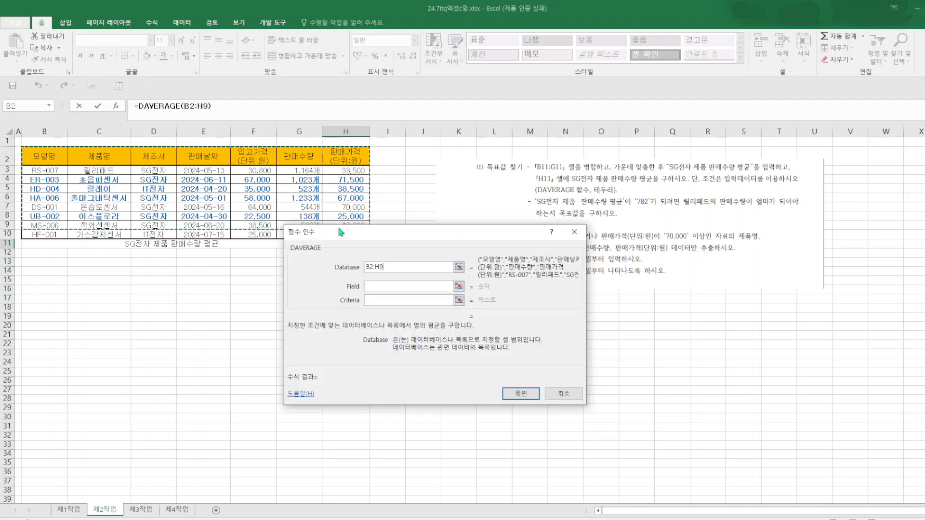
left_click_drag(390, 268, 349, 265)
left_click_drag(384, 236, 393, 259)
left_click_drag(32, 153, 343, 235)
left_click(383, 309)
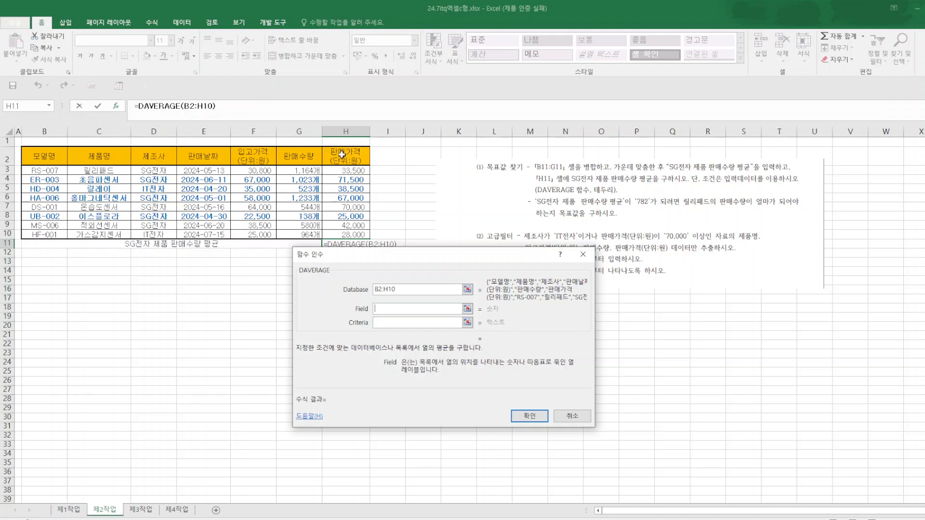
left_click(298, 157)
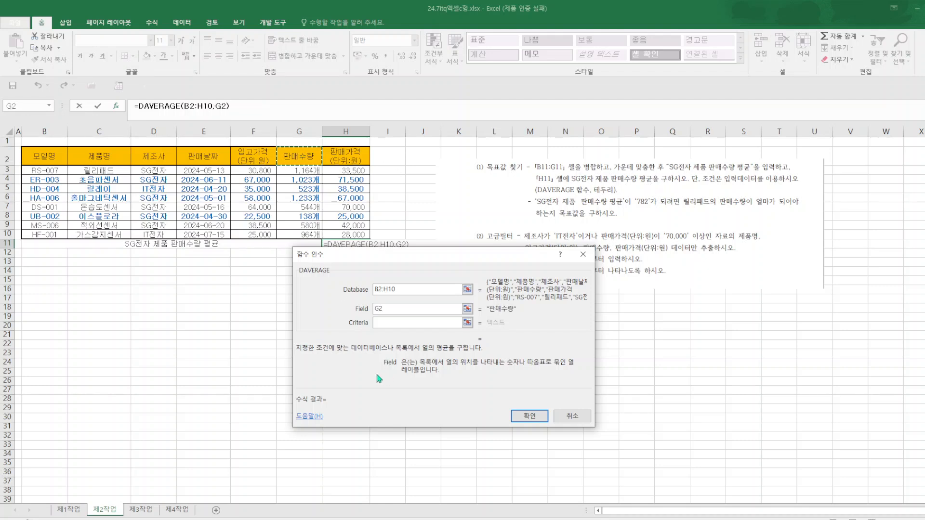
left_click(389, 324)
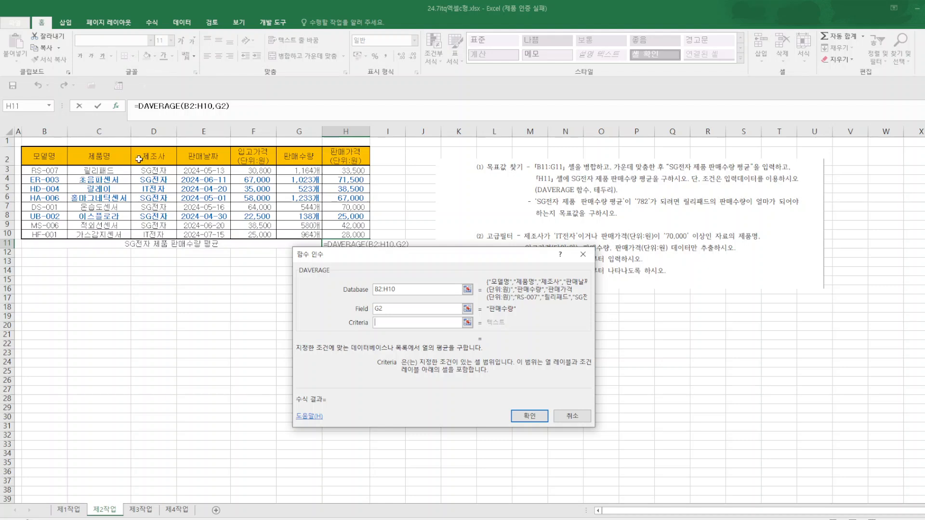
left_click_drag(153, 155, 158, 171)
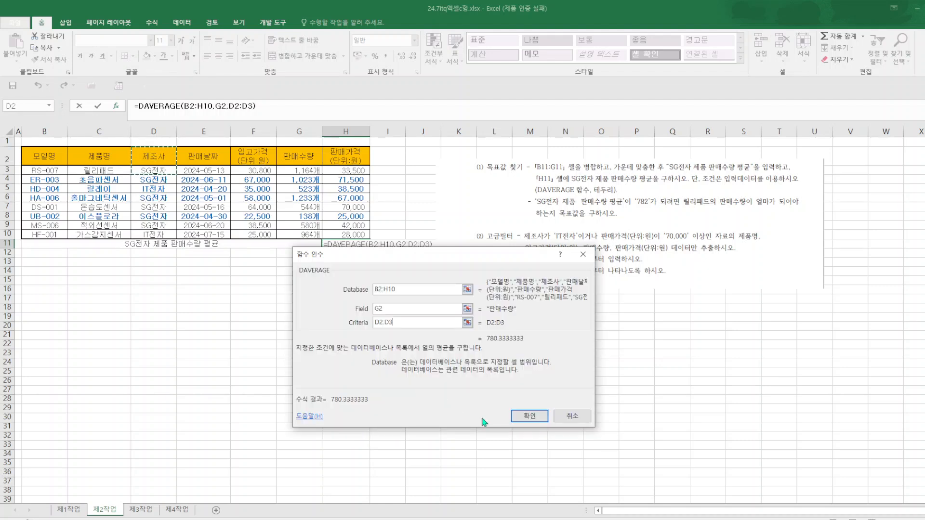
left_click(527, 418)
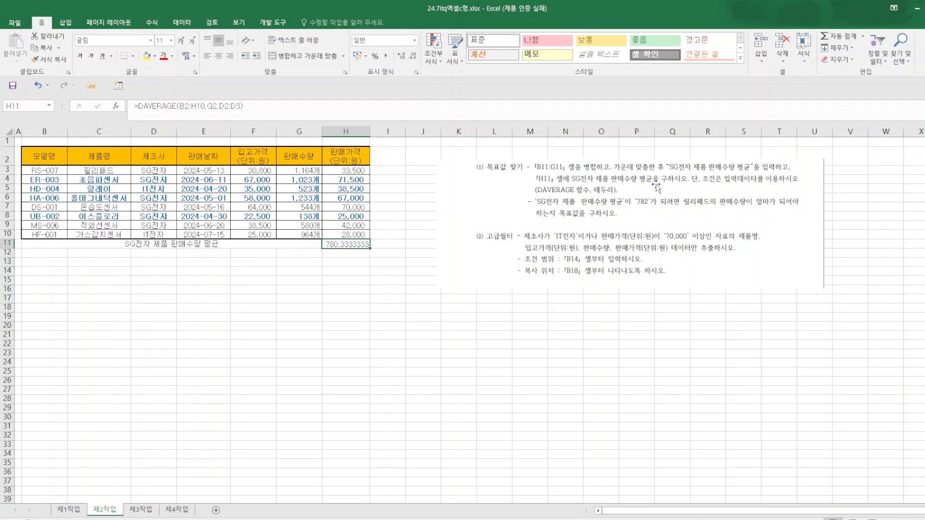
Try a Goal Seek on H11 with target value 72 by changing G3, and undo the result.
left_click(182, 22)
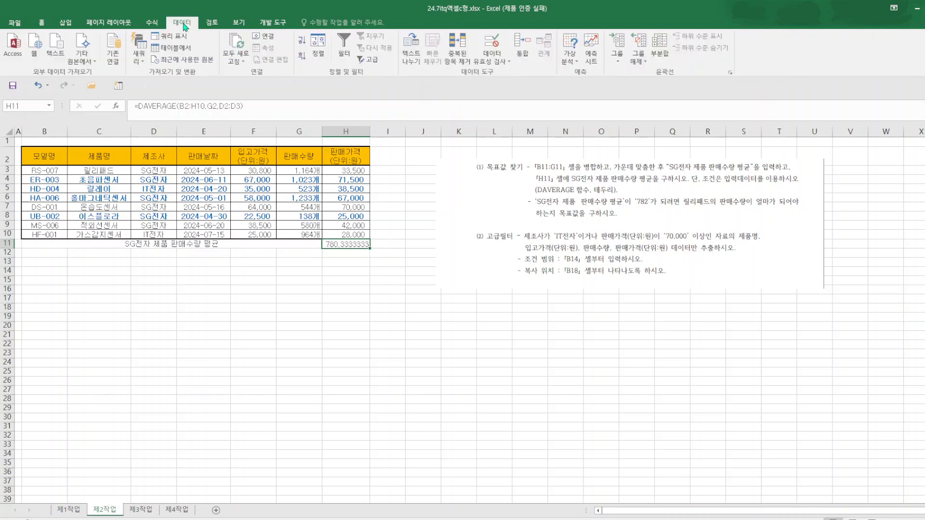
left_click(576, 67)
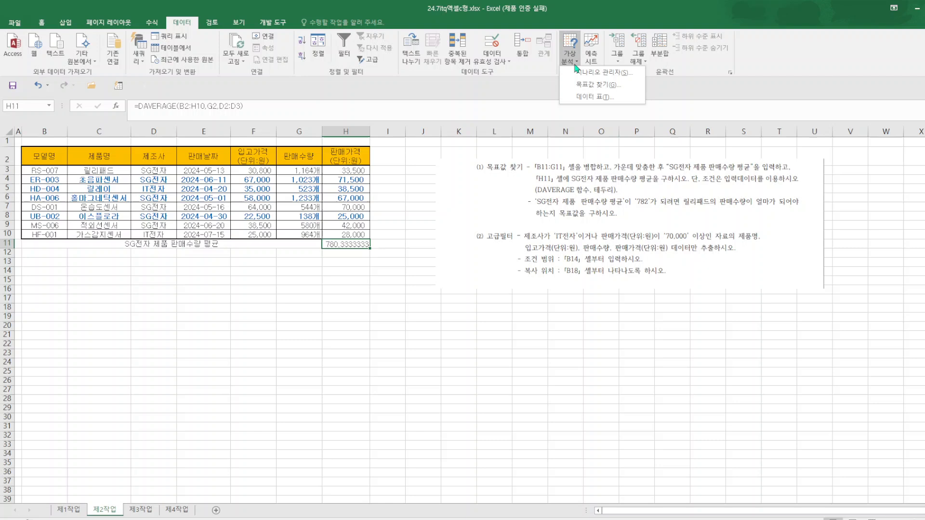
left_click(590, 86)
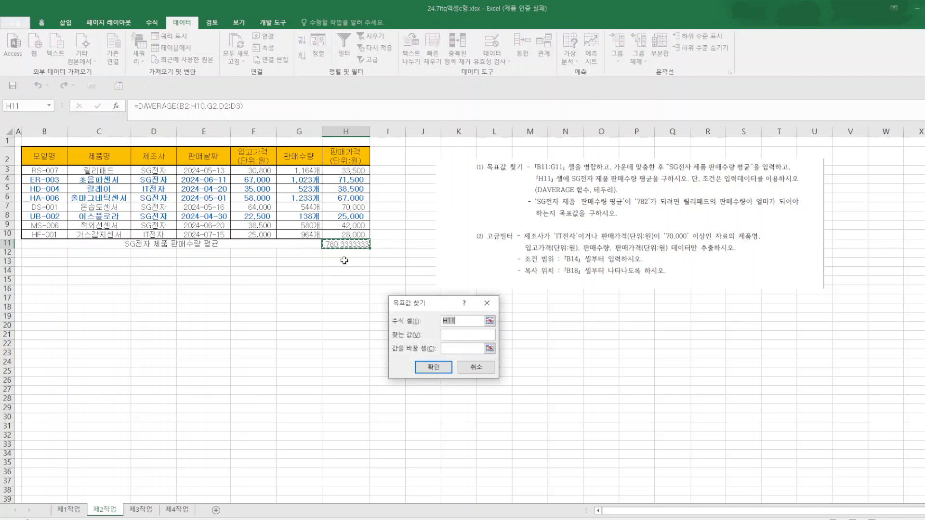
left_click(449, 337)
left_click(295, 173)
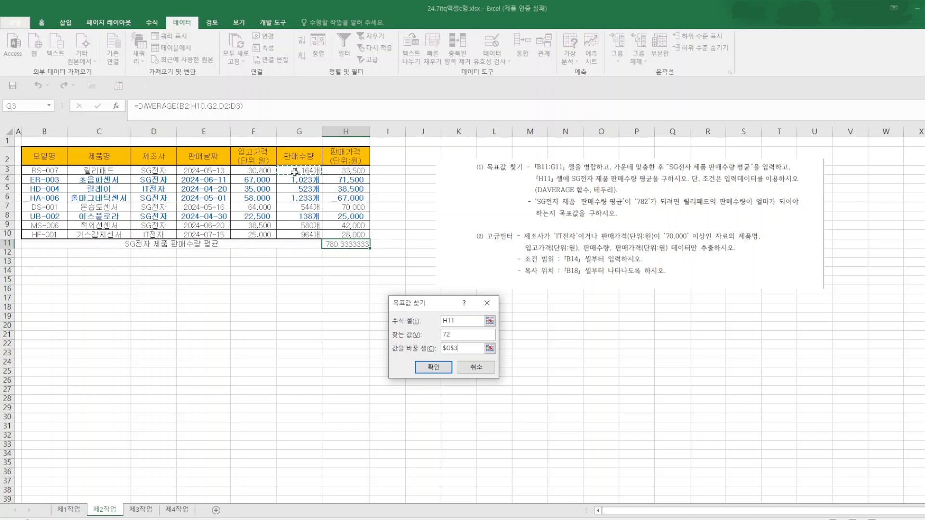
left_click(444, 369)
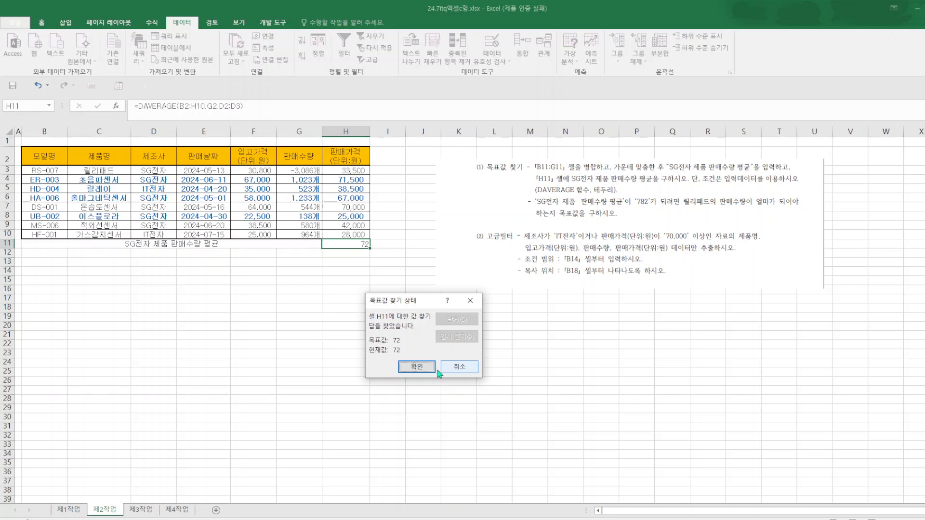
left_click(423, 369)
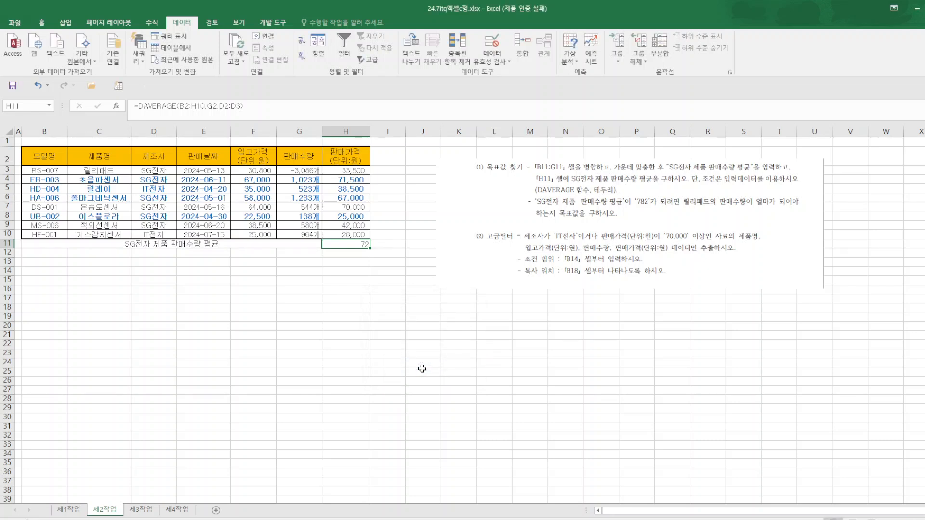
left_click(39, 87)
Run Goal Seek to bring the average in H11 to 782 by changing G3, and save the workbook.
left_click(570, 54)
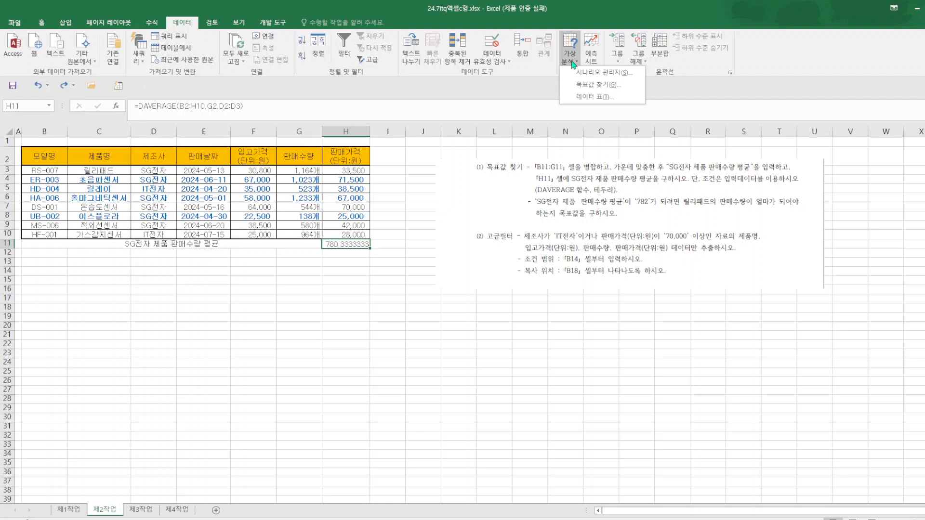
left_click(595, 85)
left_click(441, 334)
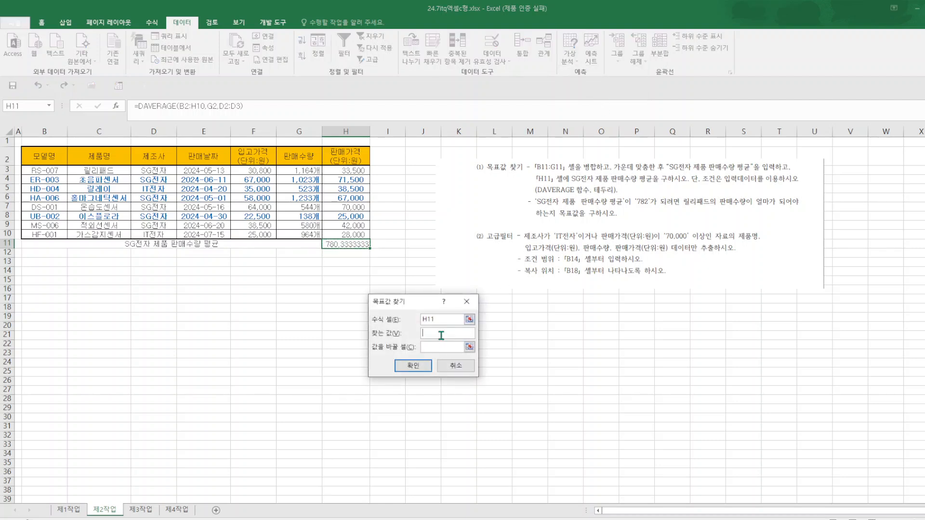
type("782")
left_click(305, 171)
left_click(411, 367)
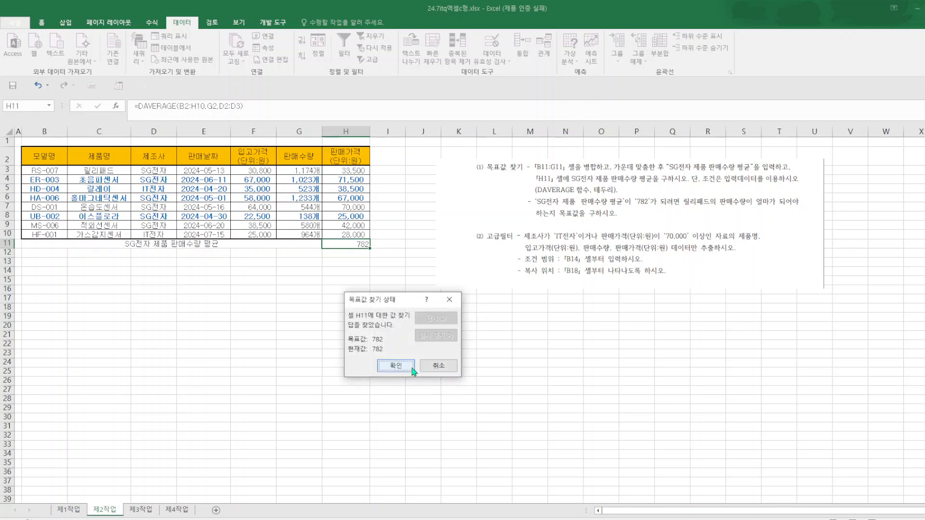
left_click(396, 366)
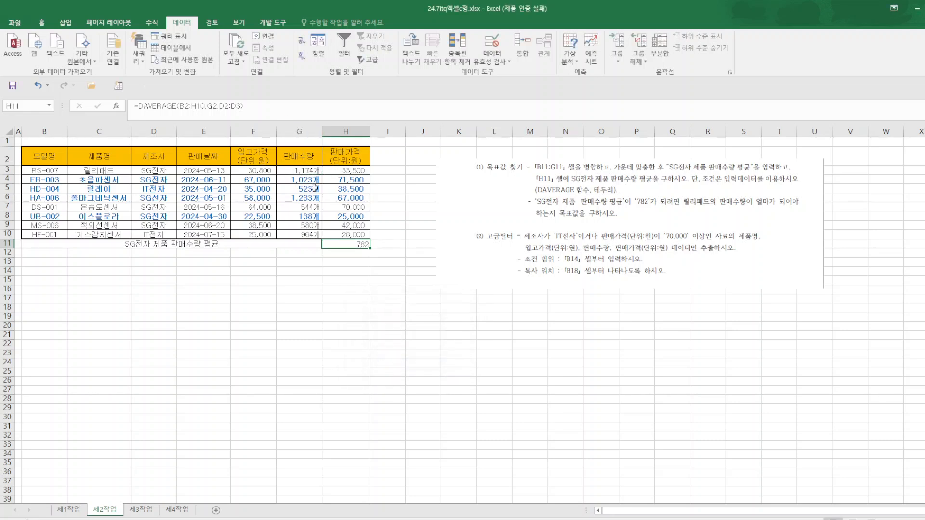
left_click(15, 91)
Copy the 제조사 and 판매가격(단위:원) headers from D2 and H2 to the criteria area starting at B14.
left_click(153, 156)
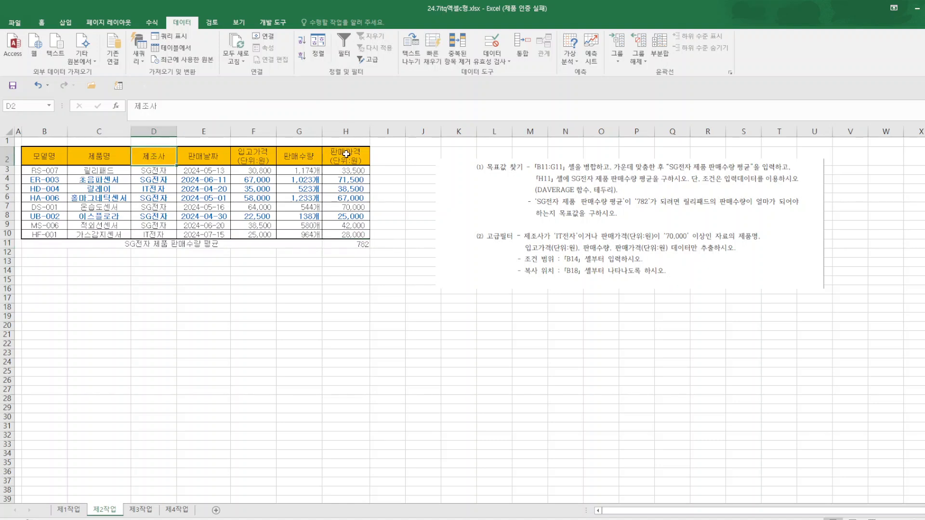
left_click(346, 154, "ctrl")
right_click(346, 154)
left_click(378, 175)
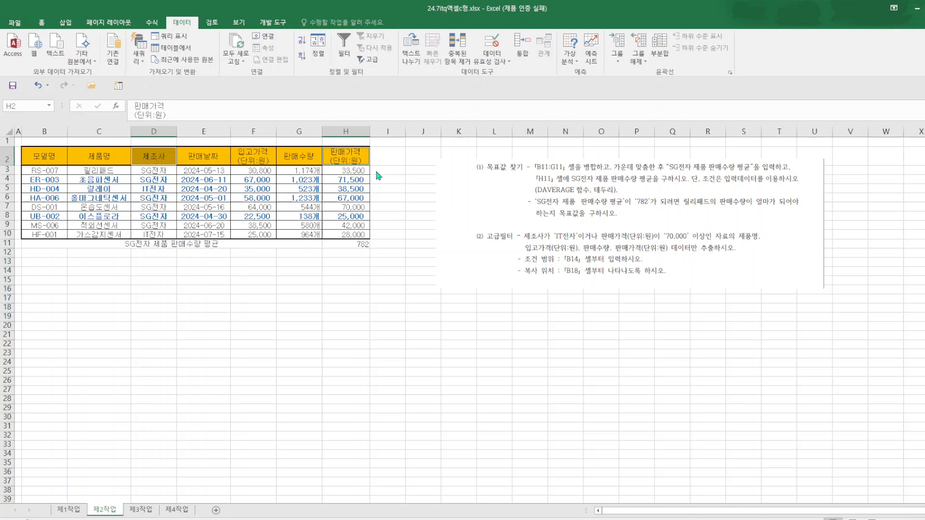
left_click(56, 273)
right_click(56, 273)
left_click(73, 318)
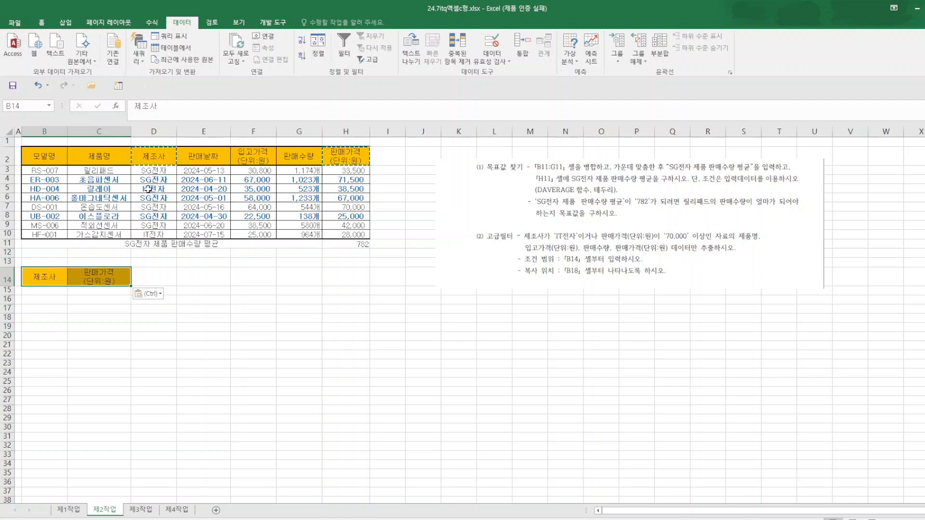
Copy IT전자 from D5 into B15 as the criterion under the 제조사 header.
left_click(148, 190)
right_click(148, 189)
left_click(164, 208)
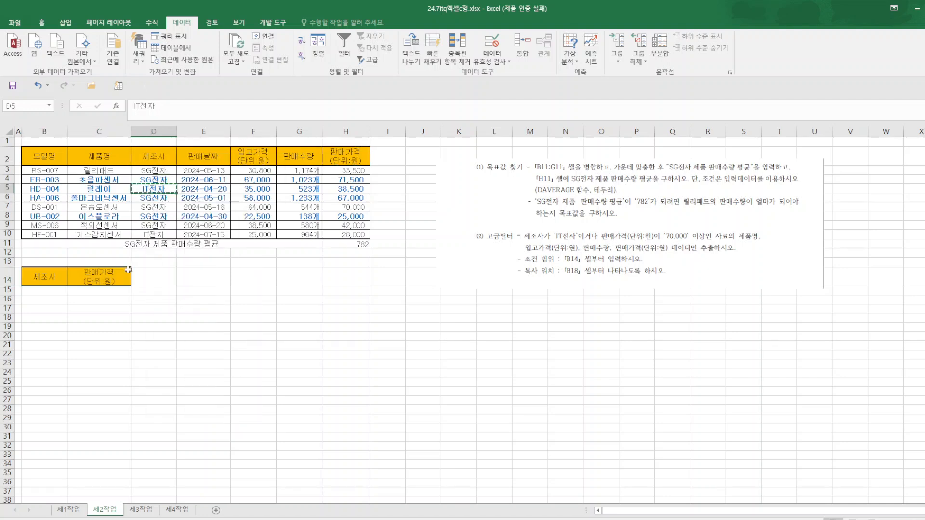
left_click(38, 291)
right_click(39, 290)
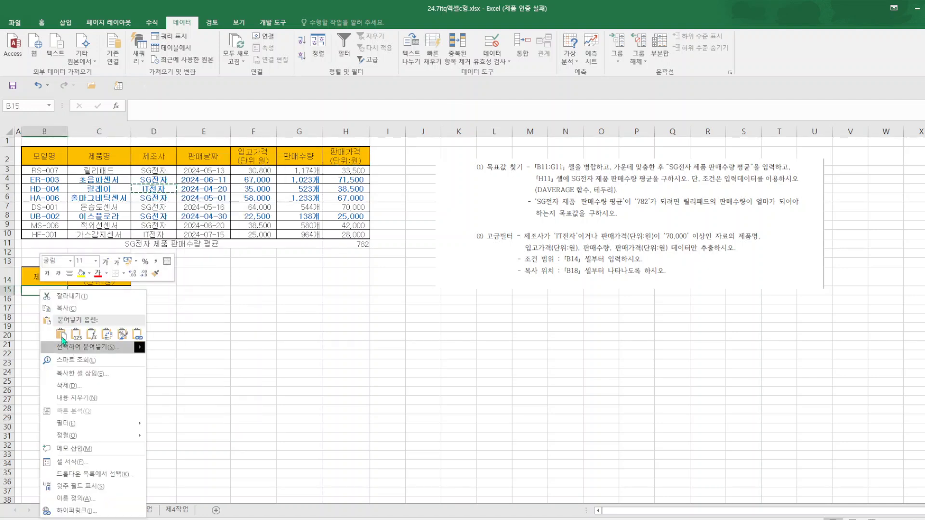
left_click(62, 337)
left_click(393, 371)
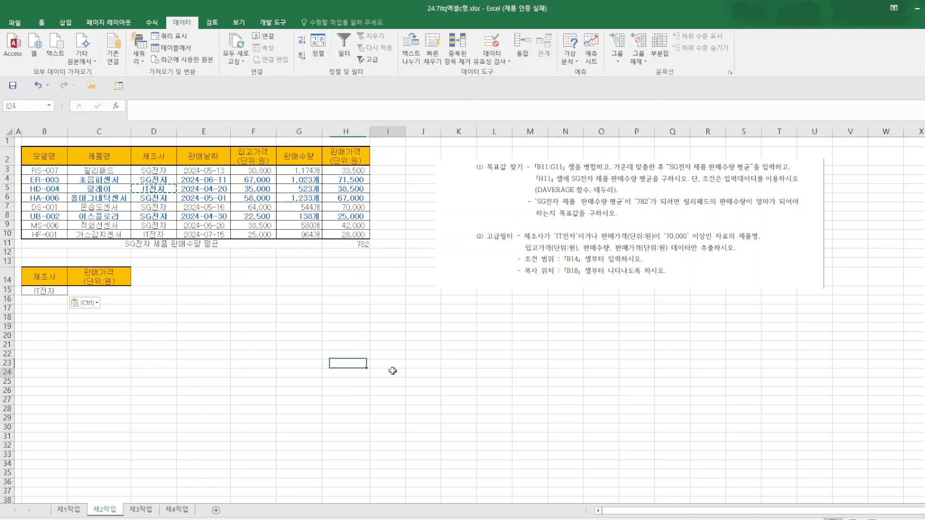
Enter the criterion >=70000 in C16, one row below the IT전자 criterion.
left_click(115, 303)
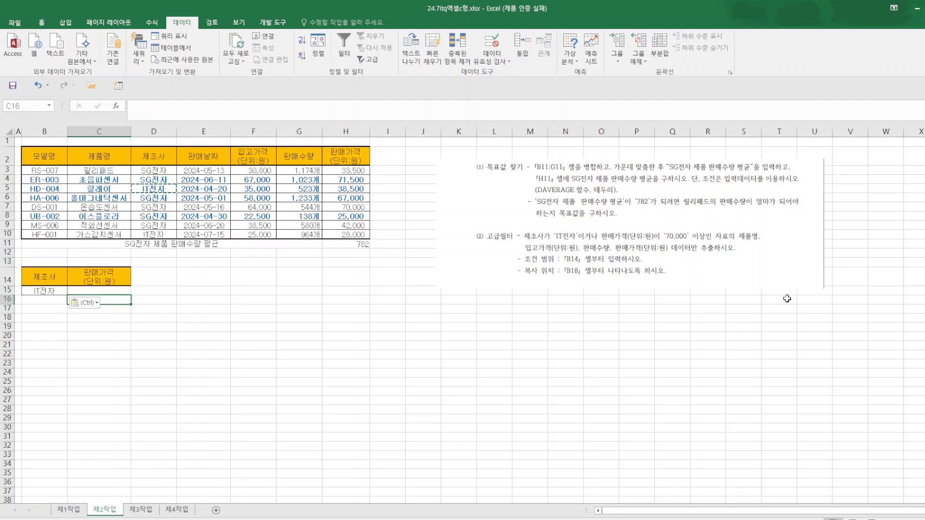
type(">=70000")
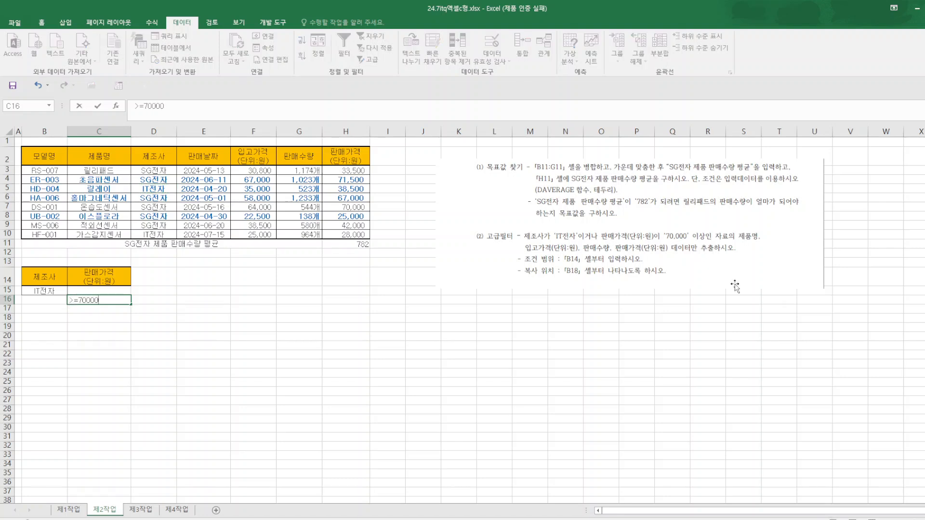
left_click(462, 309)
Copy the 제품명, 입고가격, 판매수량 and 판매가격 headers from row 2 to the output area starting at B18.
left_click(84, 155)
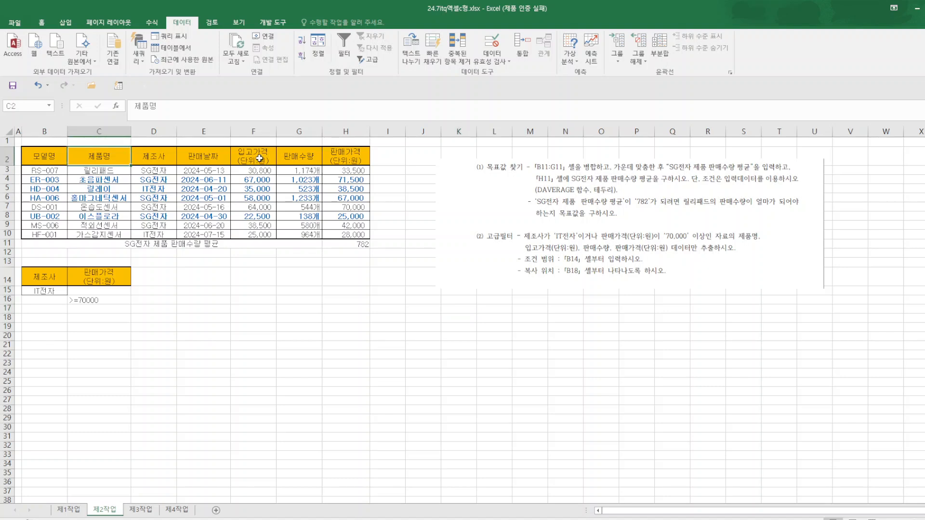
left_click_drag(259, 159, 336, 162)
right_click(303, 164)
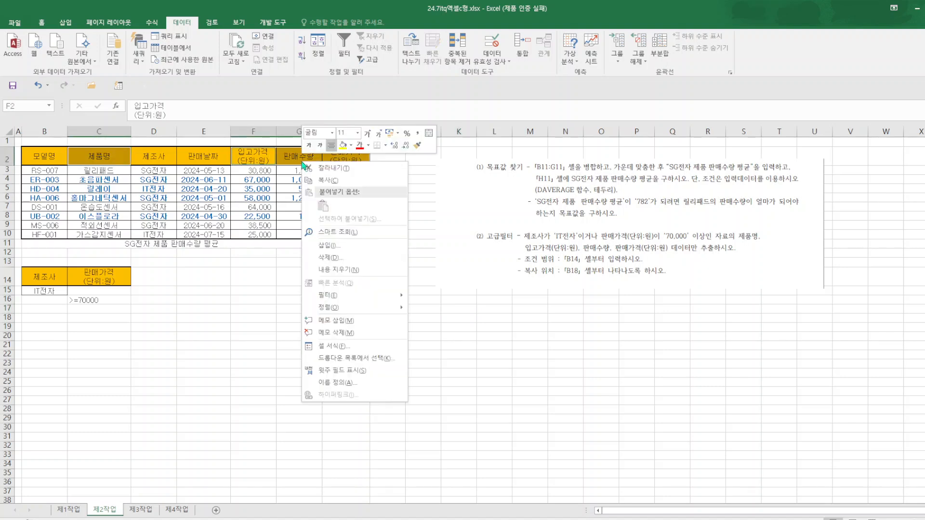
left_click(328, 181)
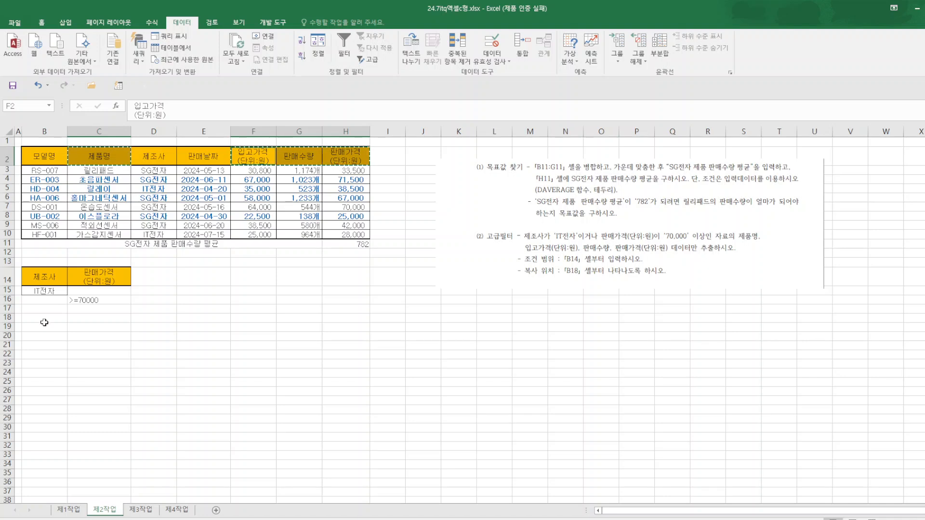
right_click(44, 322)
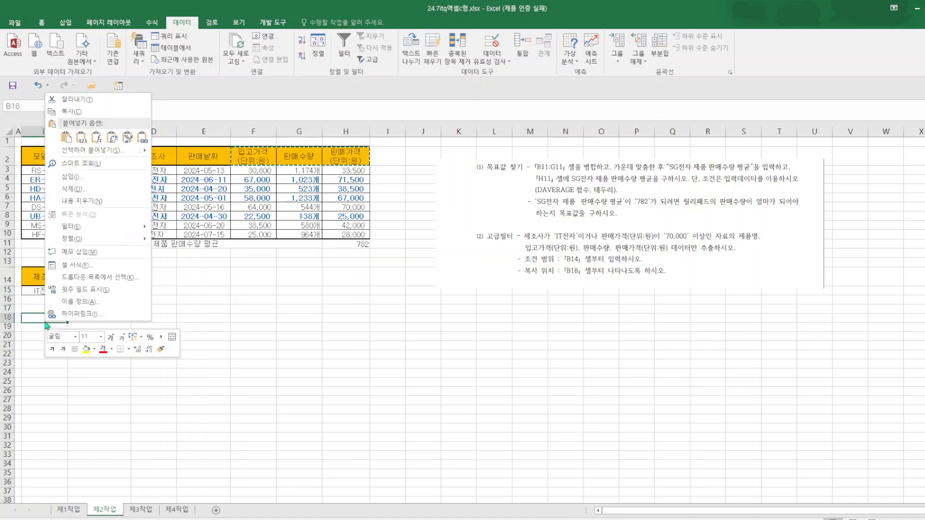
left_click(67, 139)
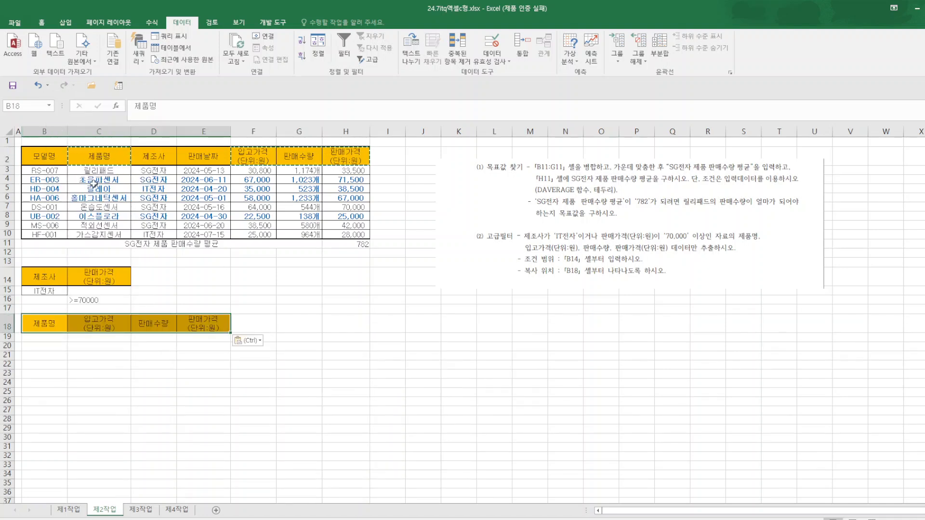
Apply an advanced filter to B2:H10 with criteria B14:C16, copying the results to B18:E18, and save the workbook.
left_click_drag(39, 155, 356, 231)
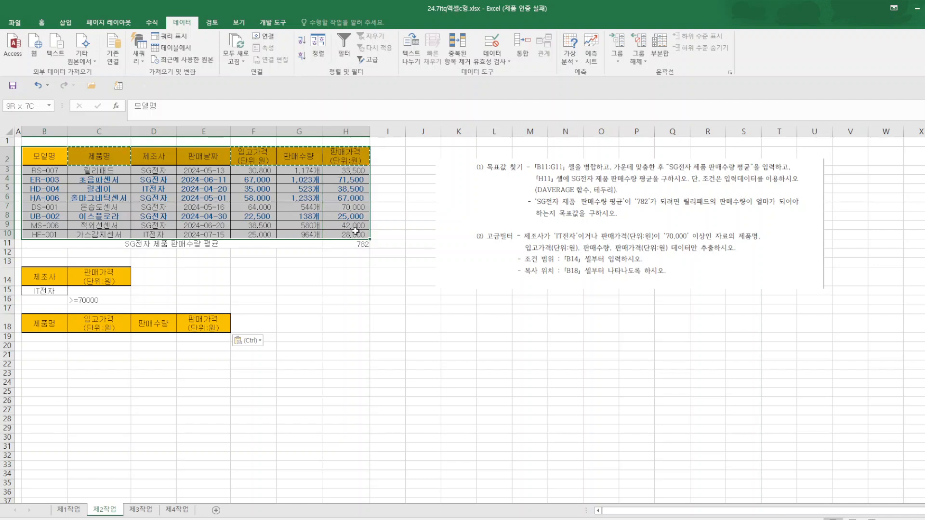
left_click(374, 62)
left_click(398, 316)
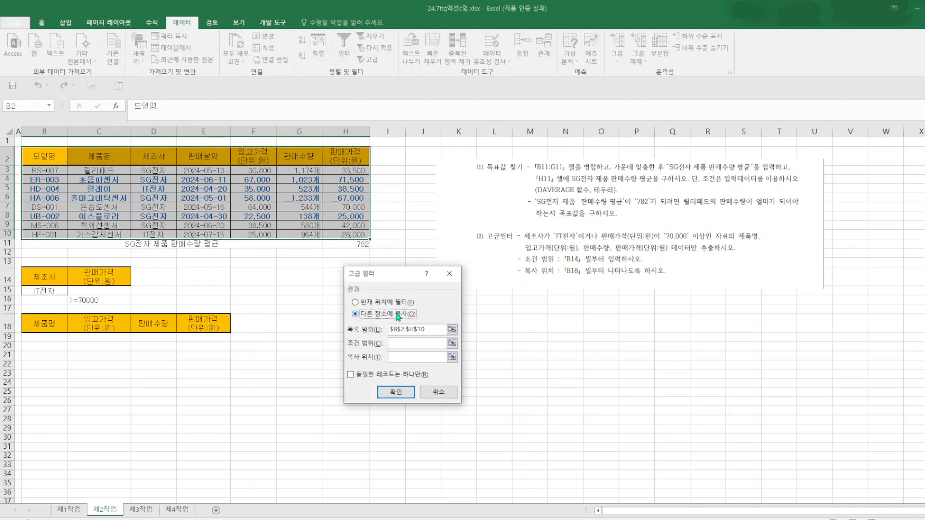
left_click(405, 345)
left_click_drag(33, 273, 102, 299)
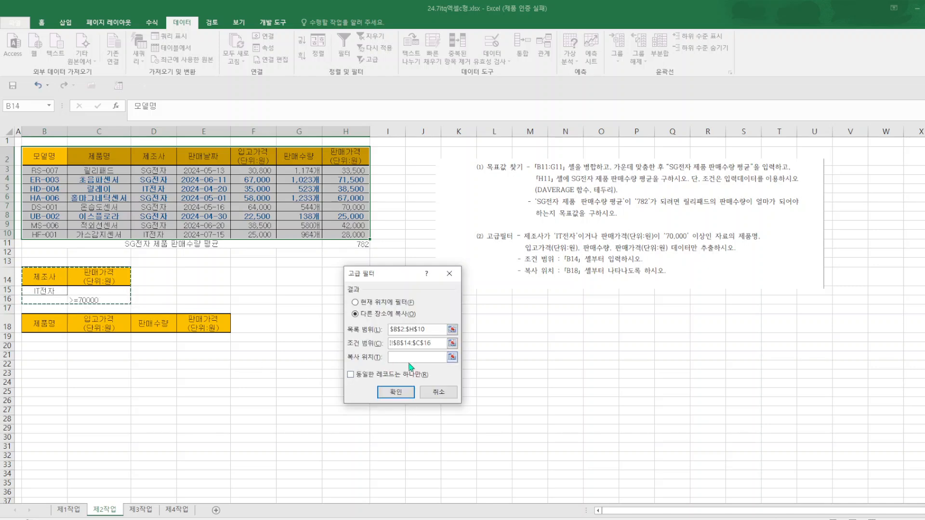
left_click(412, 357)
left_click_drag(30, 323, 212, 325)
left_click(403, 394)
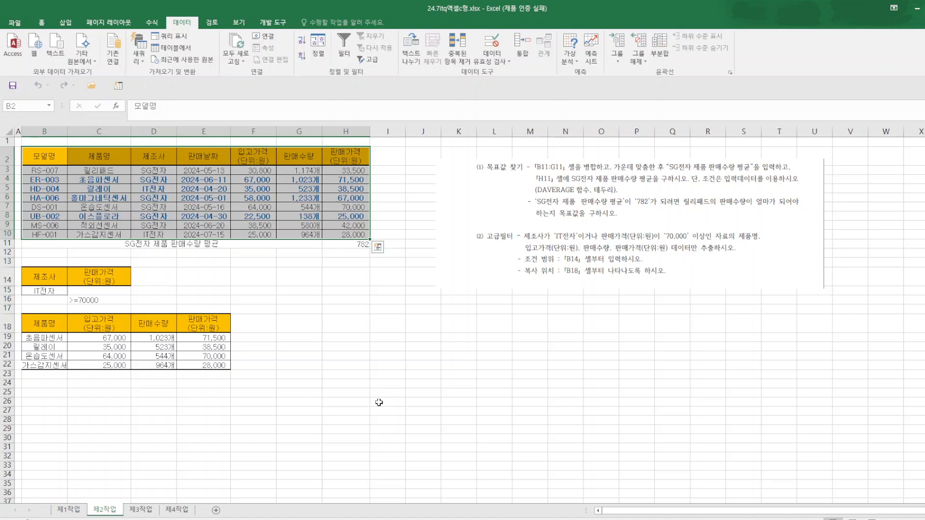
left_click(487, 366)
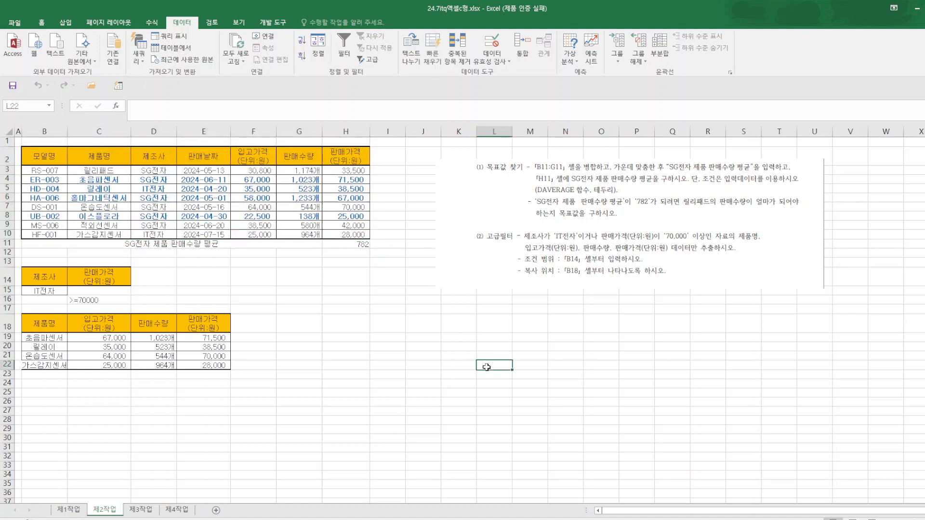
left_click(14, 92)
Copy the range B4:H12 from the 제1작업 sheet for use in the 제3작업 sheet.
left_click(141, 509)
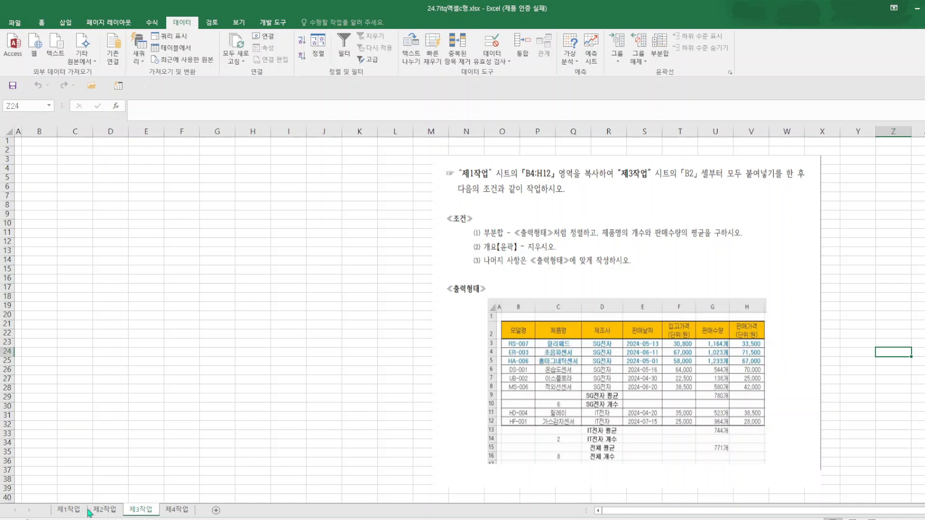
left_click(66, 511)
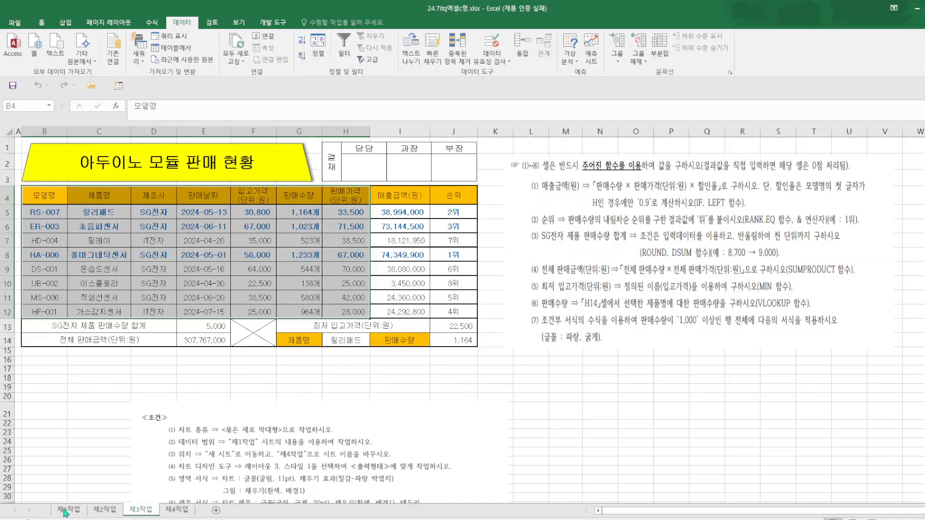
right_click(88, 195)
left_click(104, 214)
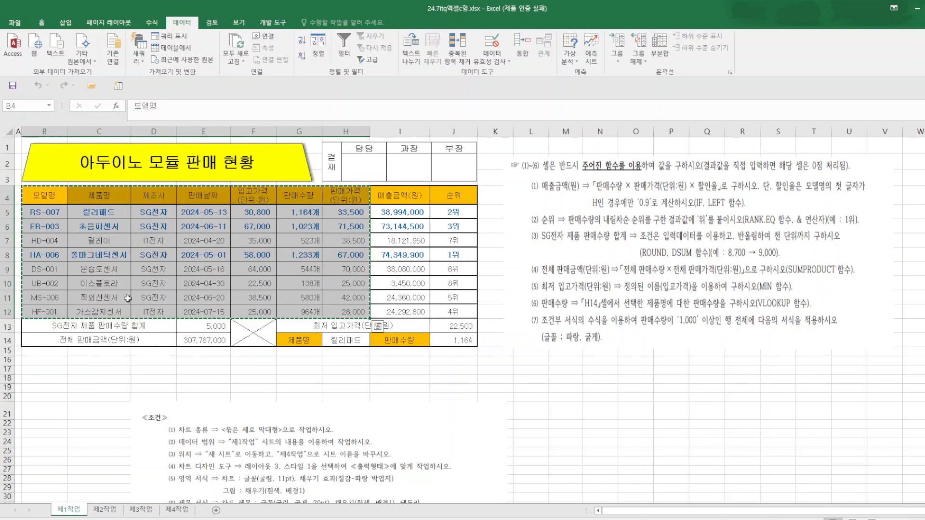
Paste only the column widths of the copied range starting at B2 of the 제3작업 sheet.
left_click(140, 510)
left_click(39, 150)
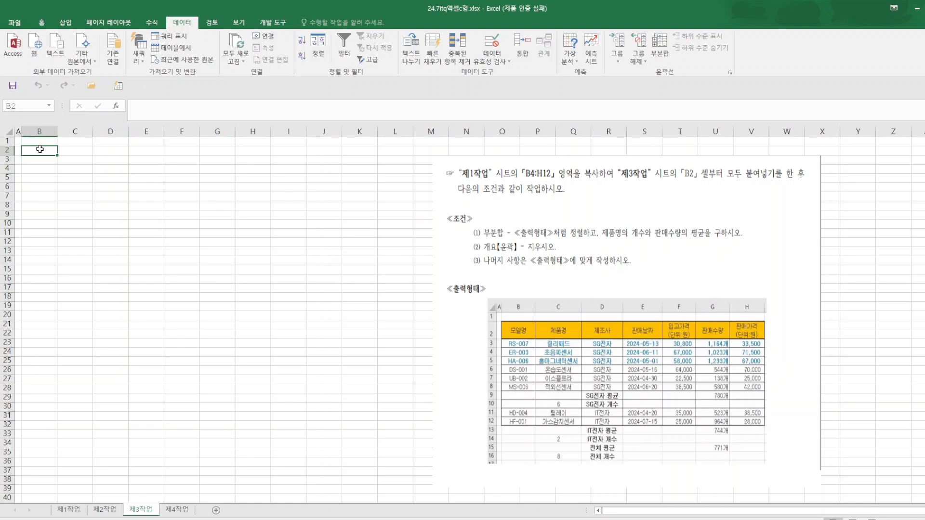
right_click(40, 150)
left_click(107, 212)
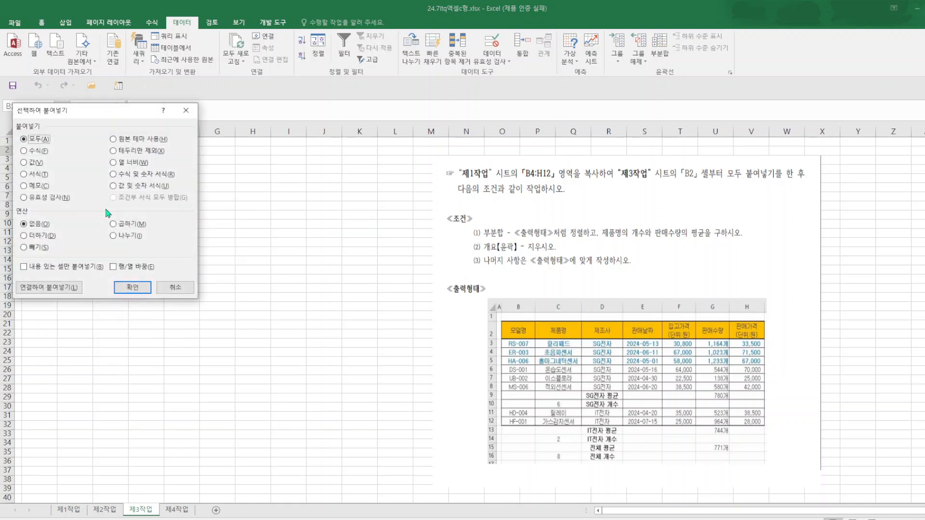
left_click(123, 164)
left_click(133, 287)
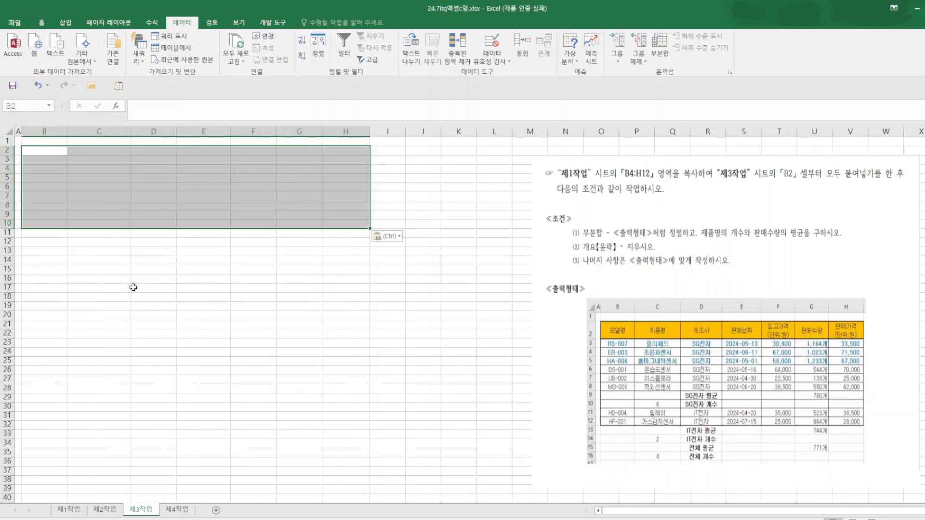
Save the workbook.
left_click(14, 23)
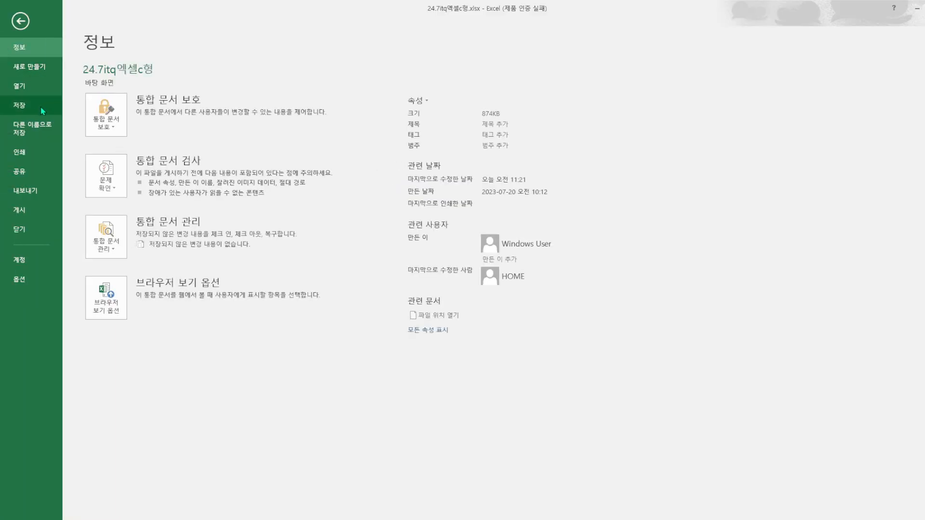
left_click(42, 111)
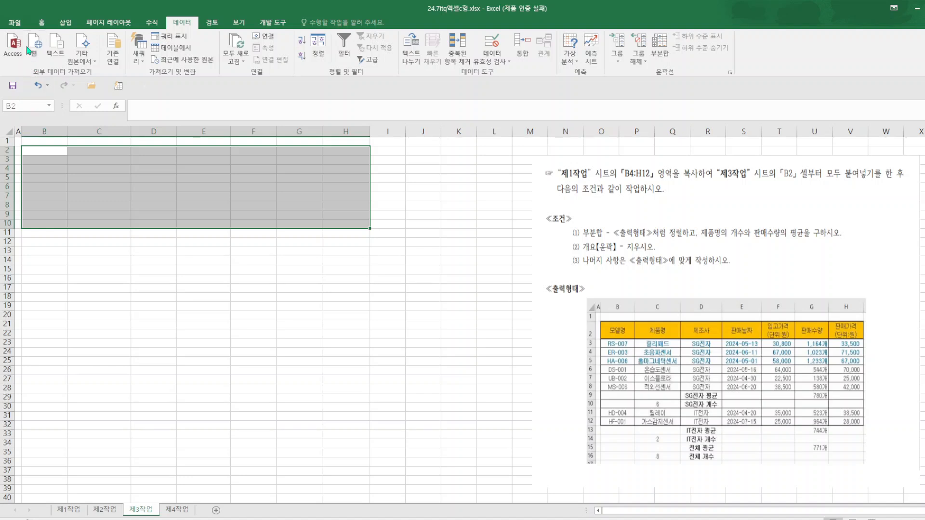
left_click(41, 22)
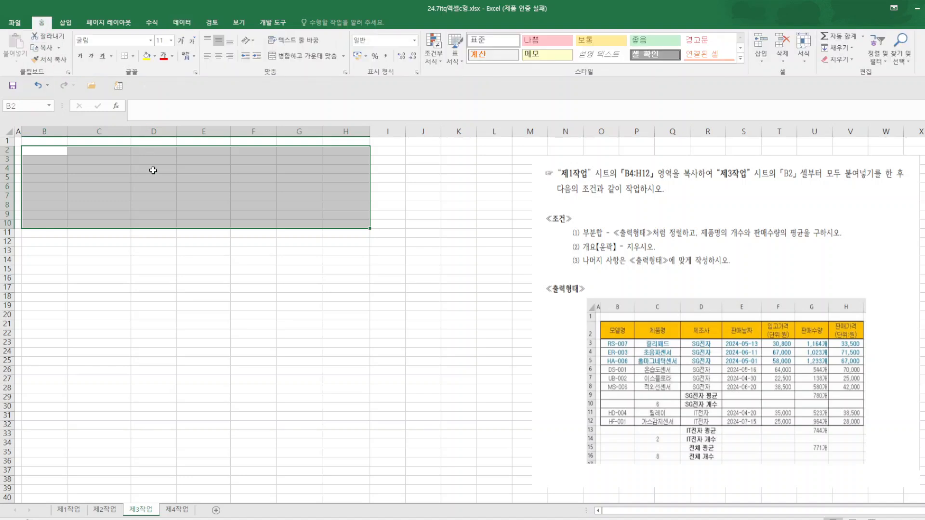
right_click(45, 153)
left_click(402, 293)
left_click(273, 371)
Copy the selected range B4:H12 on the 제1작업 sheet again.
left_click(68, 510)
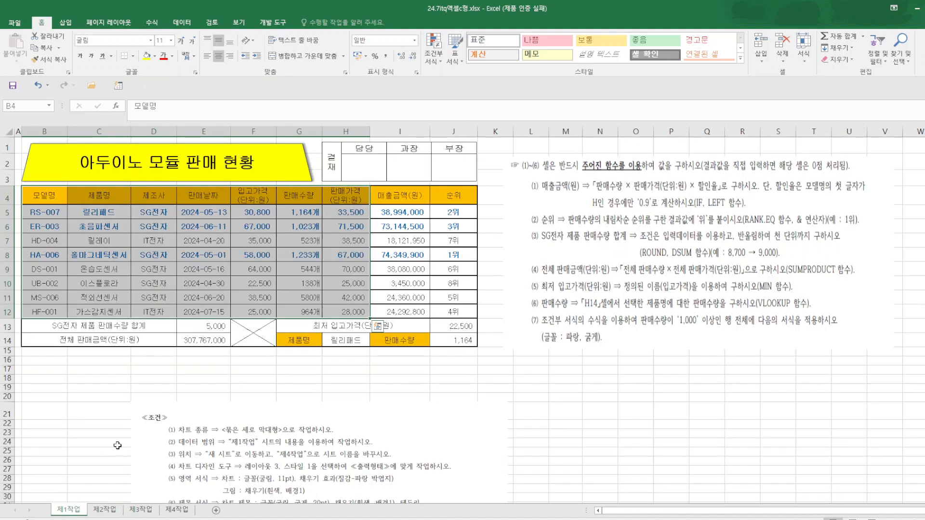
right_click(101, 199)
left_click(128, 220)
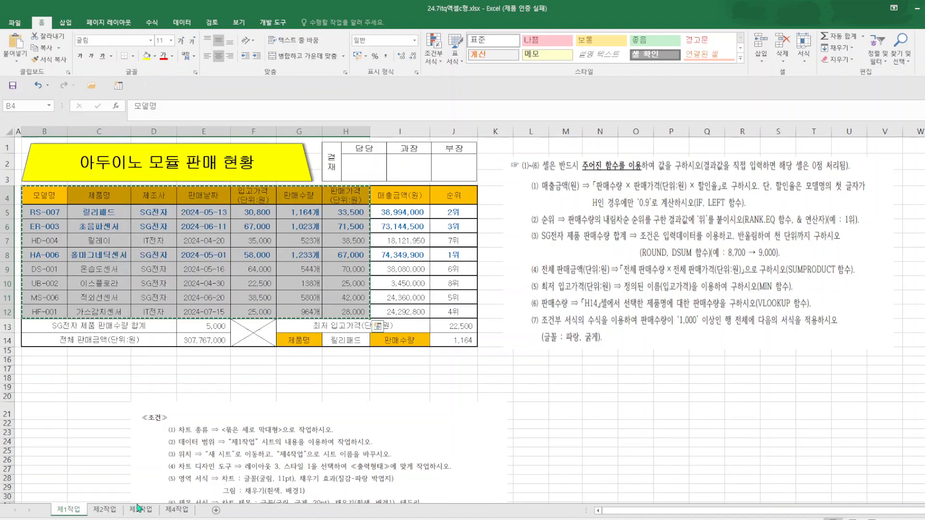
Paste the copied table, keeping its source column widths, starting at B2 of the 제3작업 sheet.
left_click(139, 510)
left_click(46, 151)
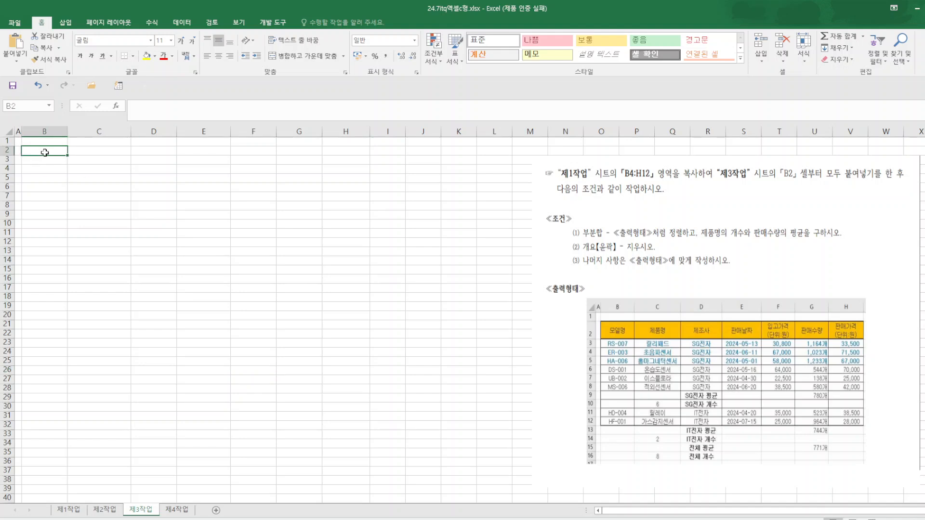
right_click(46, 150)
mouse_move(119, 216)
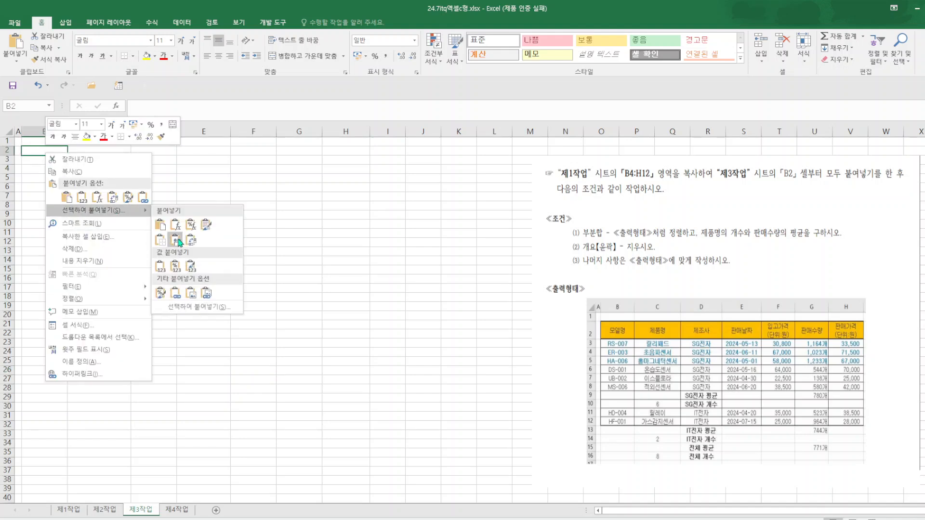
left_click(176, 240)
left_click(410, 369)
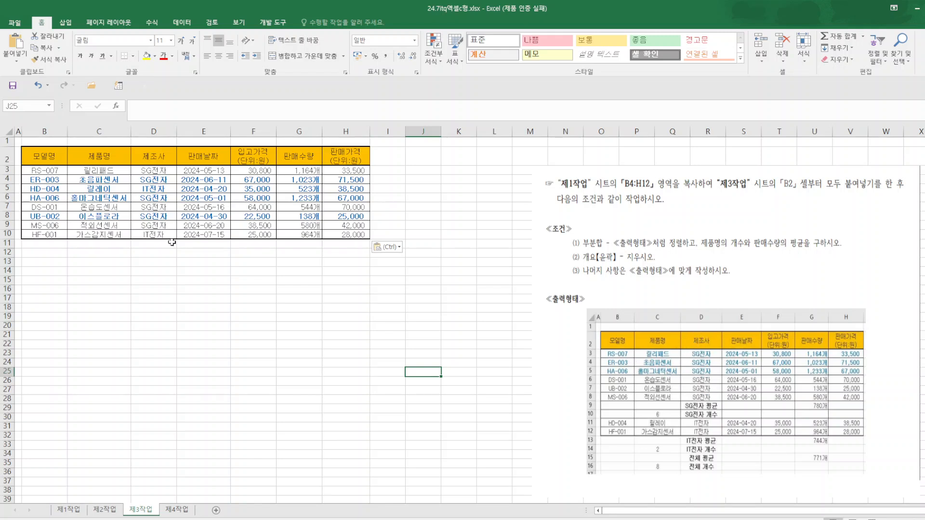
Sort the pasted table by 제조사 in descending order.
left_click(159, 155)
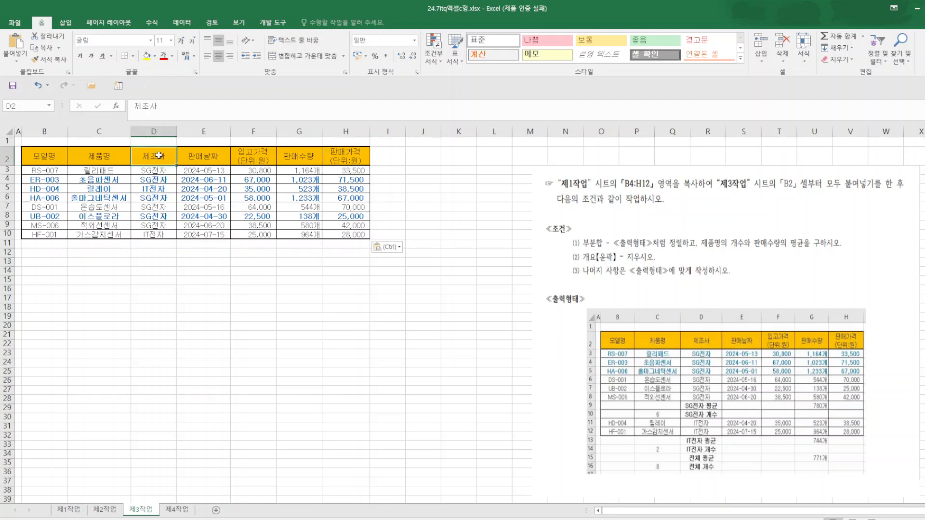
left_click(194, 24)
left_click(302, 40)
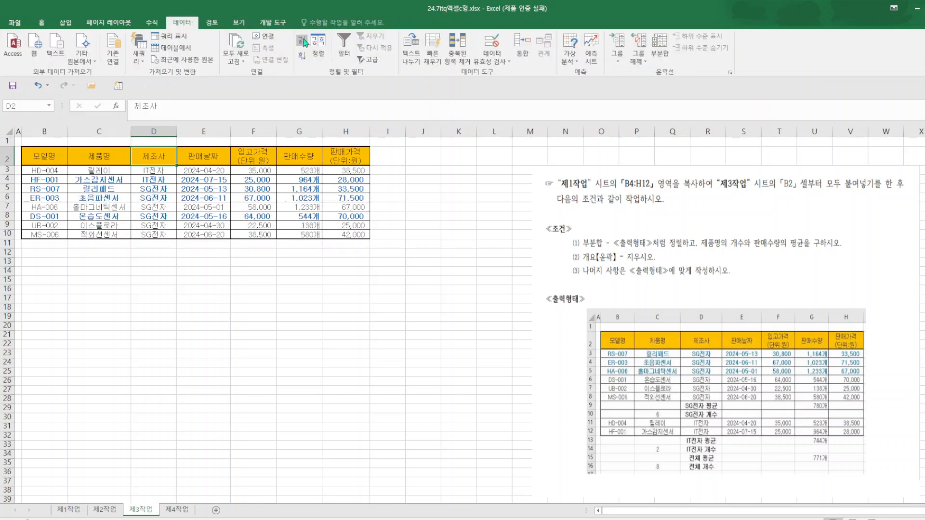
left_click(300, 56)
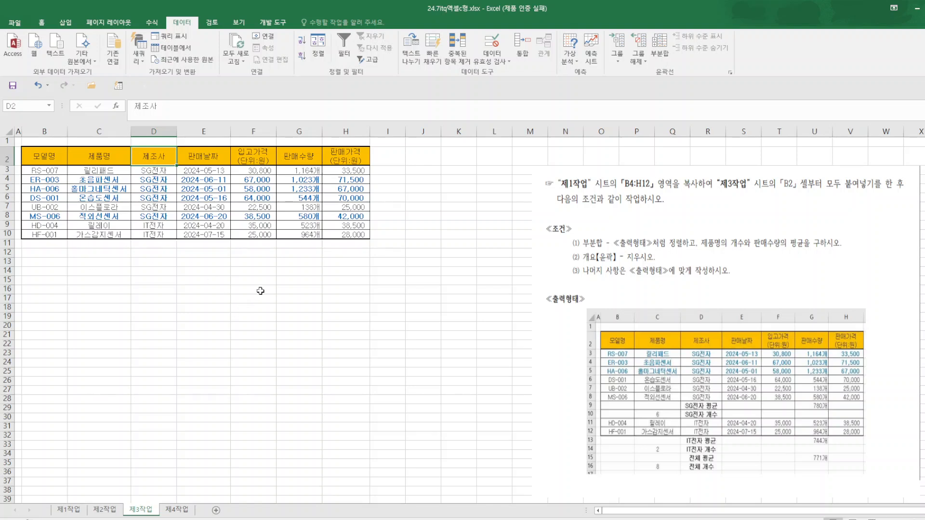
Add subtotals grouped by 제조사 that use the 개수 function on 제품명 only, leaving out 판매가격.
left_click(661, 49)
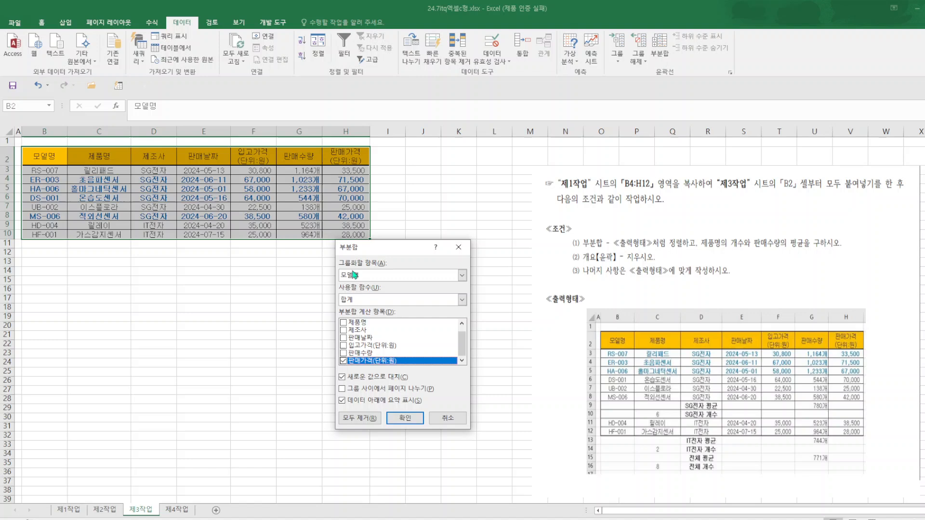
left_click(462, 275)
left_click(378, 300)
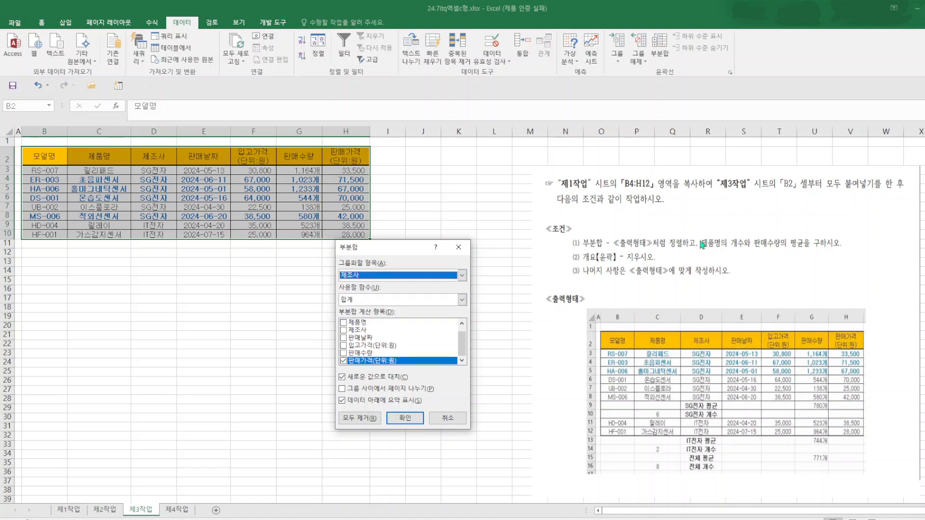
left_click(462, 300)
left_click(350, 318)
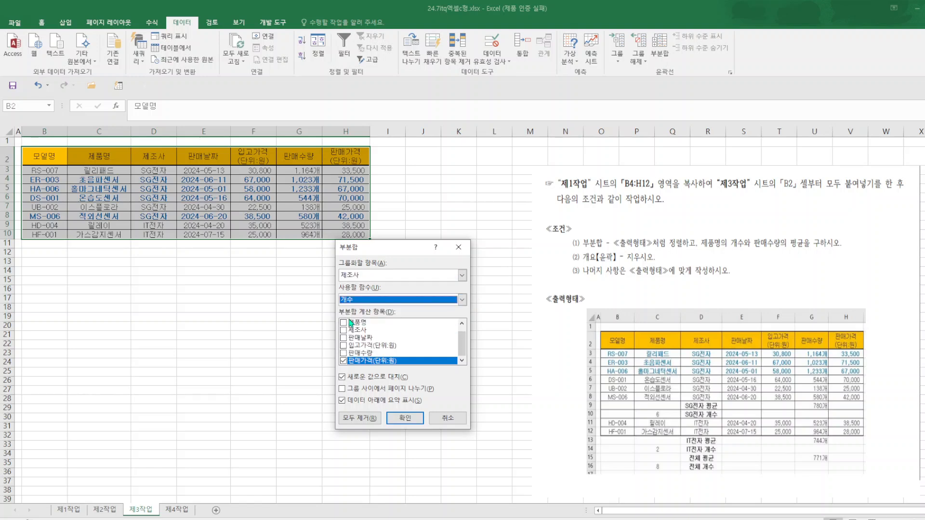
left_click(344, 323)
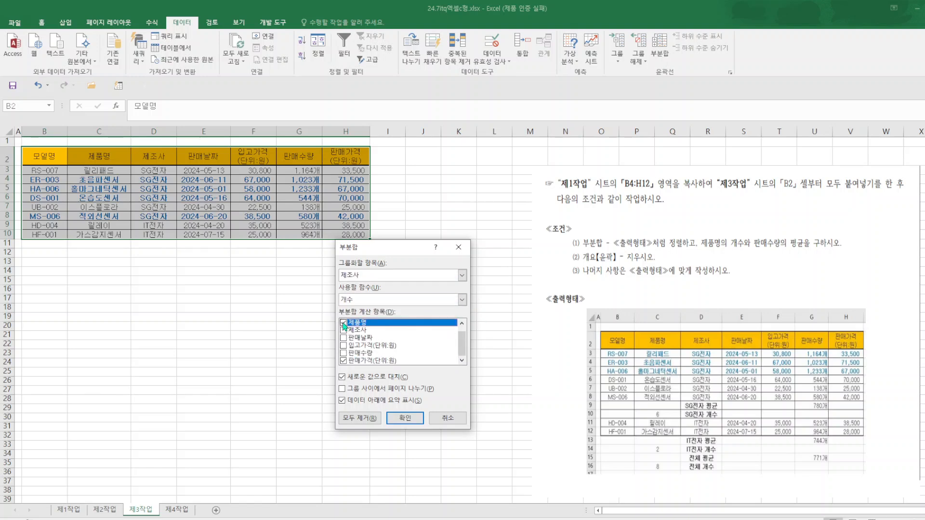
left_click(350, 362)
left_click(405, 419)
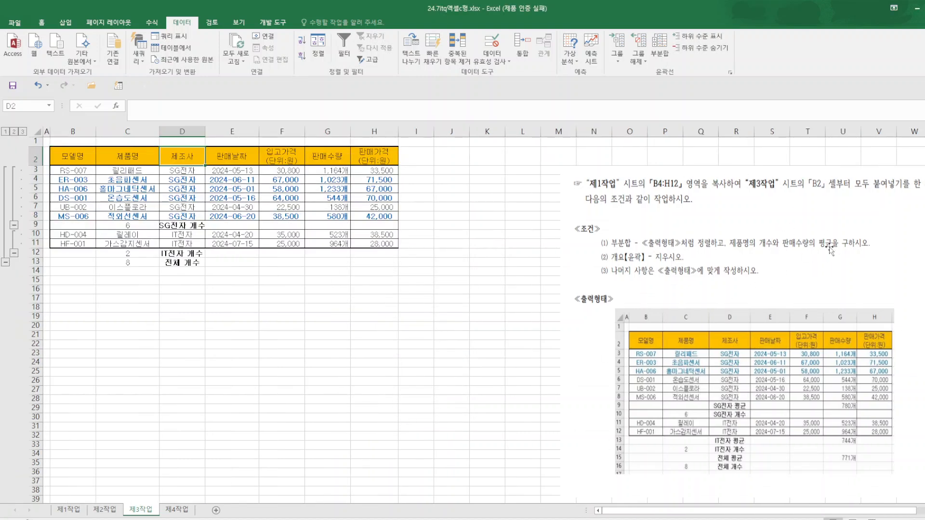
Add a second subtotal grouped by 제조사 with the 평균 of 판매수량, without replacing the existing subtotals.
left_click(660, 49)
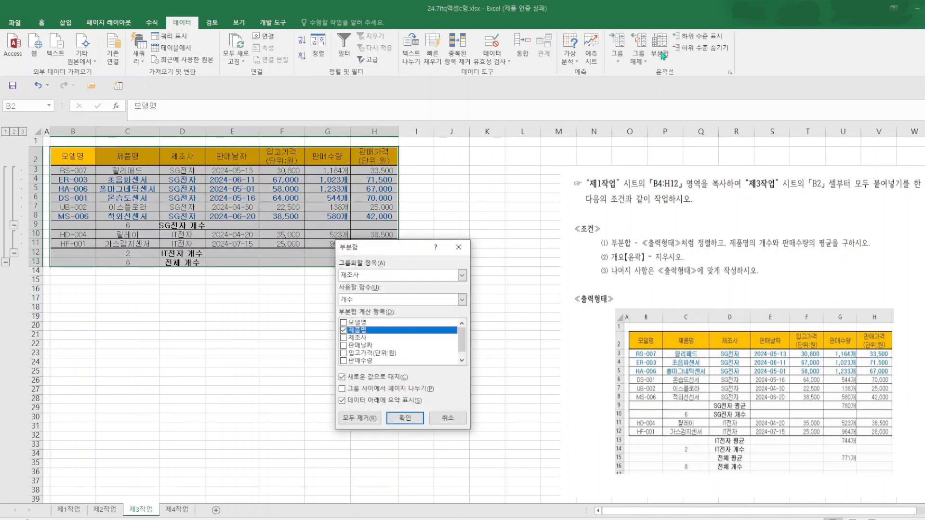
left_click(463, 300)
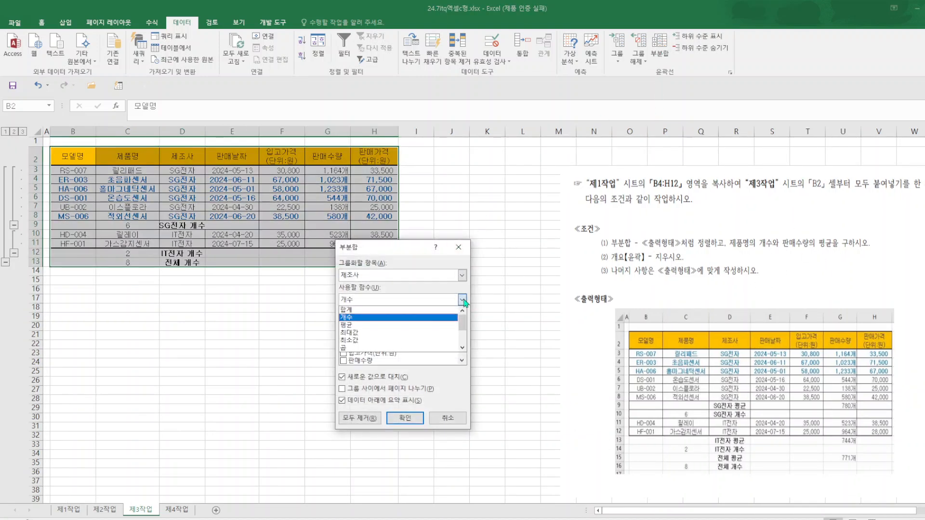
left_click(375, 330)
left_click(344, 333)
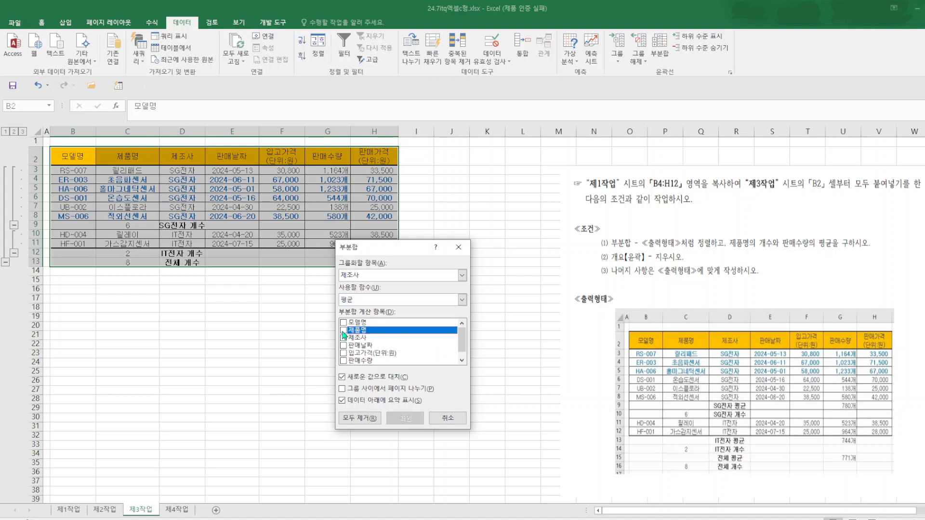
left_click(343, 361)
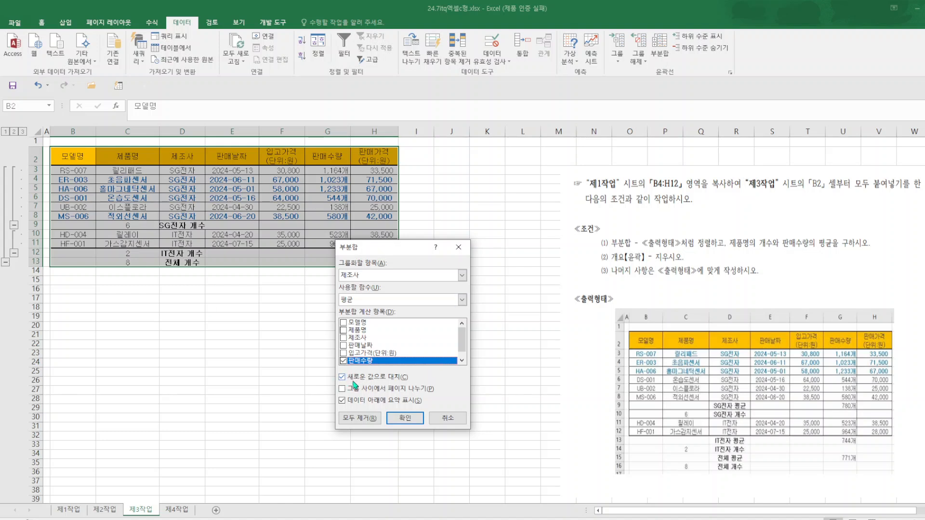
left_click(342, 378)
left_click(405, 418)
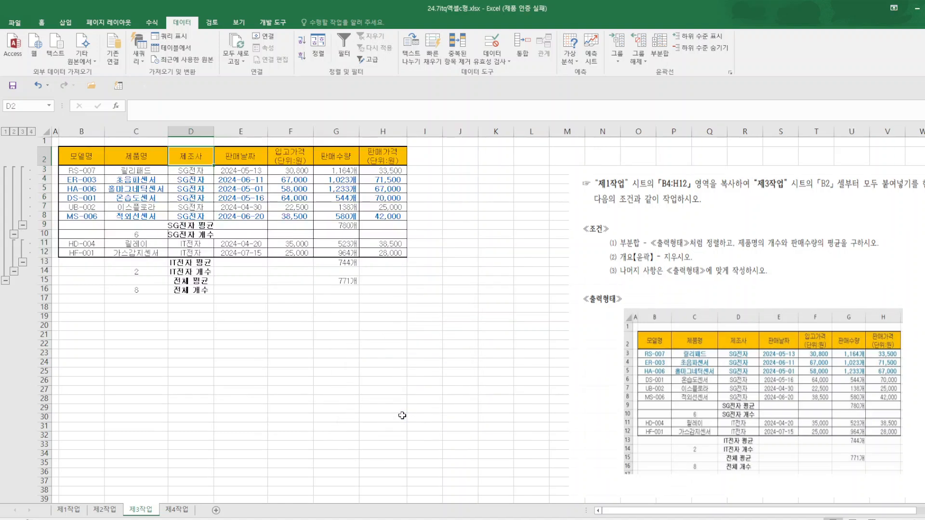
Autofit the width of column D and move the instructions picture slightly up and to the left.
double_click(214, 127)
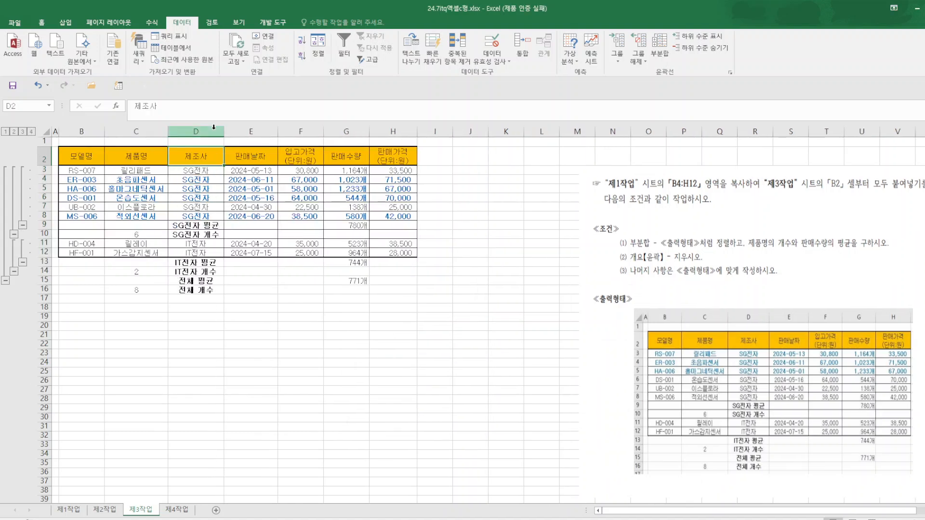
left_click_drag(735, 370, 717, 341)
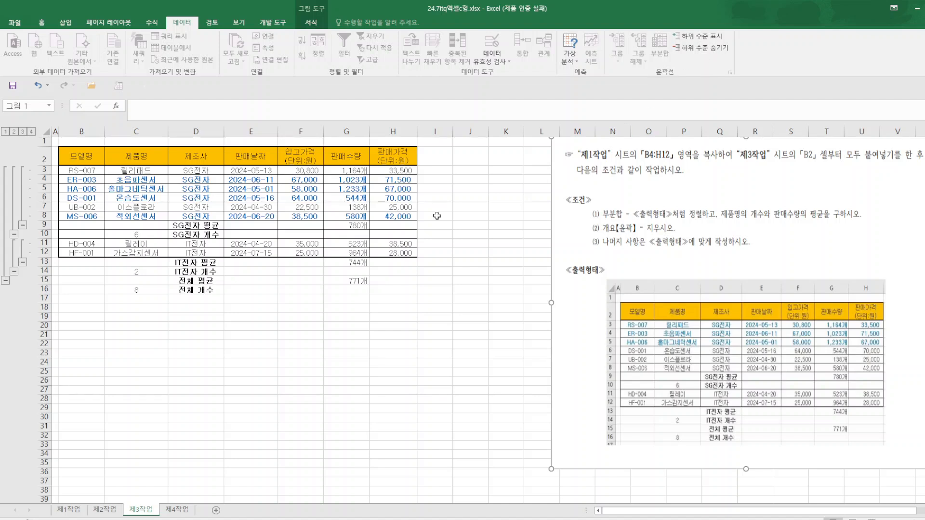
Clear the outline from the subtotaled table.
left_click(393, 179)
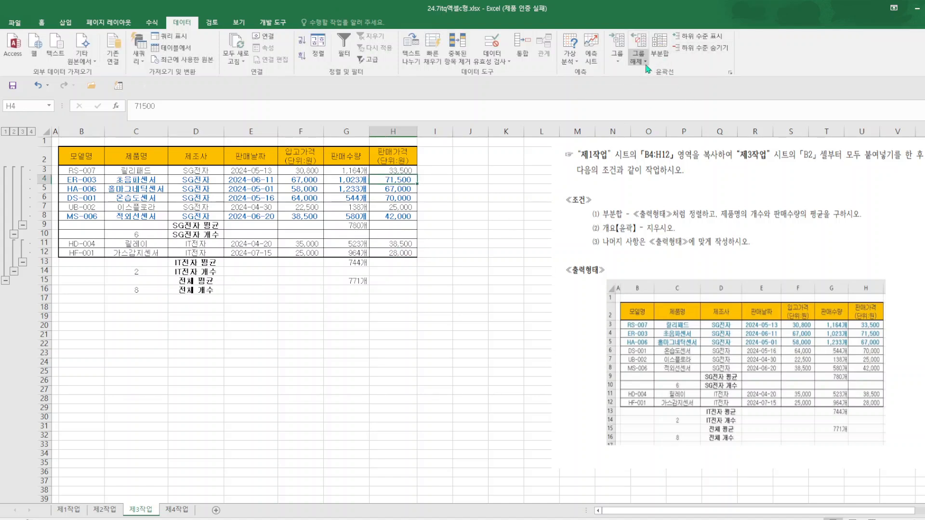
left_click(646, 63)
left_click(657, 88)
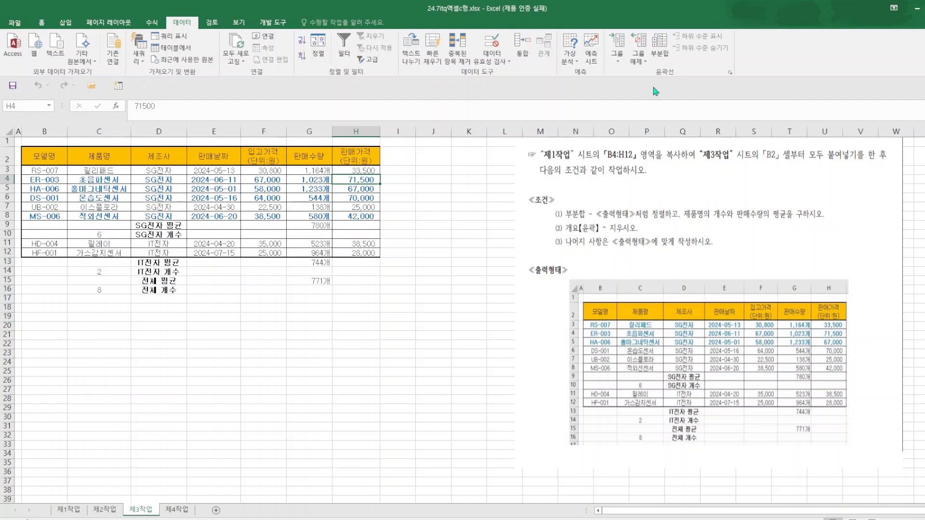
left_click(311, 343)
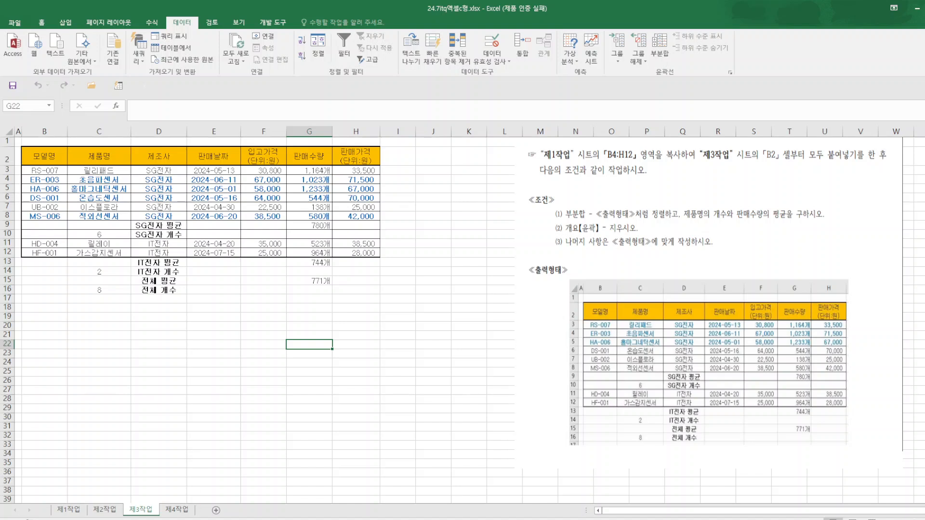
Insert a 2-D clustered column chart from C4:C12 and G4:H12 of the 제1작업 sheet.
key("ctrl+Page_Down")
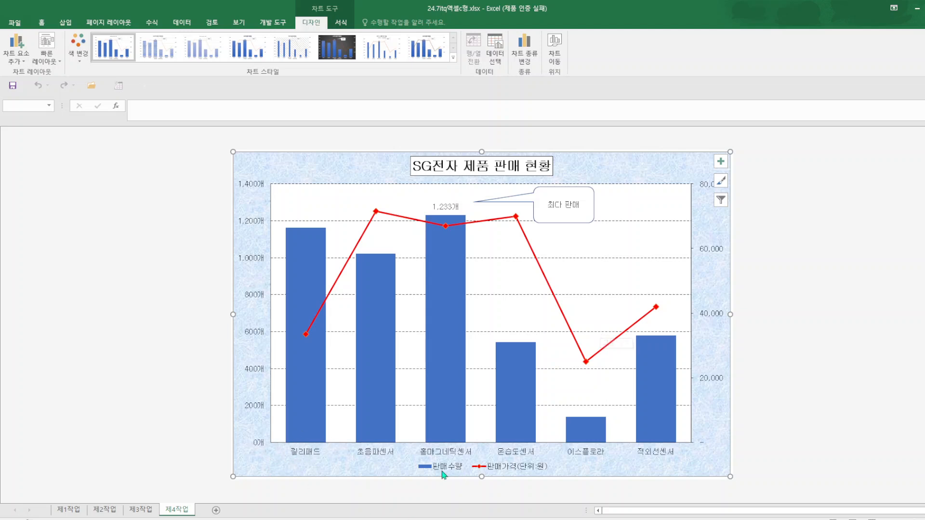
left_click(70, 510)
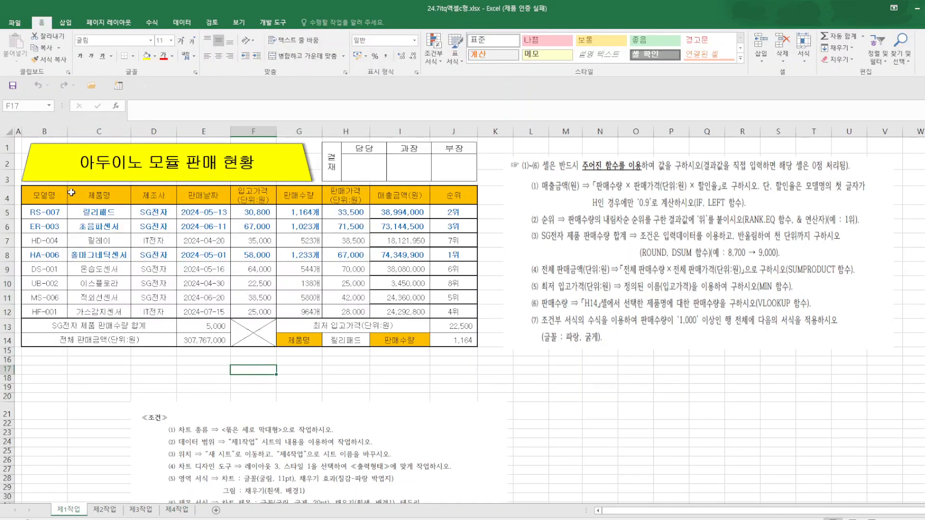
left_click_drag(71, 193, 99, 311)
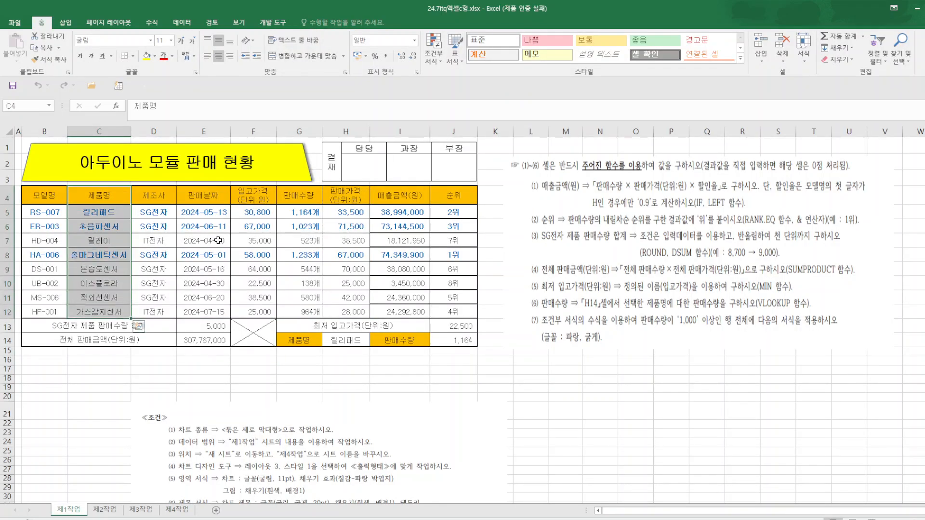
left_click_drag(295, 194, 307, 312)
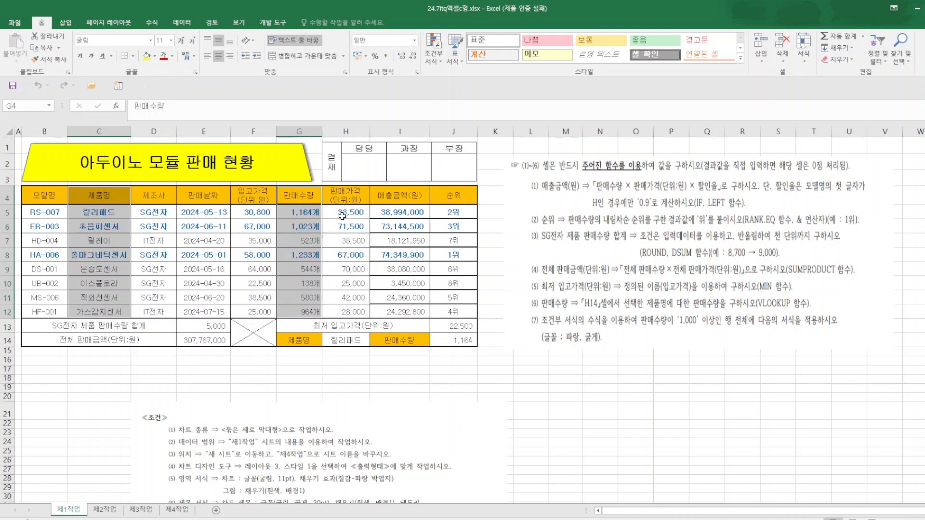
left_click_drag(344, 192, 345, 308)
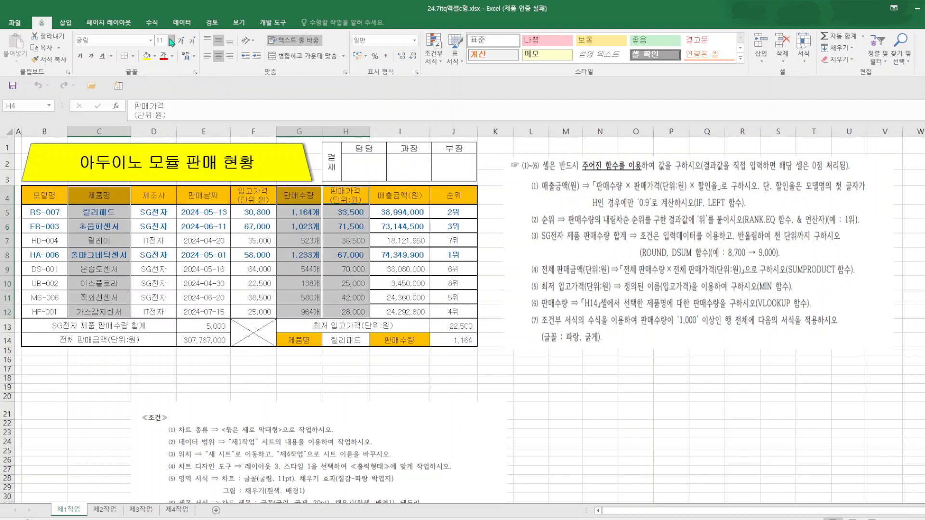
left_click(66, 23)
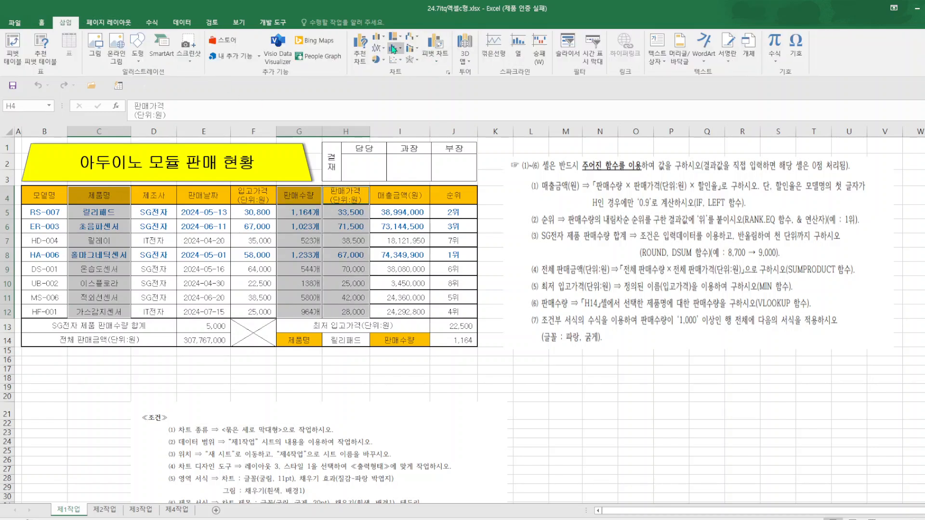
left_click(375, 42)
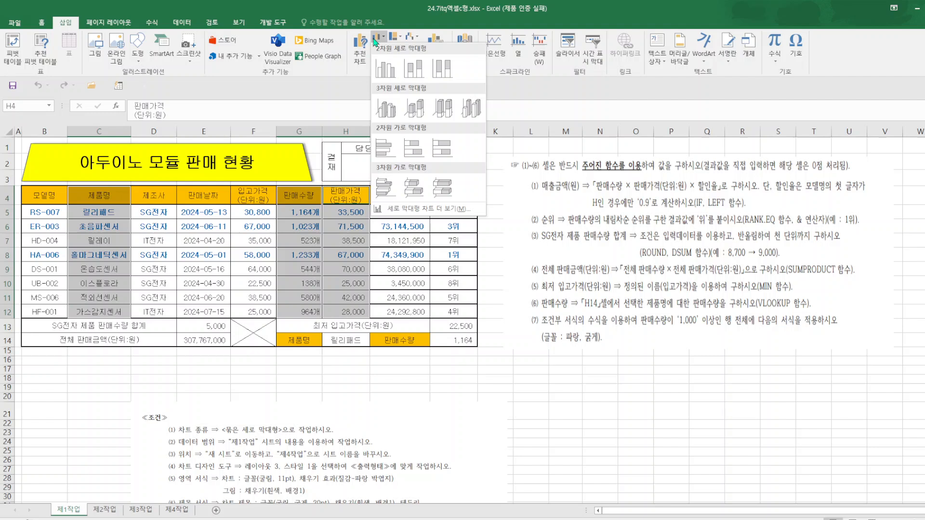
left_click(389, 69)
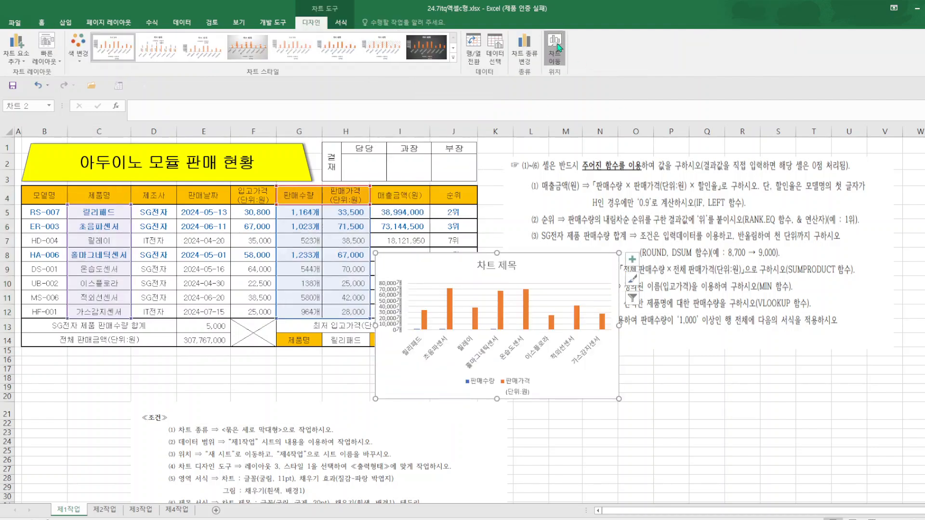
Move the chart to its own new sheet named 제4작업1 and place that sheet after 제4작업.
left_click(555, 50)
left_click(351, 324)
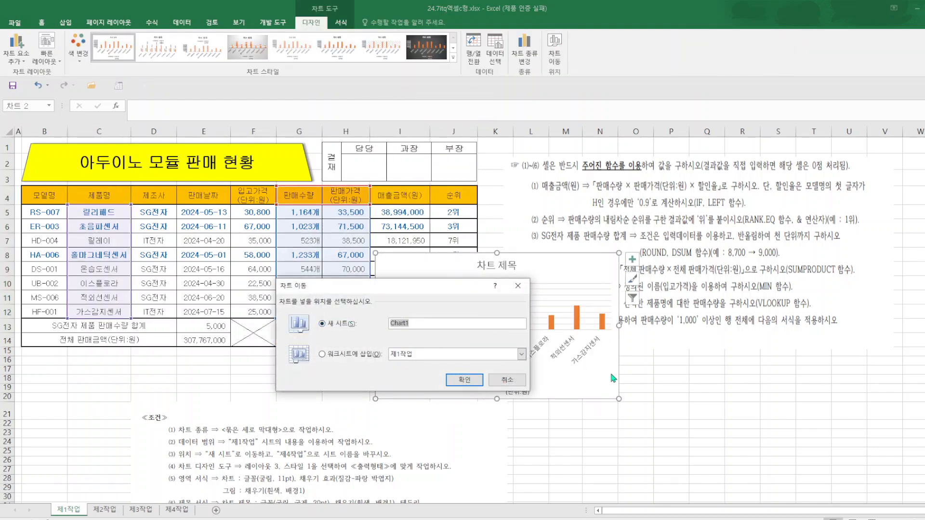
type("W")
type("4작업1")
left_click(465, 381)
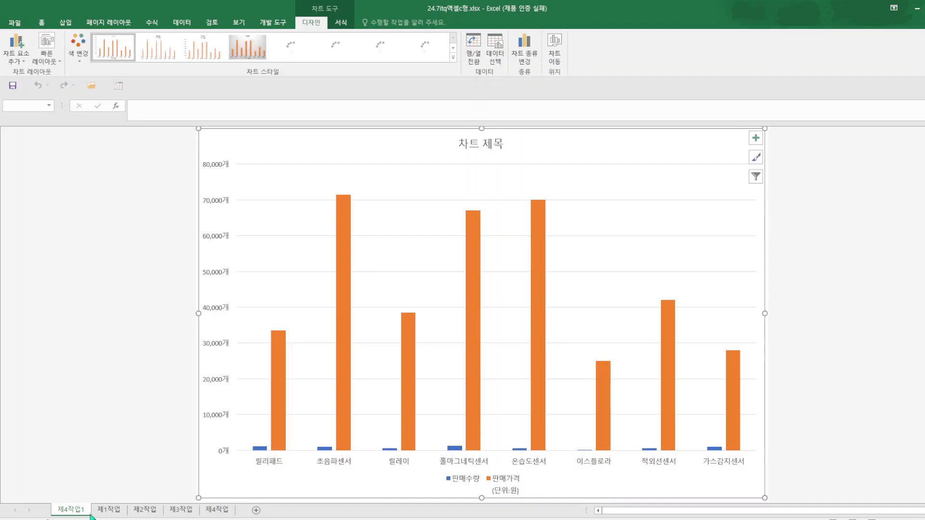
left_click_drag(79, 513, 255, 515)
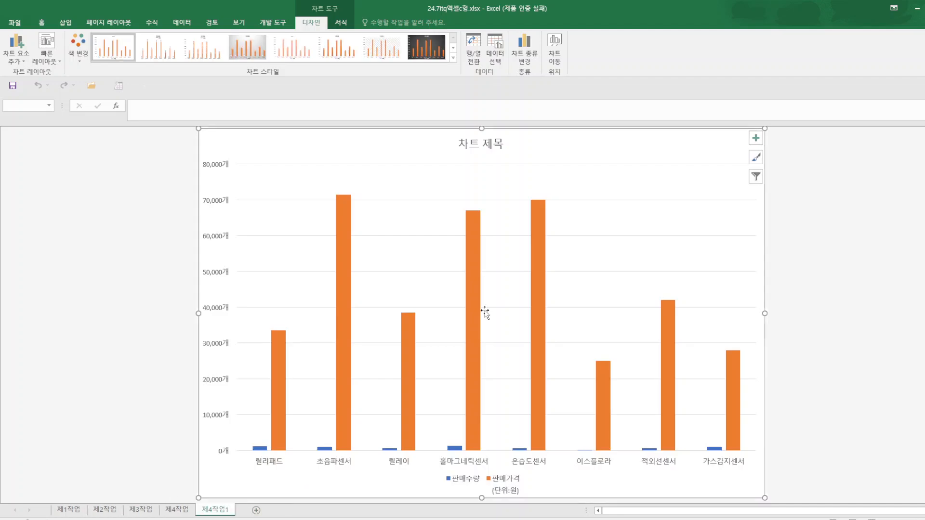
Apply quick layout 3 to the chart and set its font to 굴림, 11 pt.
left_click(50, 61)
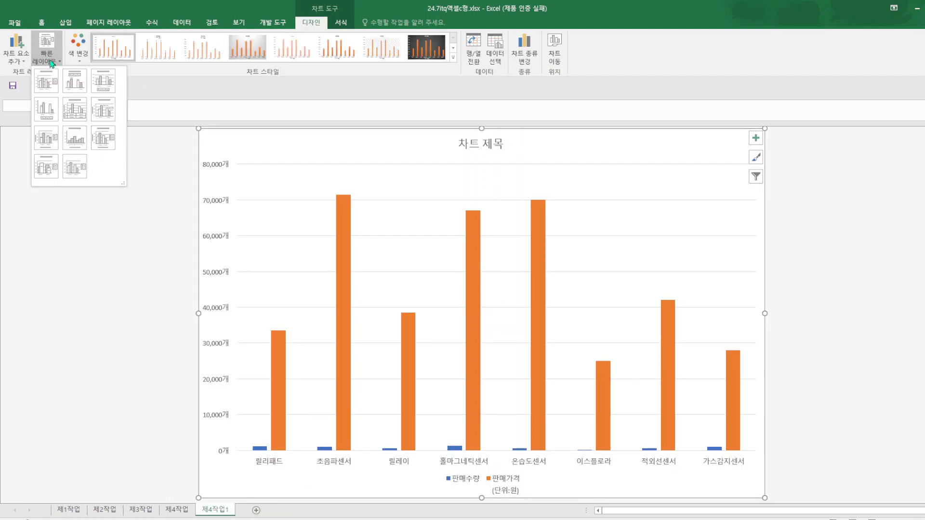
left_click(105, 83)
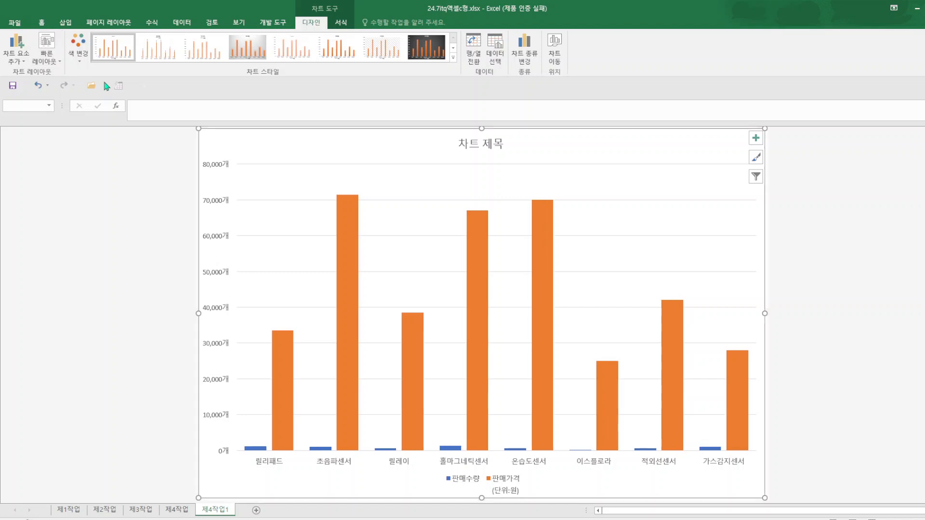
left_click(42, 23)
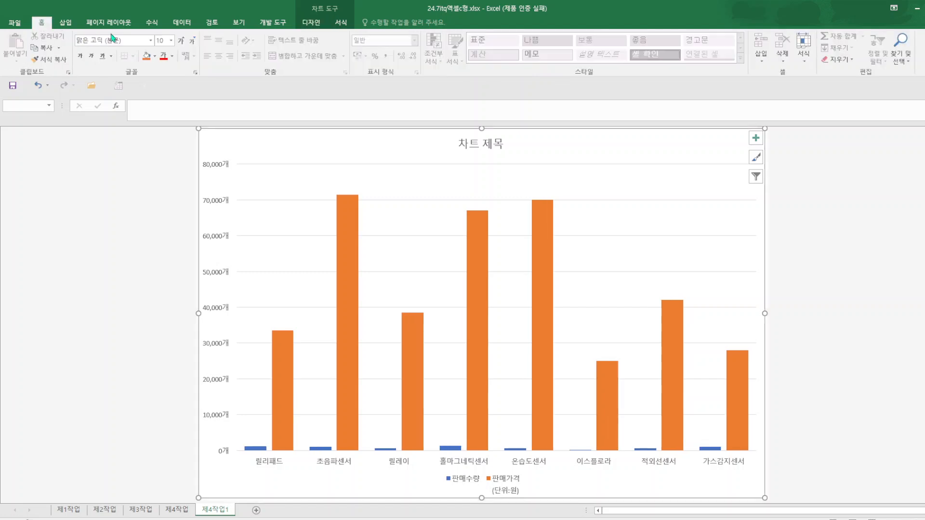
left_click(129, 42)
type("굴림")
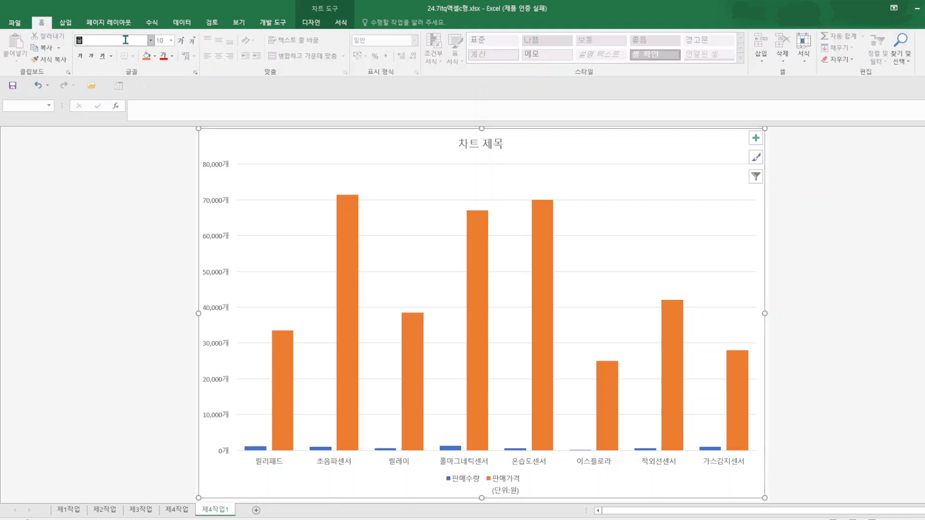
key("Return")
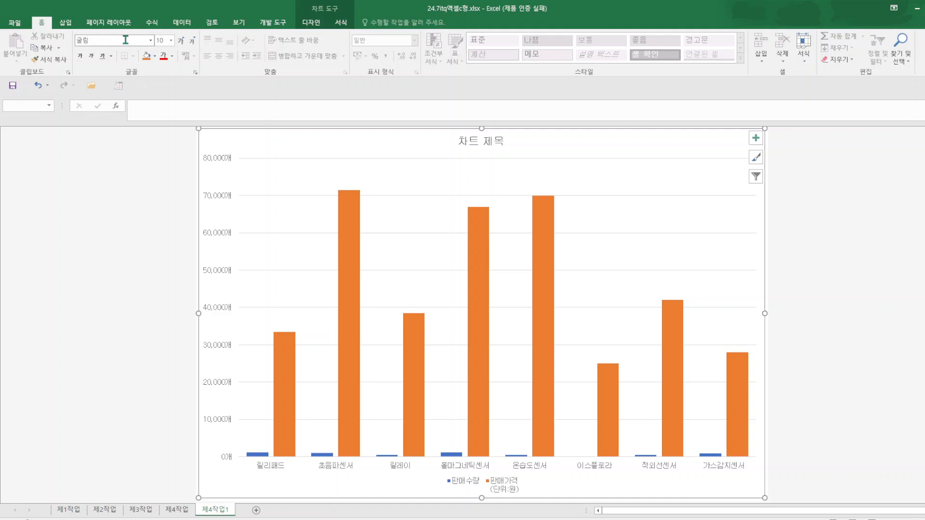
left_click(171, 41)
left_click(171, 91)
Replace the chart title with "SG전자 제품 판매 현황".
left_click(475, 144)
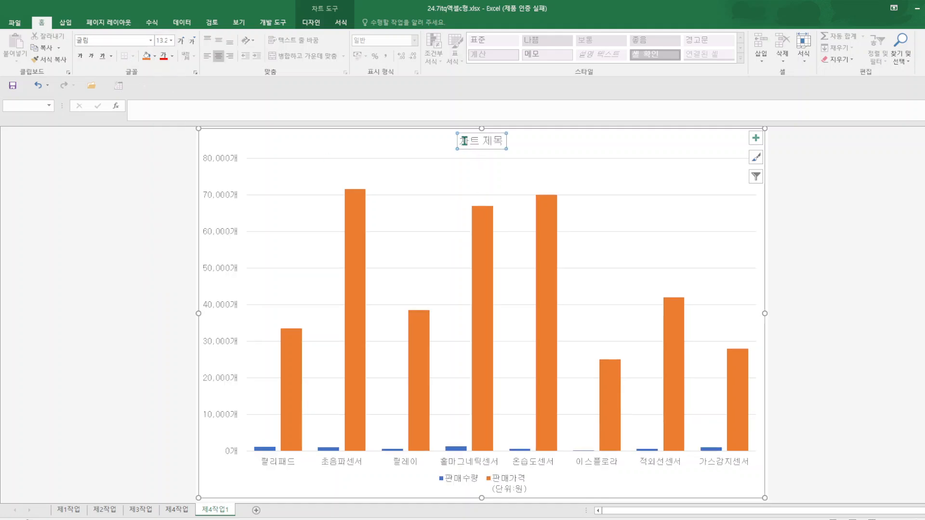
left_click_drag(464, 141, 544, 150)
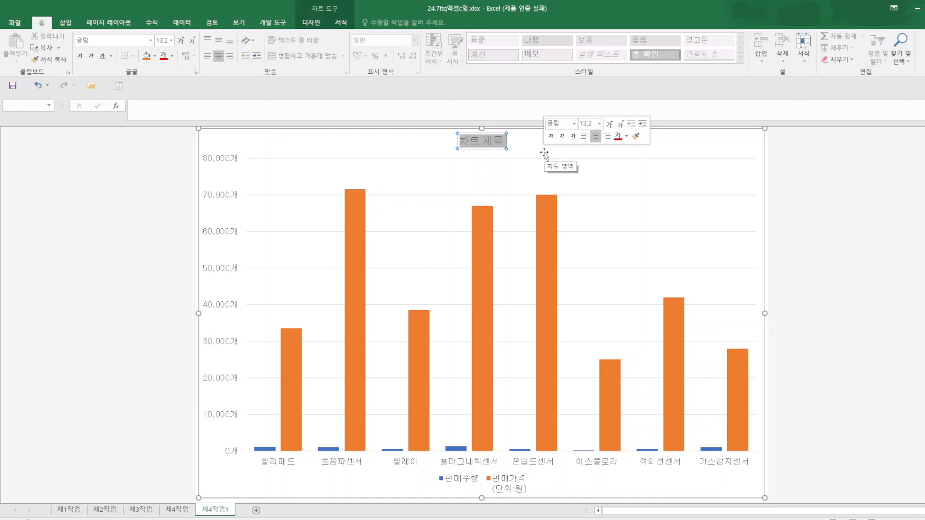
type("SGㅈ")
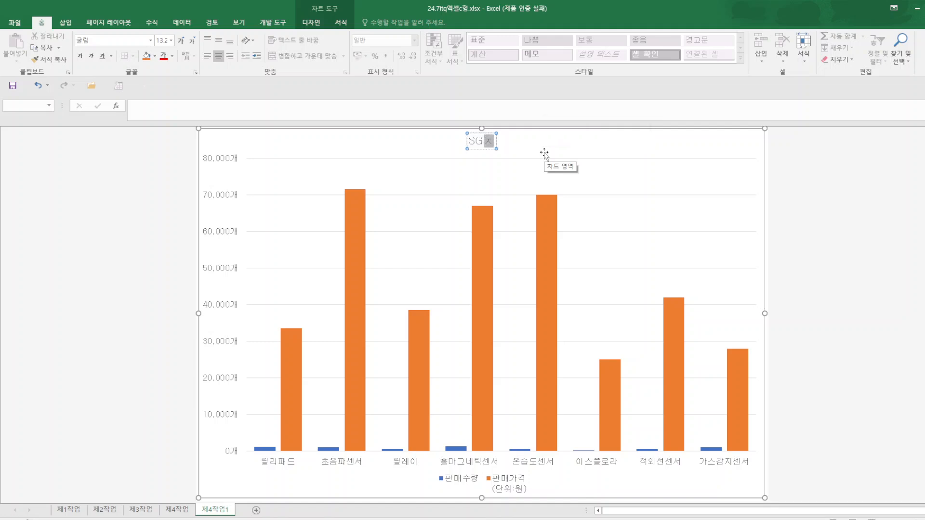
type("전자 제품 ㅍ")
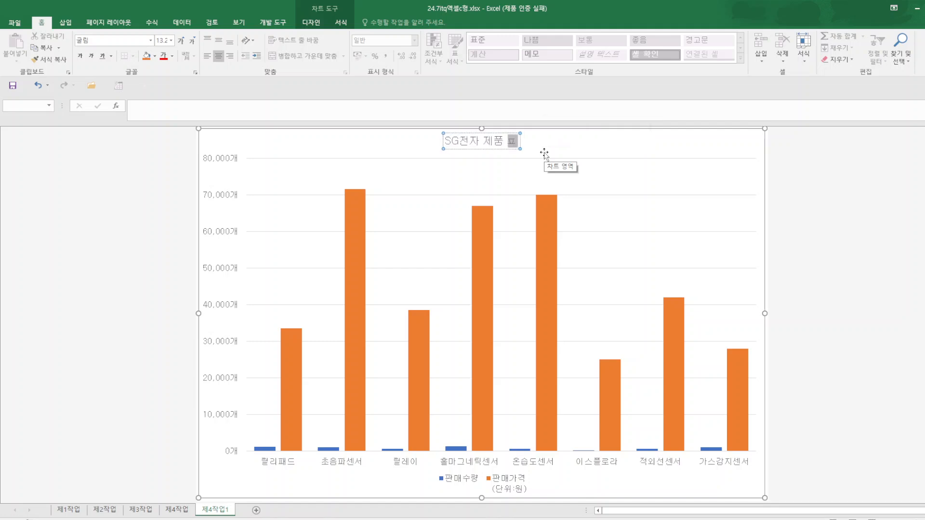
type("판ㅁ")
type("현")
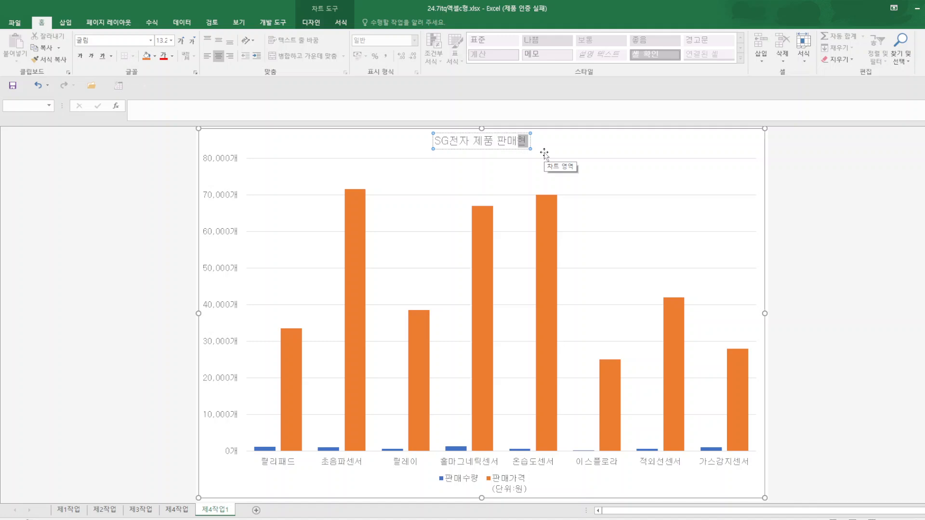
key("BackSpace")
type("현호")
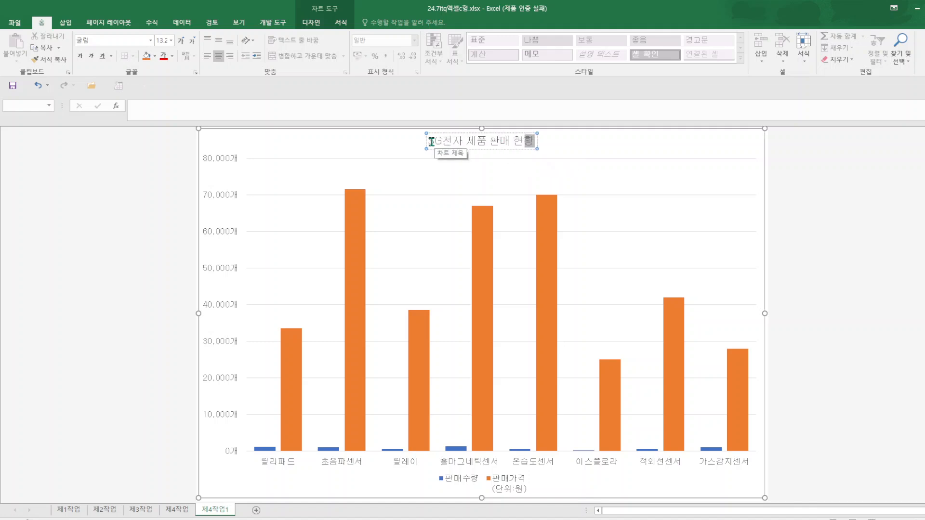
Set the chart title text to 20 pt bold.
left_click_drag(428, 141, 491, 140)
left_click_drag(567, 157, 572, 154)
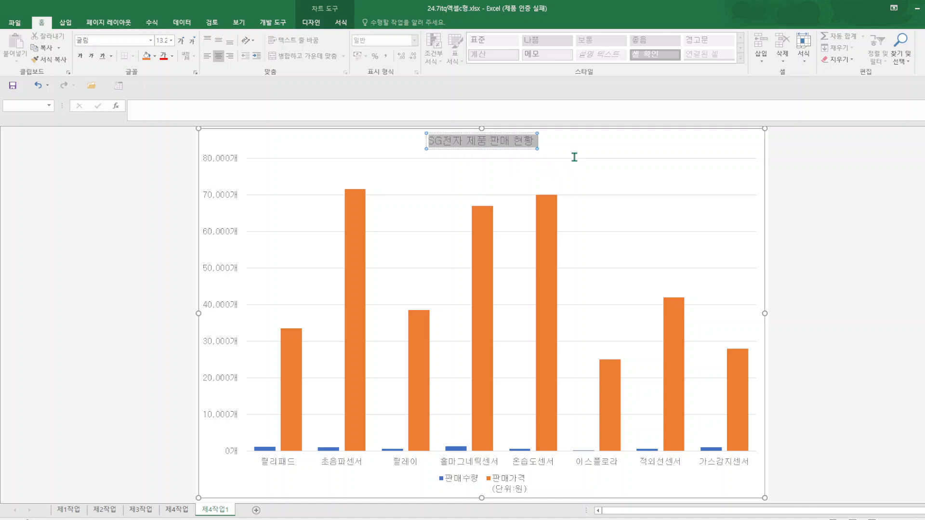
left_click(172, 41)
left_click(162, 137)
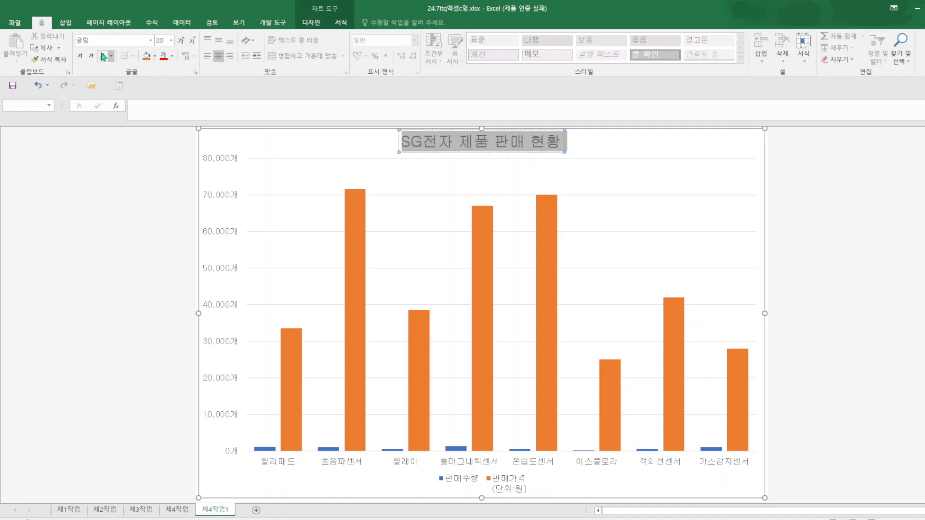
left_click(85, 58)
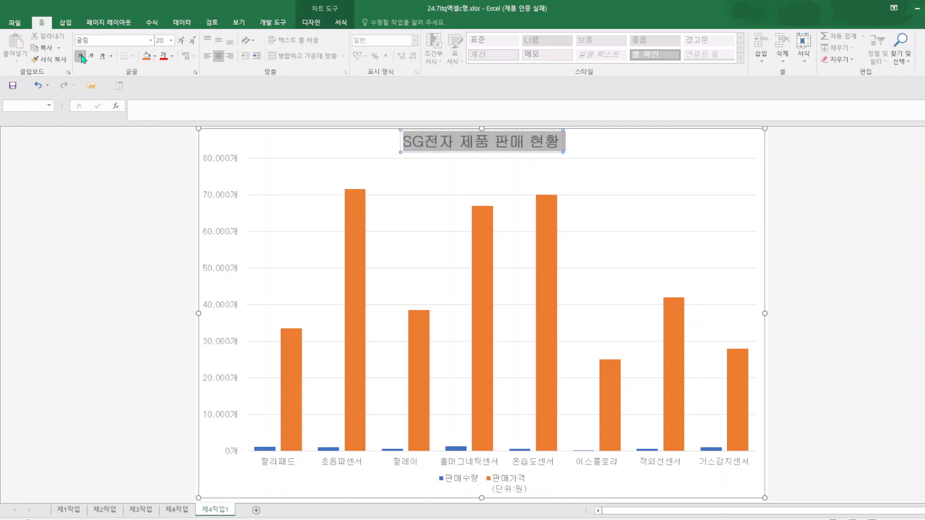
Fill the chart area with the 파랑 박엽지 texture and the plot area with white.
right_click(680, 482)
left_click(701, 500)
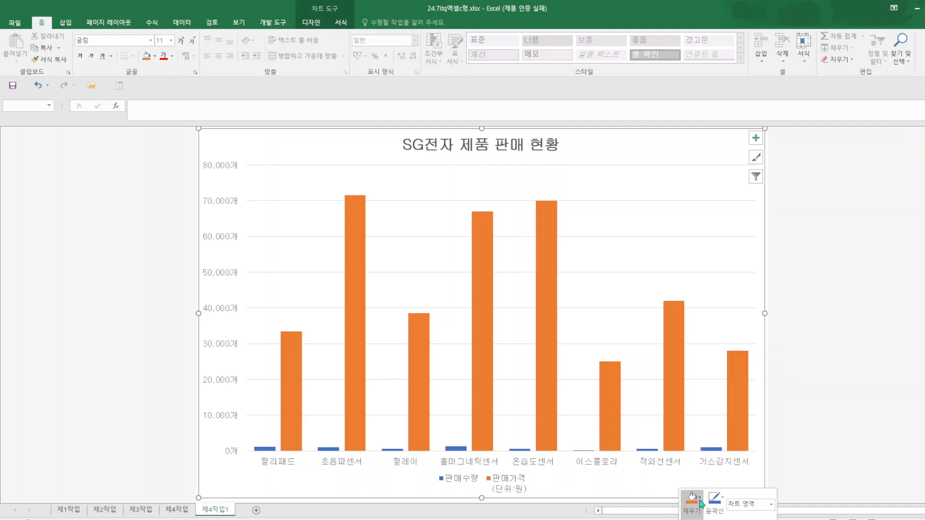
mouse_move(723, 482)
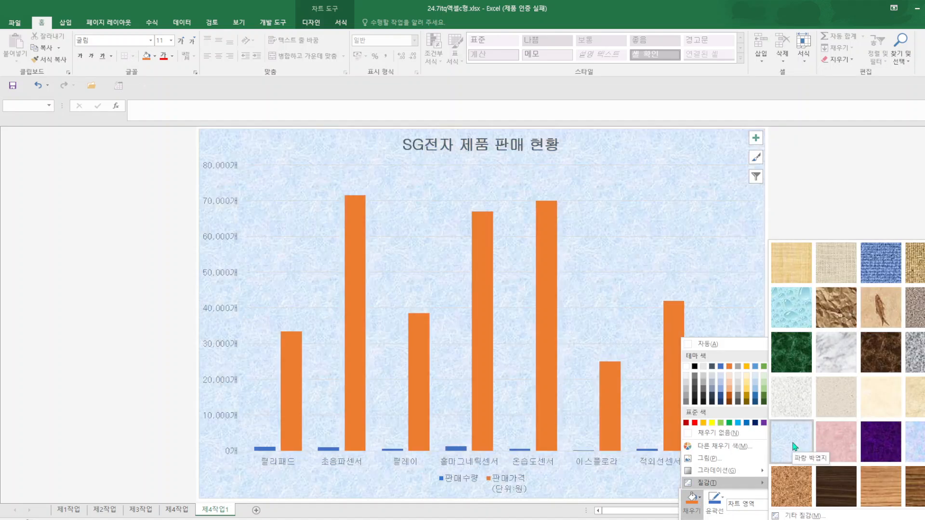
left_click(794, 447)
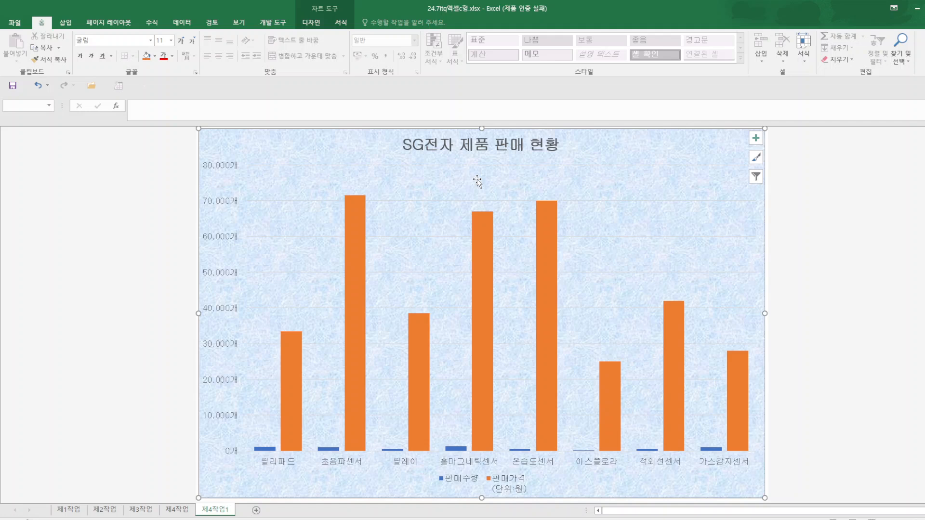
right_click(478, 178)
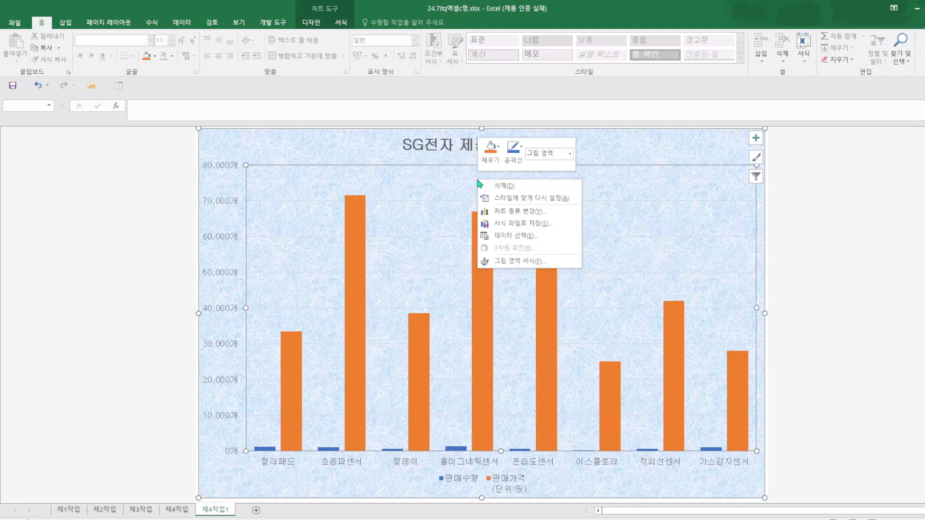
left_click(500, 150)
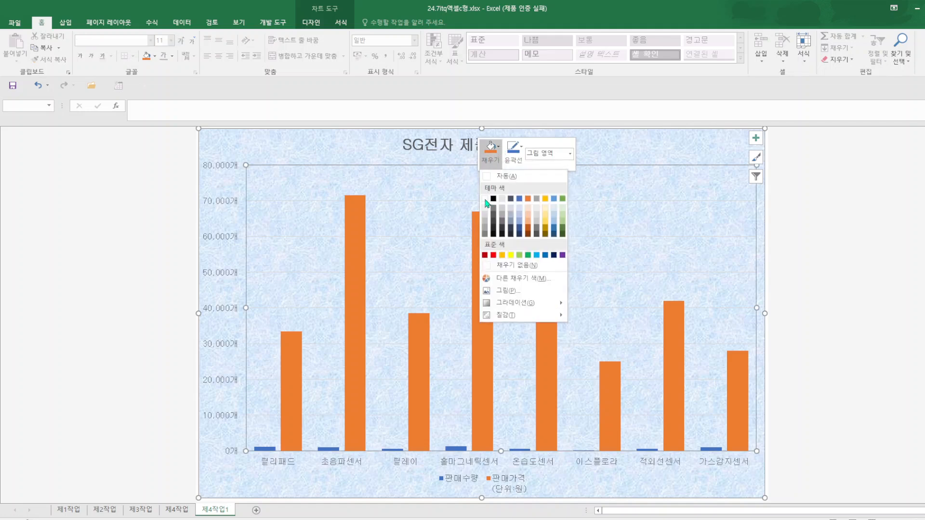
left_click(485, 200)
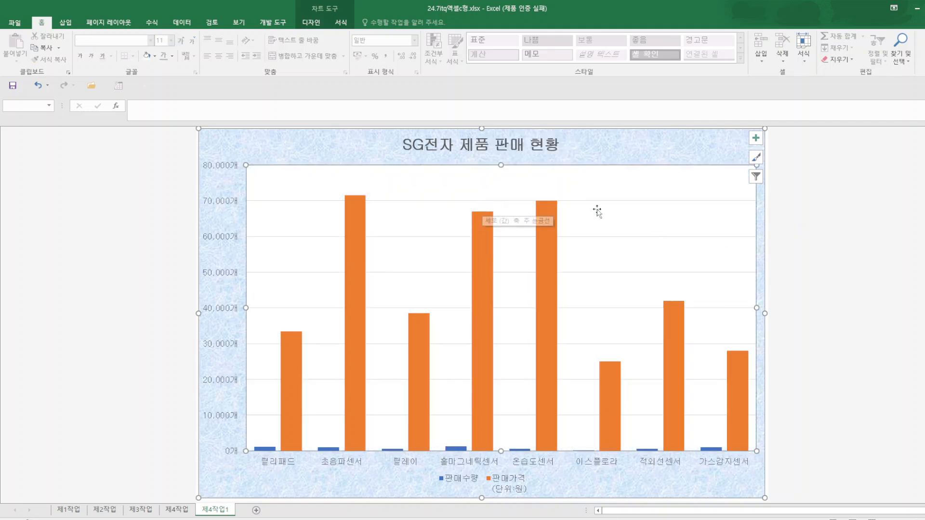
Format the vertical axis major gridlines as black dashed lines.
right_click(656, 200)
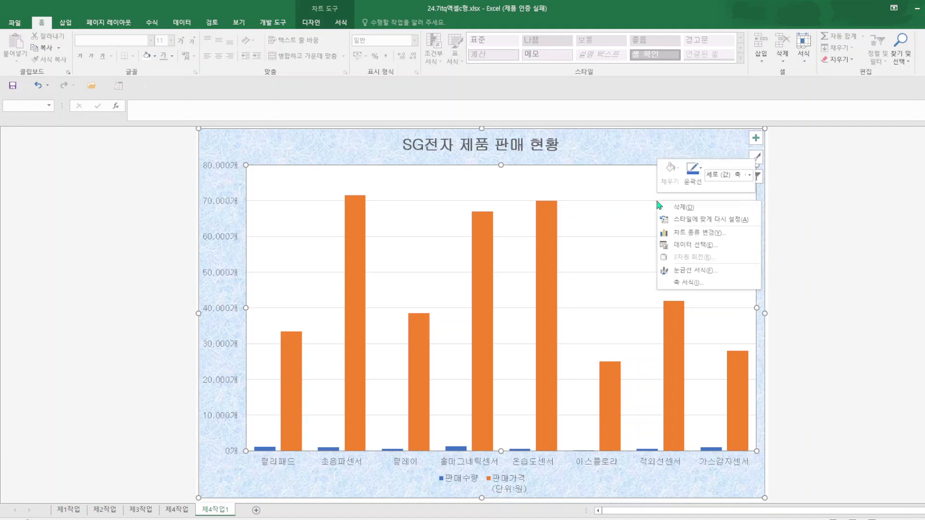
left_click(694, 270)
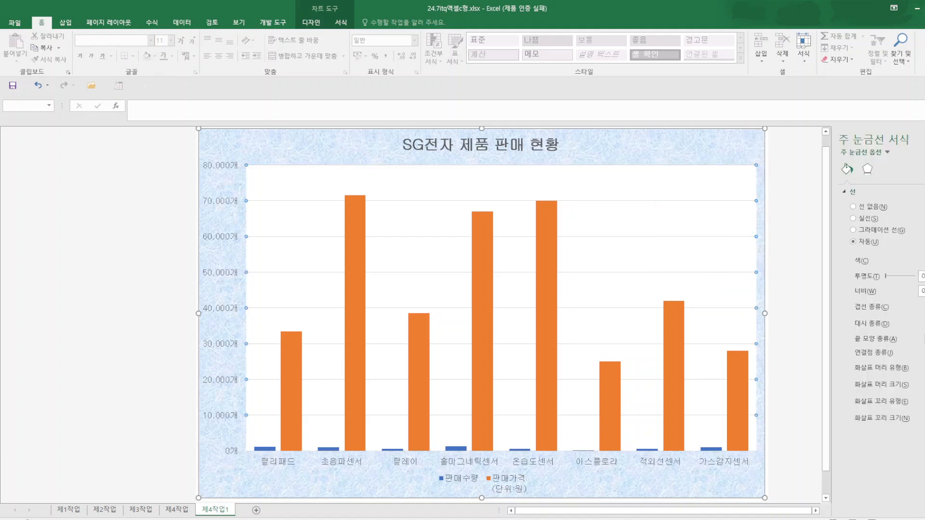
left_click(924, 261)
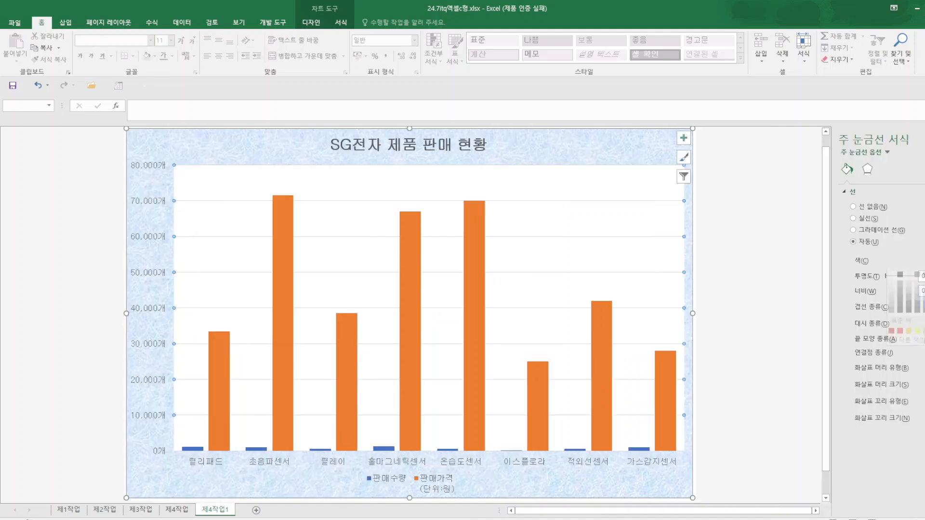
left_click(899, 284)
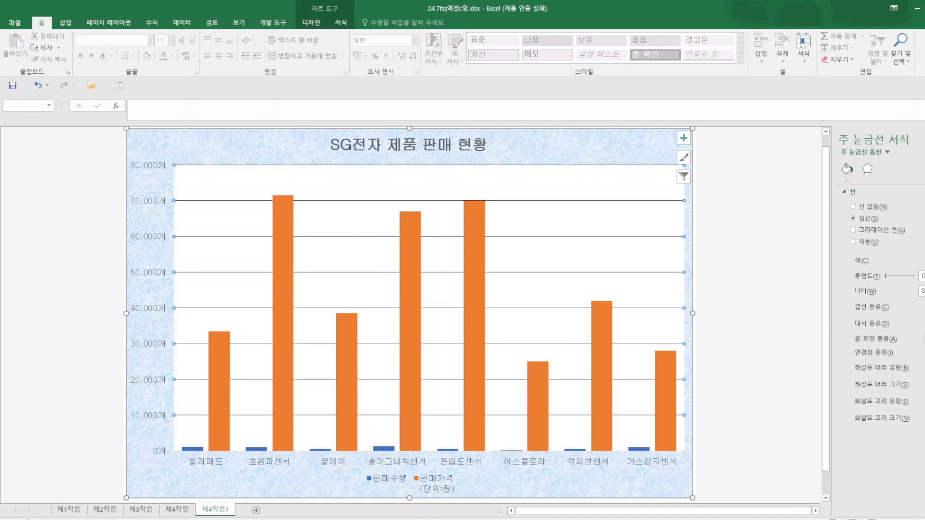
left_click(924, 324)
left_click(924, 360)
Give the chart title a white fill and a black outline.
left_click(455, 152)
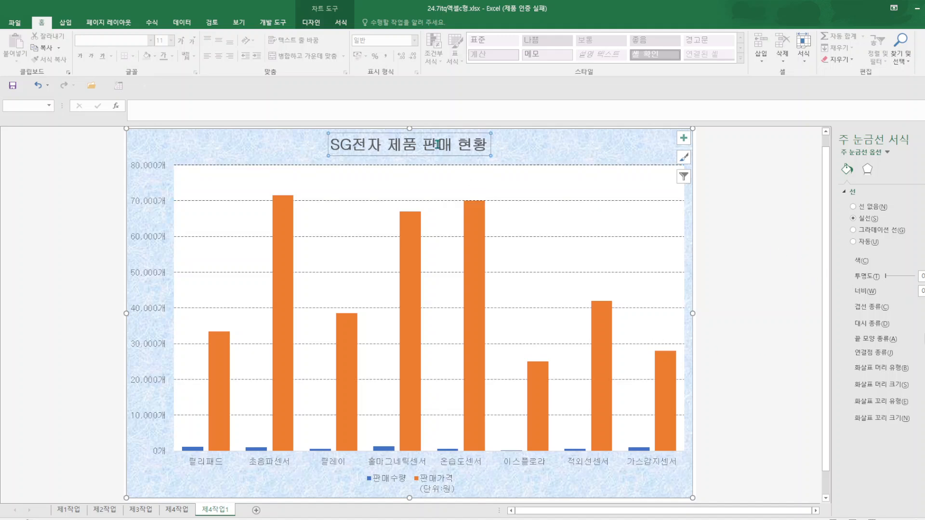
left_click(343, 23)
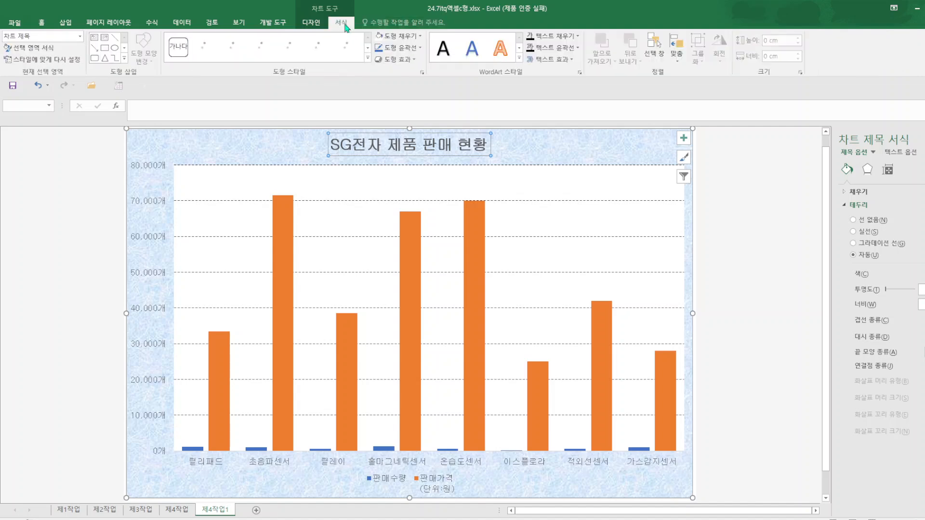
left_click(420, 53)
left_click(392, 86)
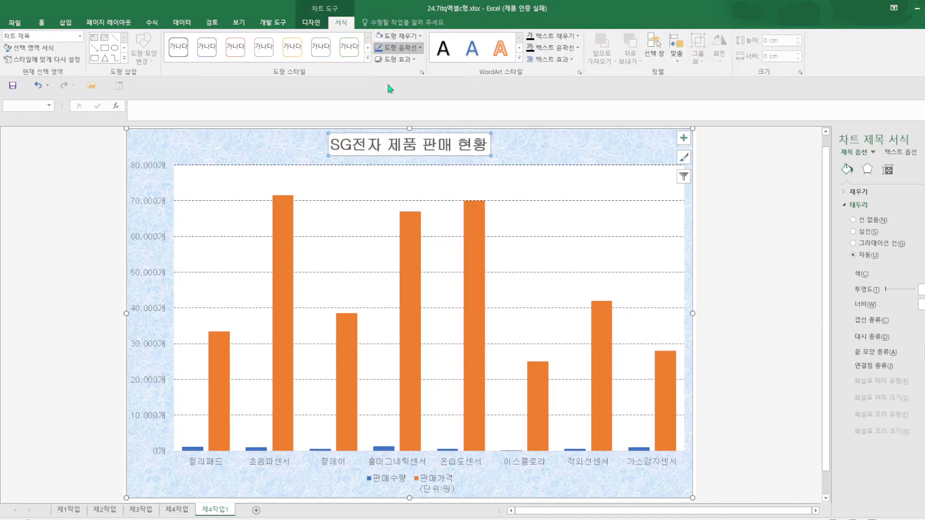
left_click(760, 336)
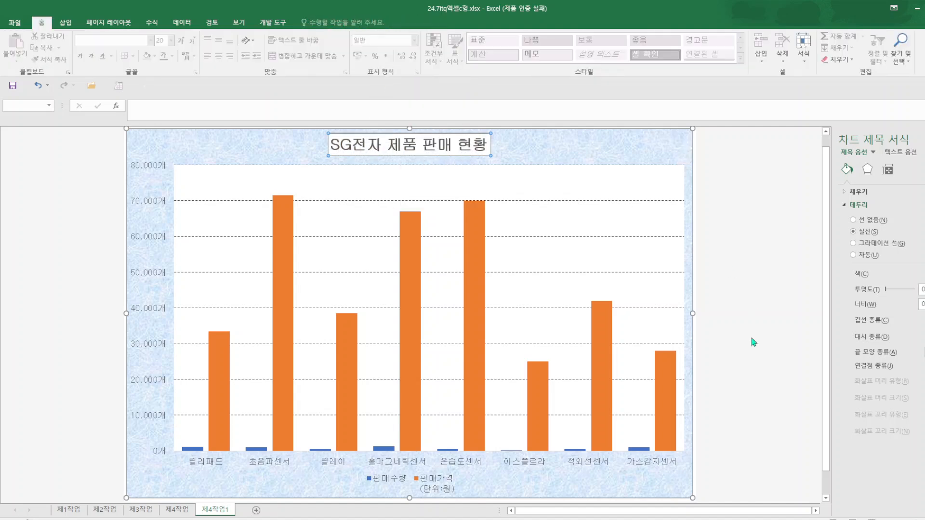
Change the 판매가격(단위:원) series to 표식이 있는 꺾은선형 and plot it on the secondary axis.
right_click(469, 252)
left_click(492, 285)
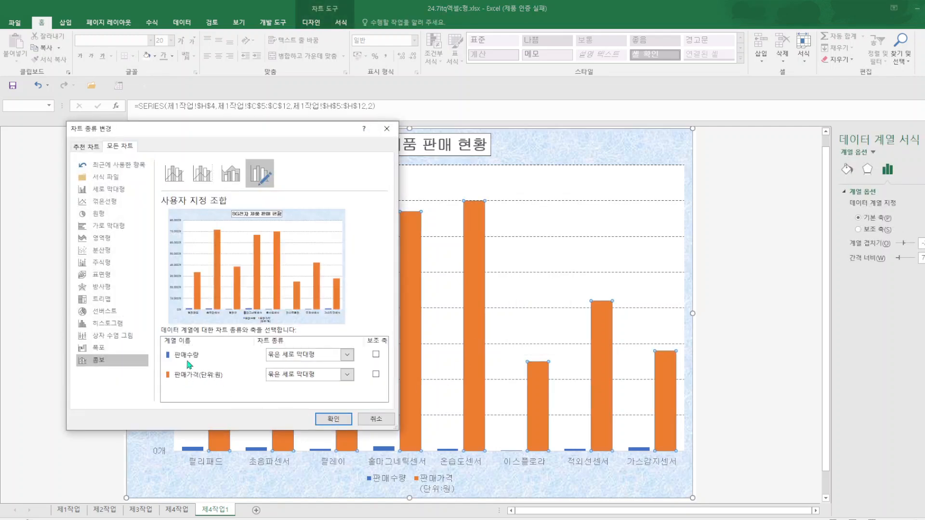
left_click(348, 374)
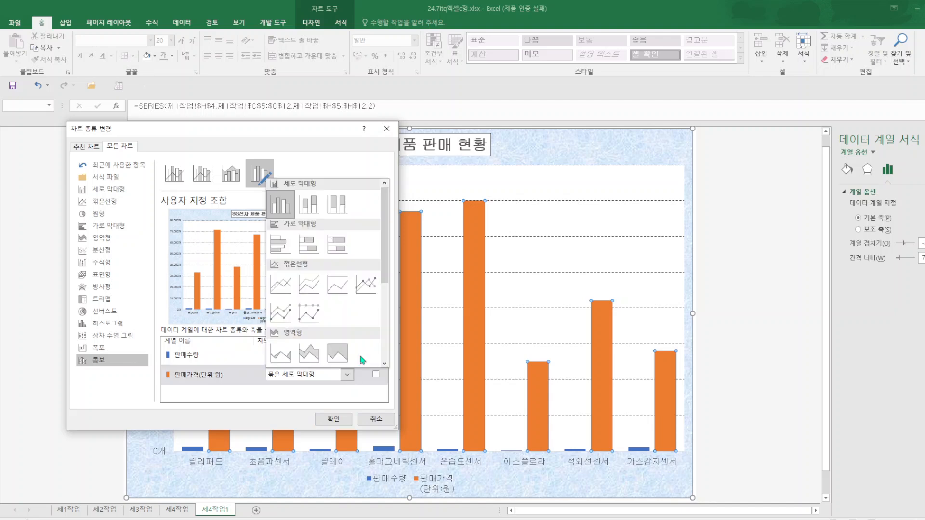
left_click(367, 284)
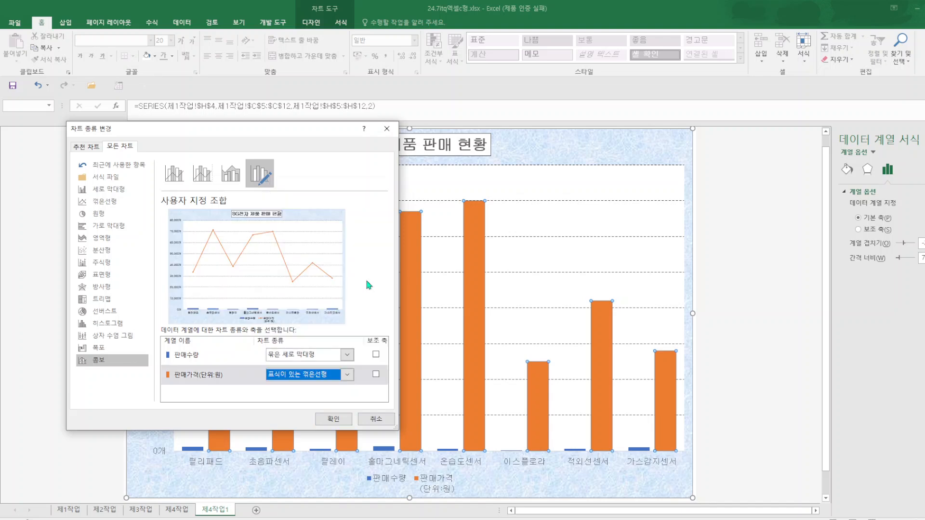
left_click(375, 375)
left_click(334, 419)
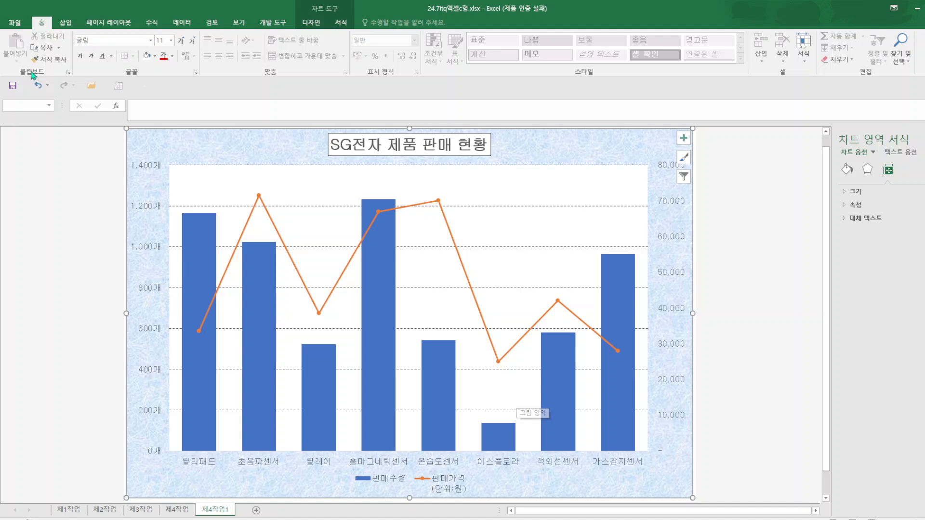
Save the workbook and switch to the 제4작업 sheet with the finished reference chart.
left_click(11, 87)
left_click(176, 509)
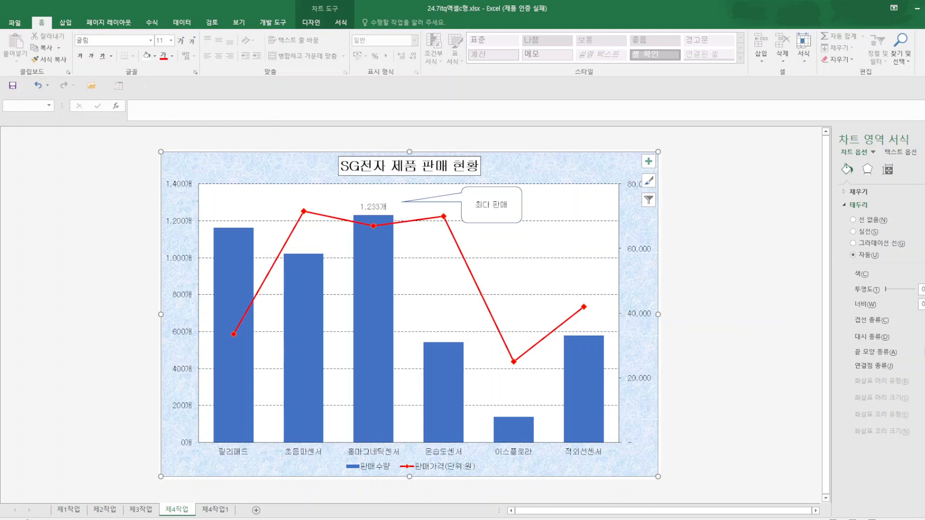
On the 제4작업1 sheet, exclude the 릴레이 and 가스감지센서 categories from the chart's source data.
left_click(224, 509)
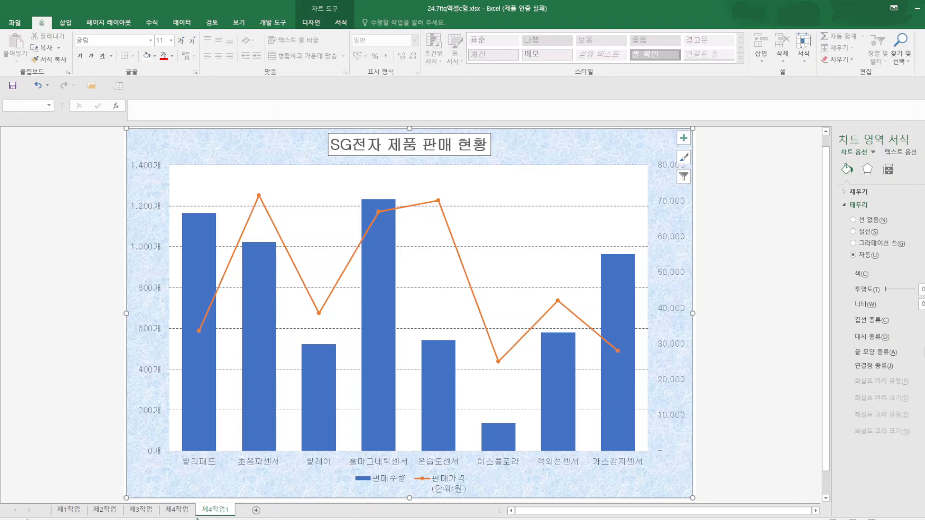
right_click(600, 153)
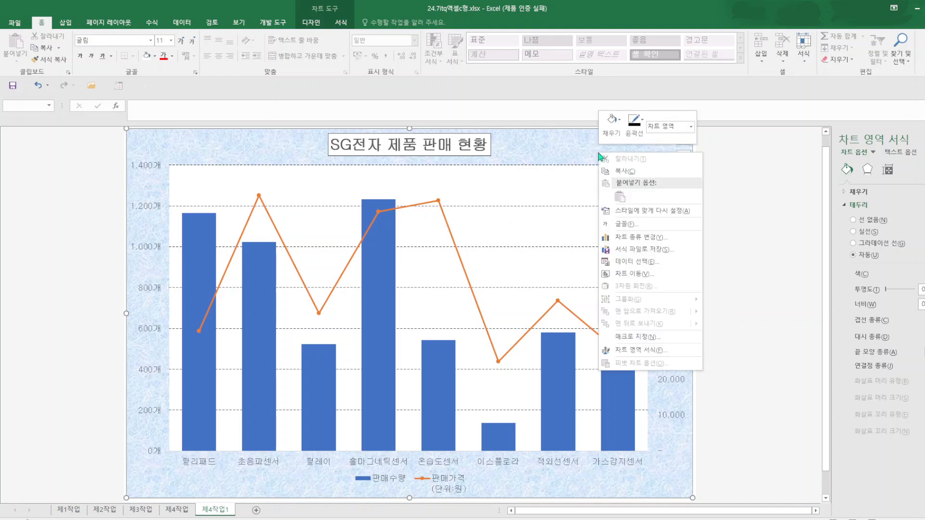
left_click(649, 261)
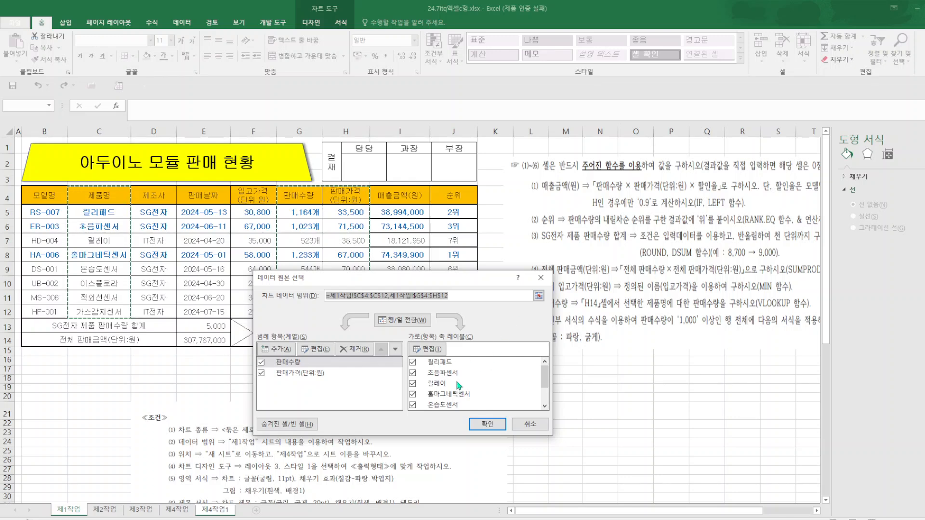
left_click(412, 383)
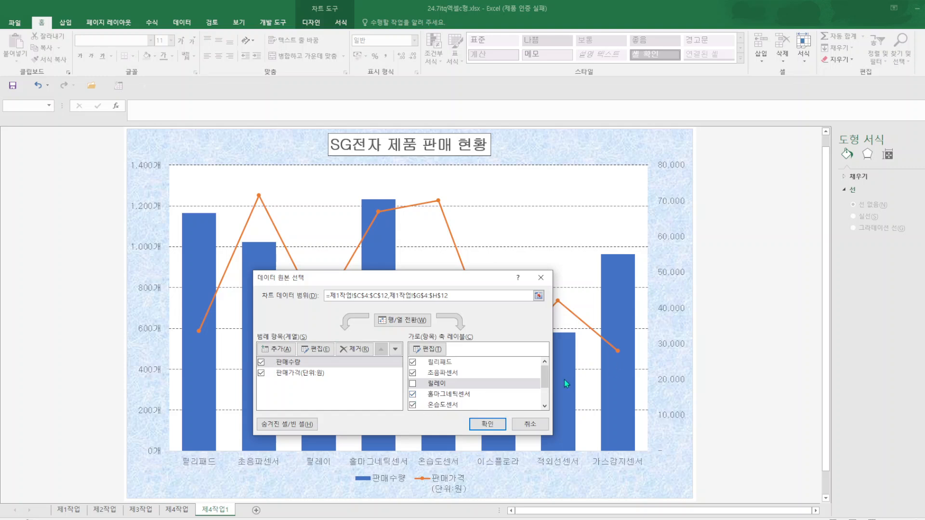
left_click_drag(545, 382, 550, 401)
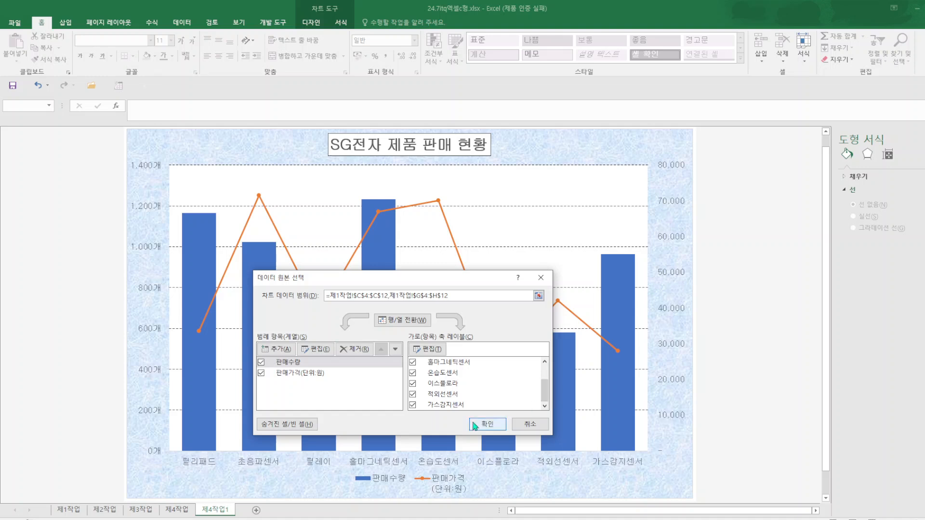
left_click(413, 409)
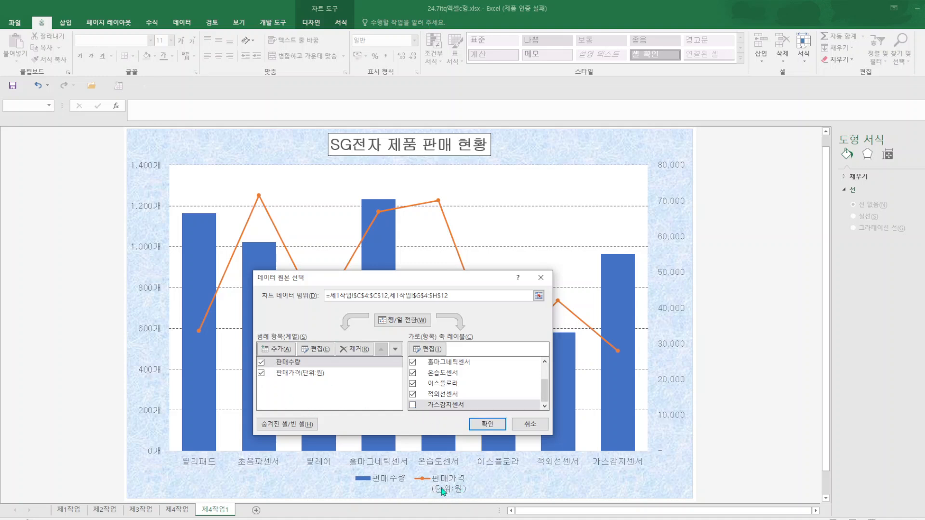
Set the price series name to the literal text 판매가격(단위:원) and apply the data source changes.
left_click(318, 377)
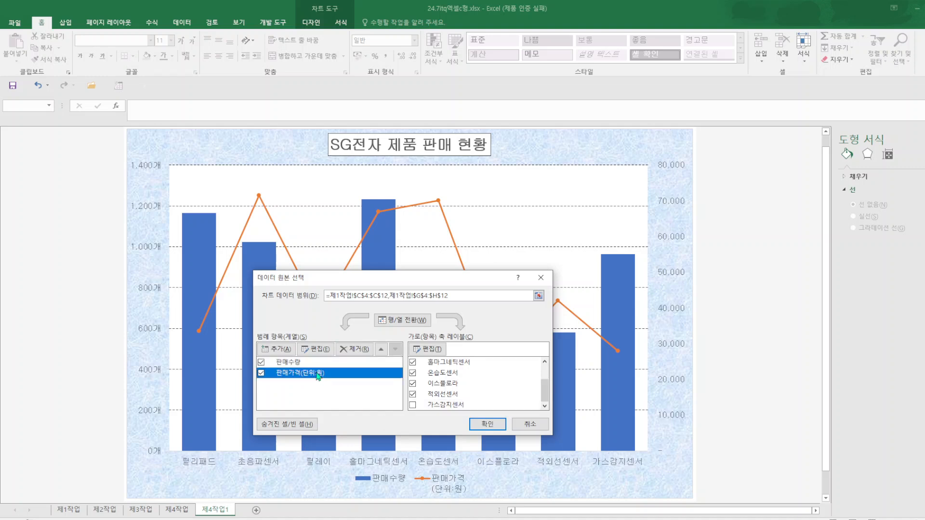
left_click(320, 352)
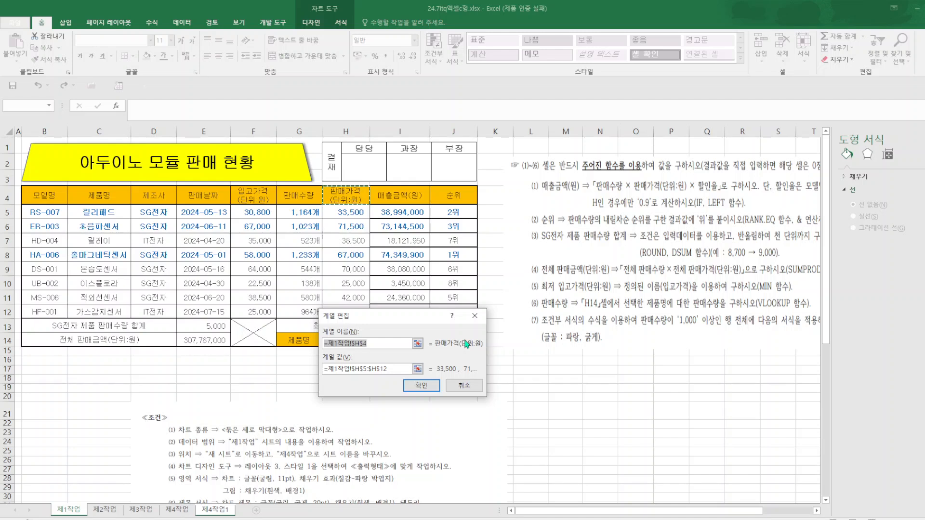
type("판매가격(단위:원")
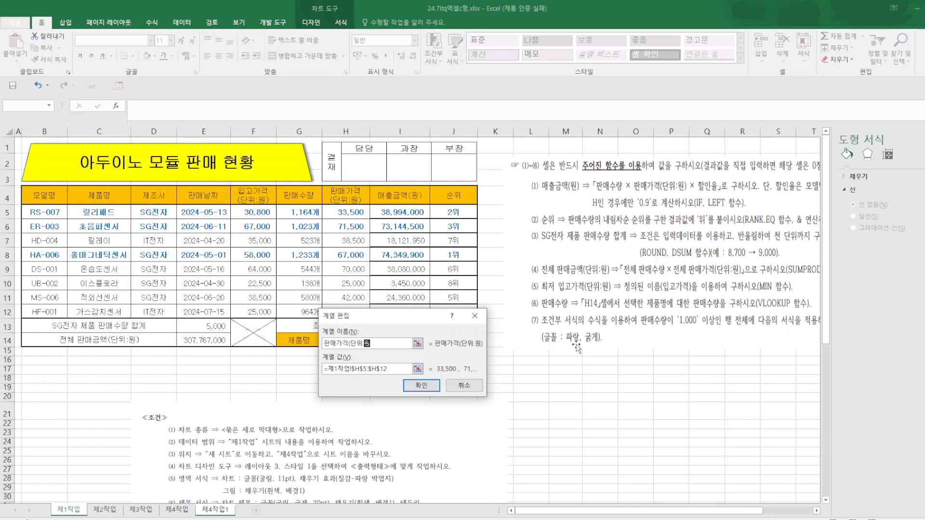
left_click(416, 386)
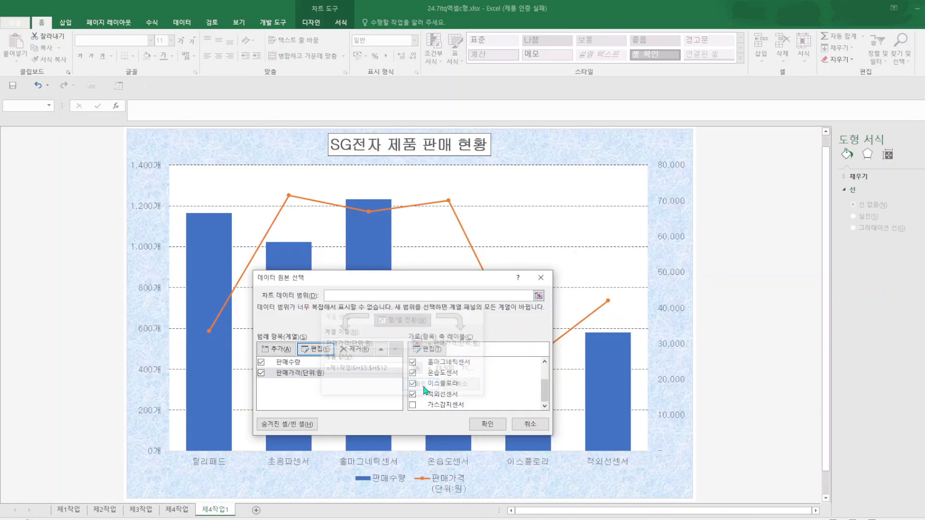
left_click(486, 427)
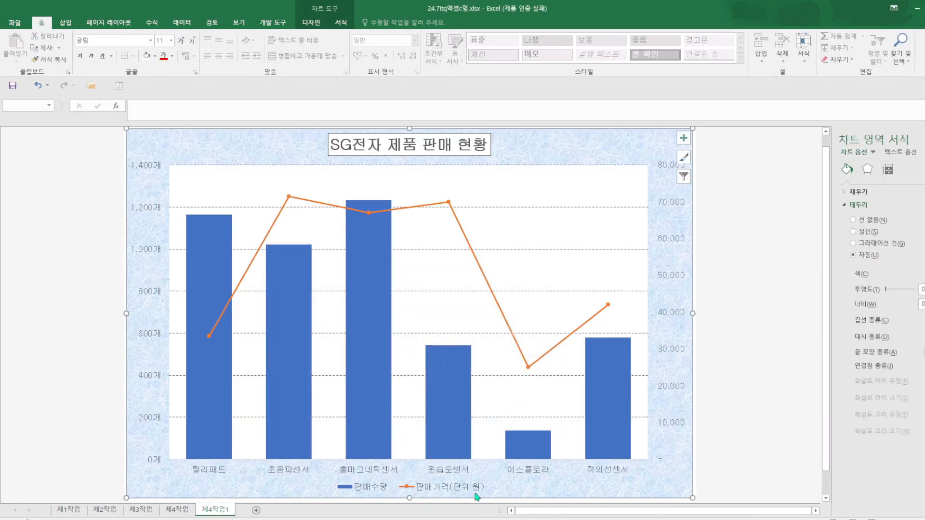
Give the 판매가격(단위:원) line series built-in diamond markers with size 10.
left_click(450, 202)
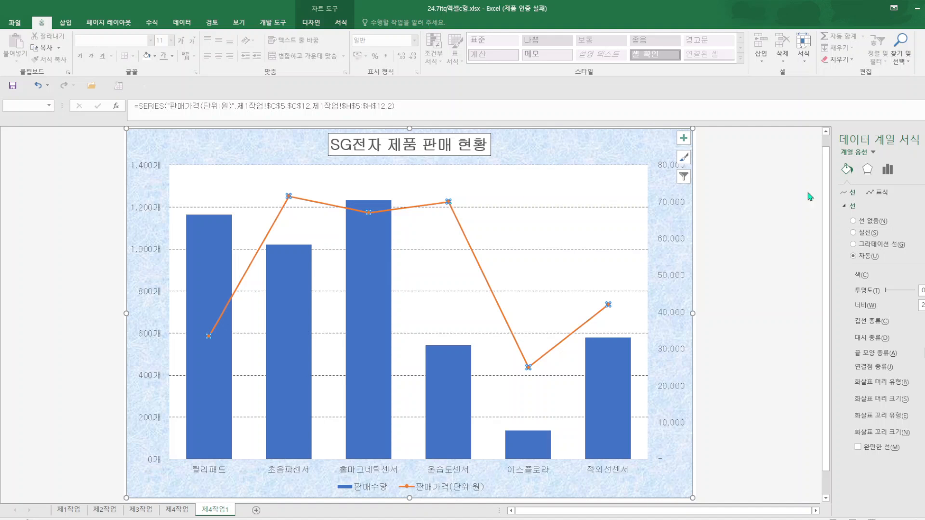
left_click(885, 194)
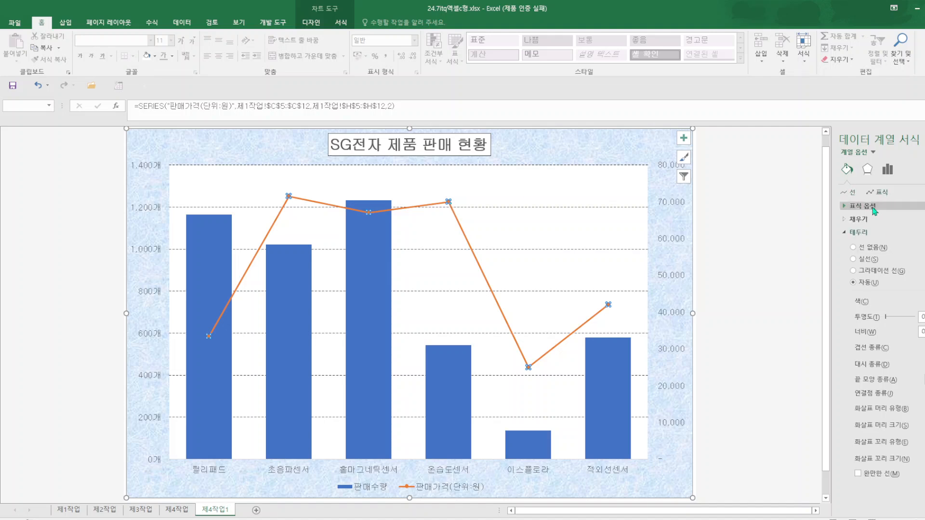
left_click(884, 206)
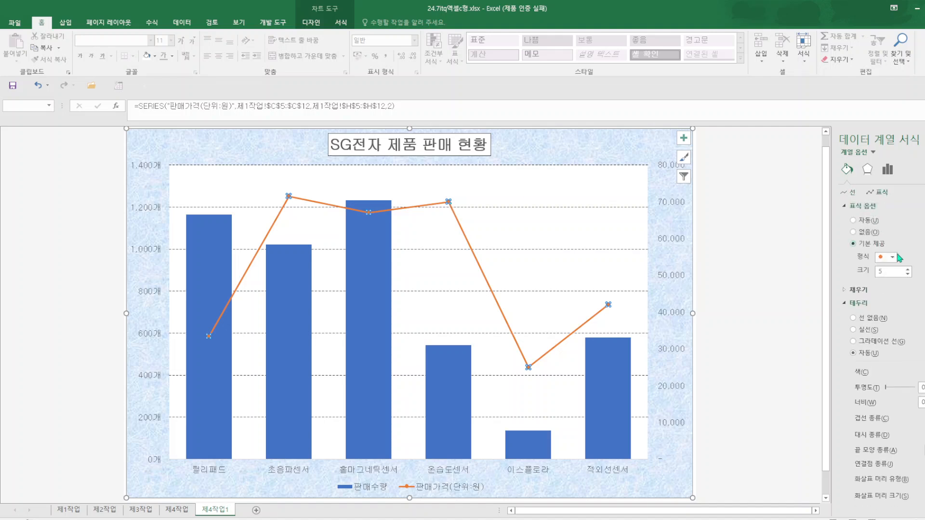
left_click(893, 257)
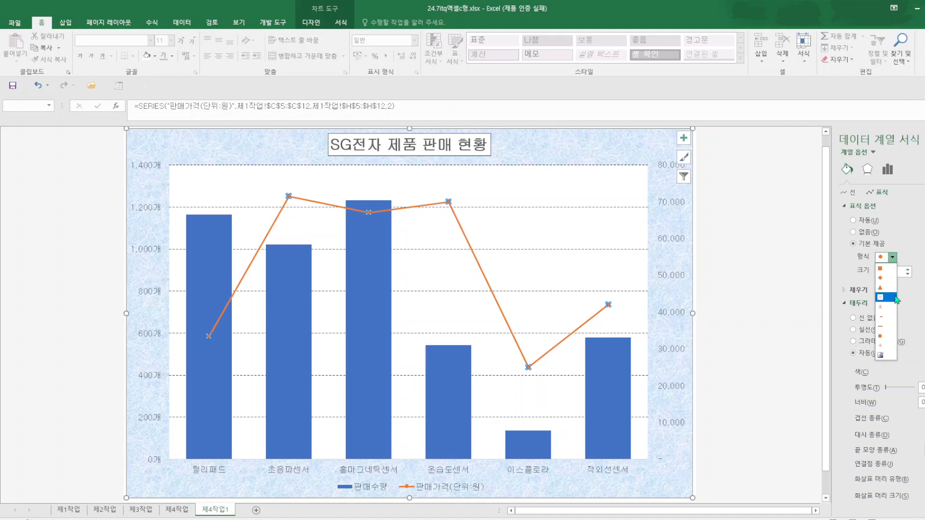
left_click(886, 278)
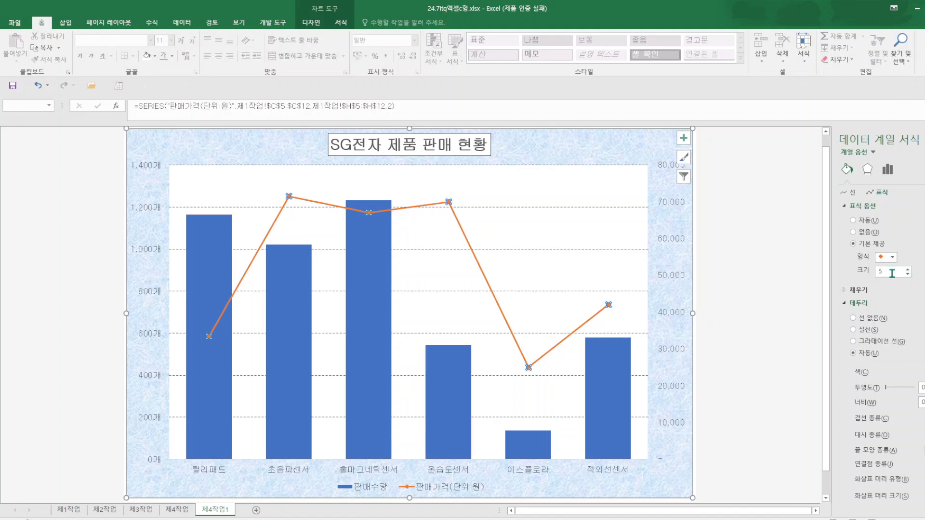
left_click_drag(891, 273, 876, 272)
key("Return")
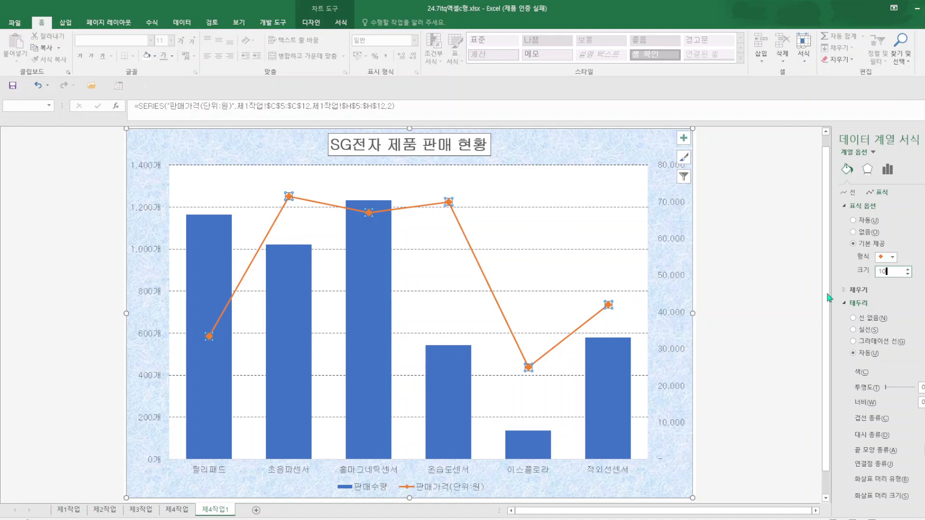
left_click(710, 229)
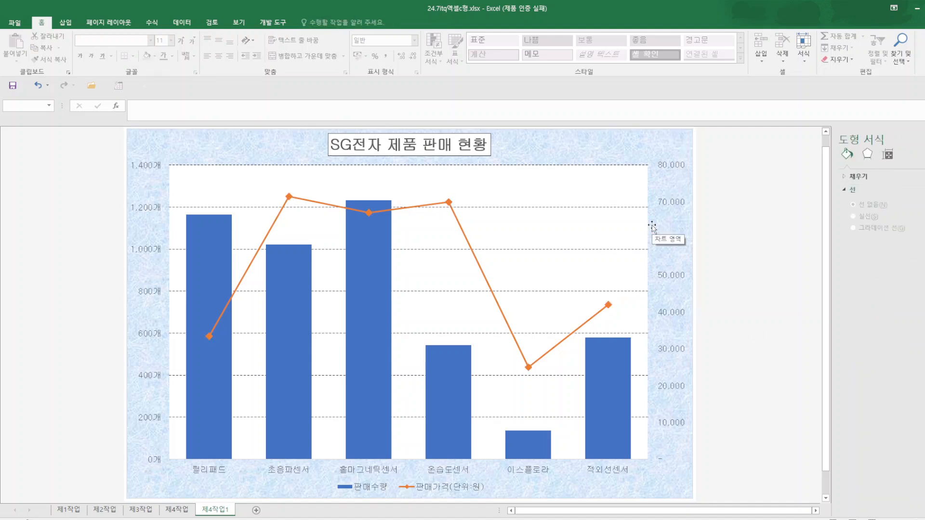
Set the secondary vertical axis major unit to 20000.
right_click(672, 284)
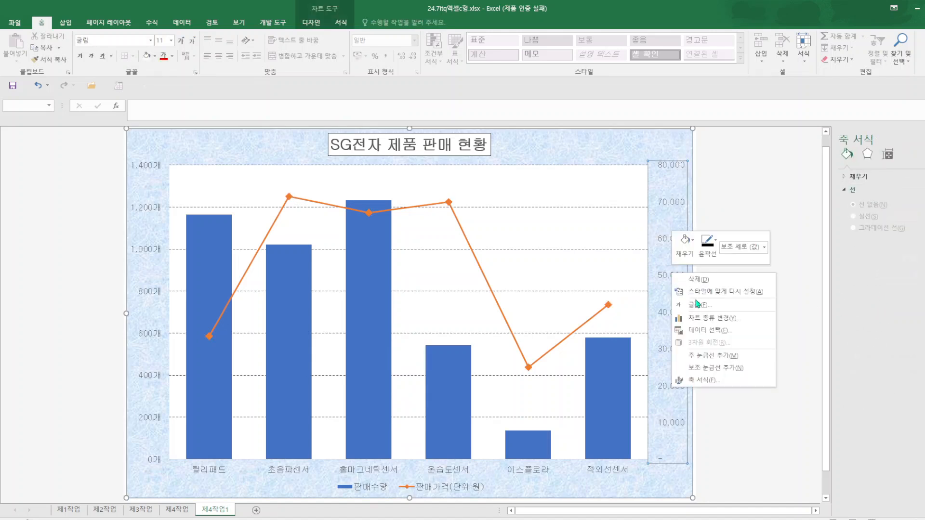
left_click(701, 382)
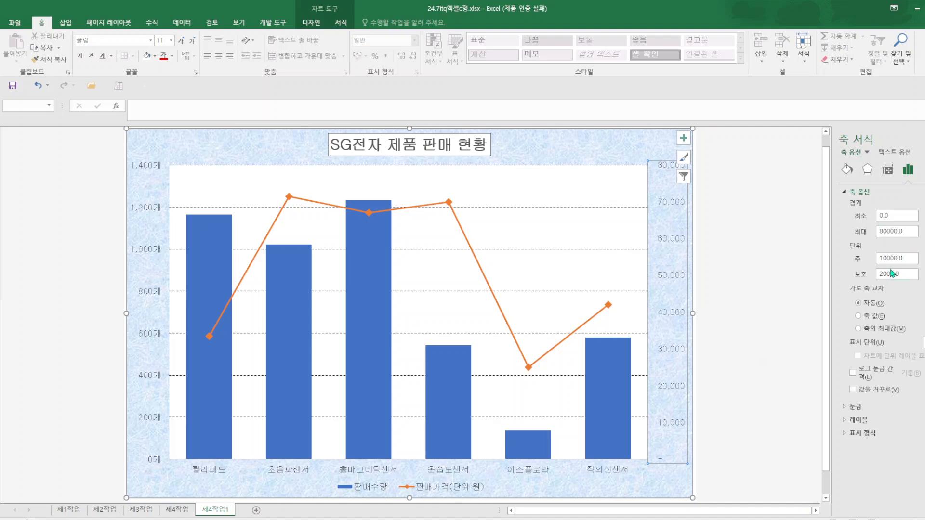
left_click_drag(886, 258, 855, 263)
left_click(763, 331)
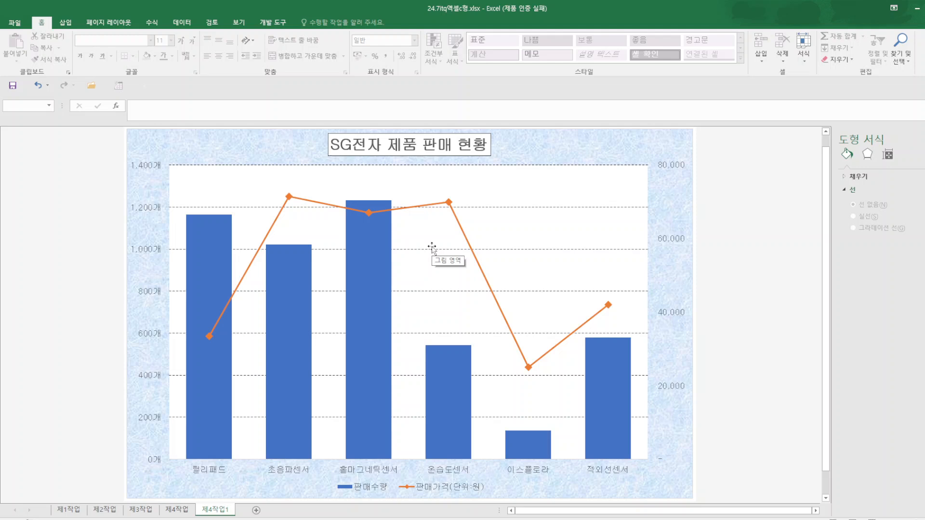
left_click(368, 213)
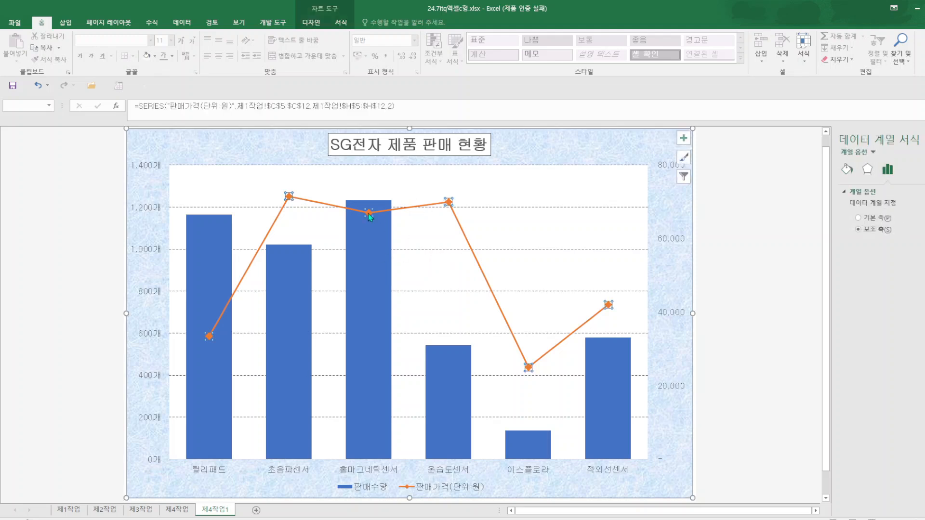
left_click(368, 213)
right_click(368, 213)
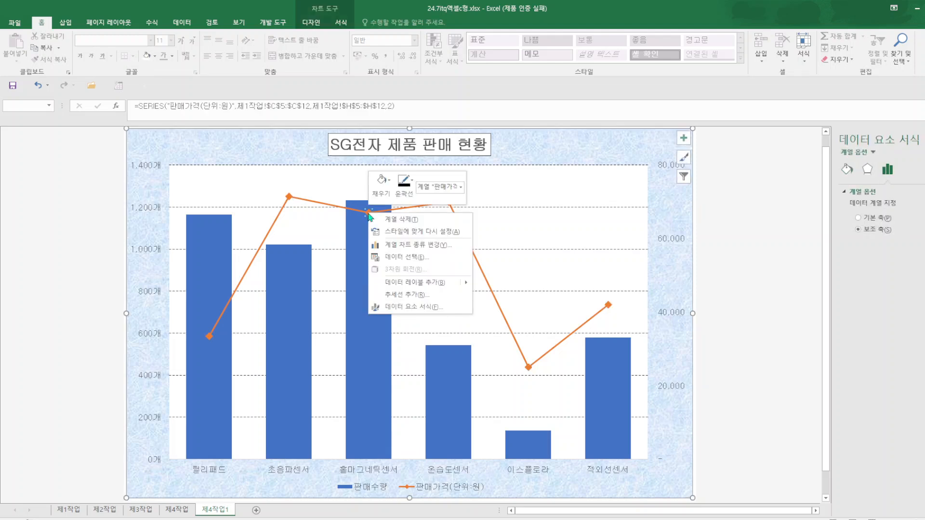
left_click(413, 287)
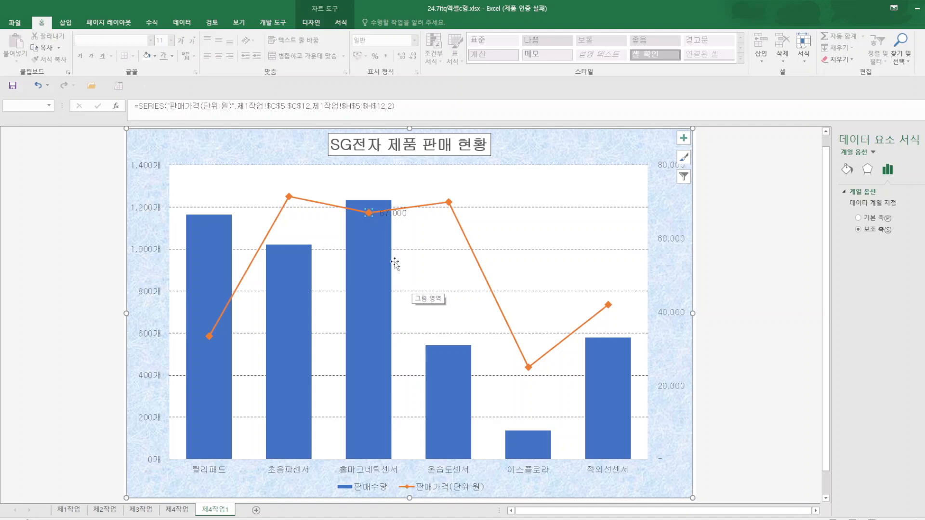
left_click(387, 213)
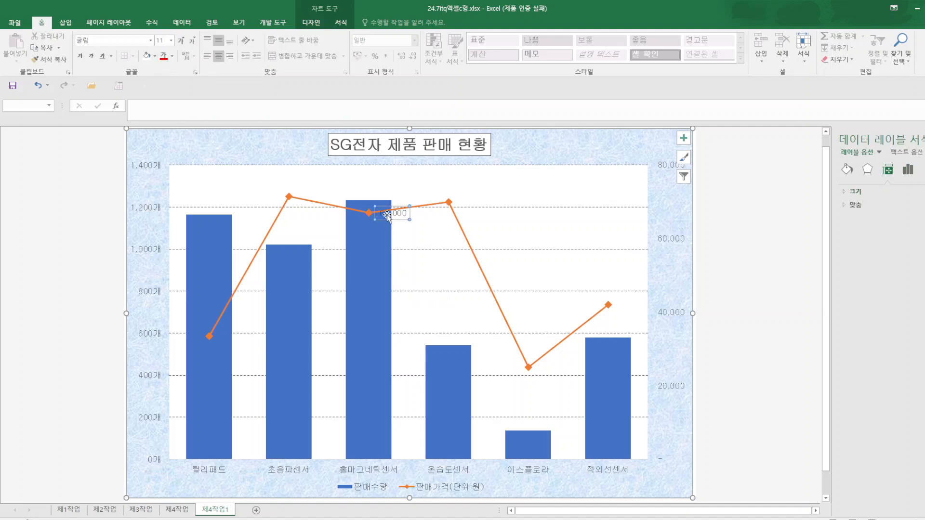
key("Delete")
left_click(532, 232)
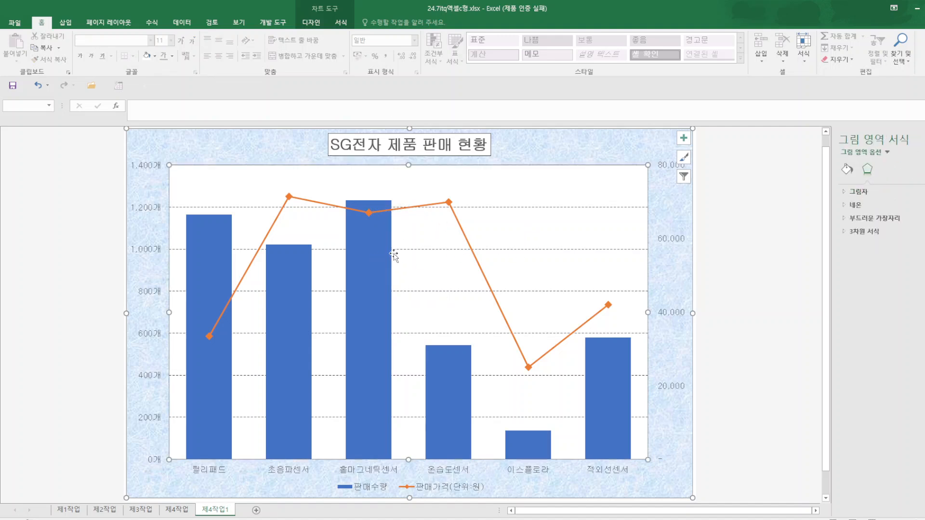
Add a data label to only the 홀마그네틱센서 column of the 판매수량 series.
left_click(381, 248)
left_click(381, 247)
right_click(381, 248)
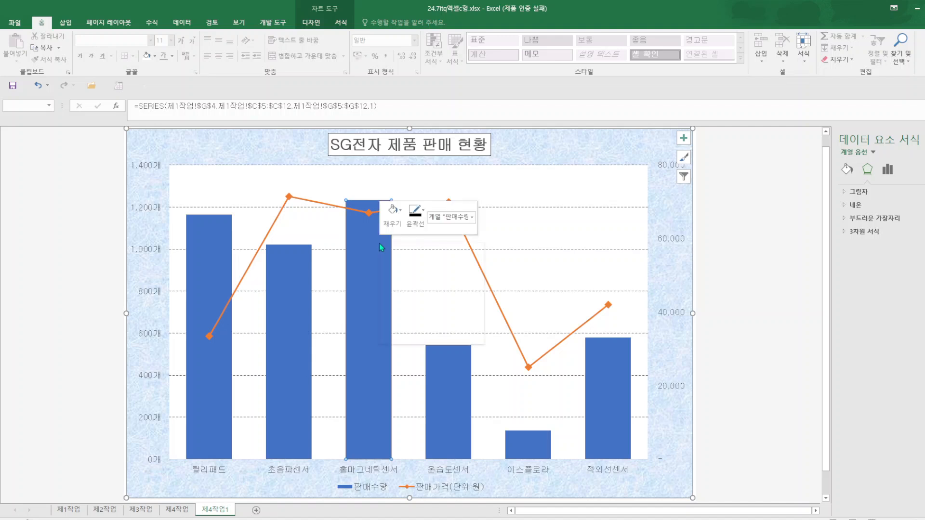
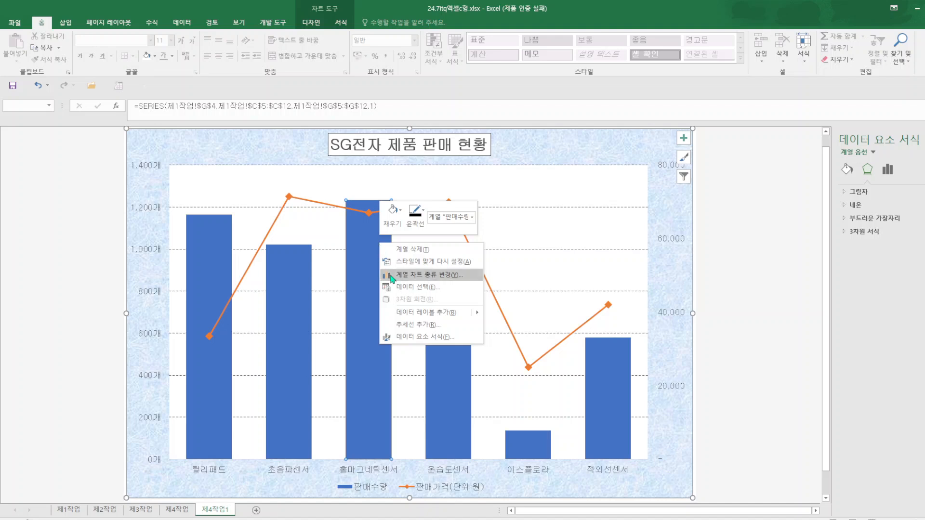
Show the value label on the 홀마그네틱센서 column and insert a rounded rectangular callout about 3.37 × 1.25 cm pointing to it, reading 최다판매.
left_click(431, 313)
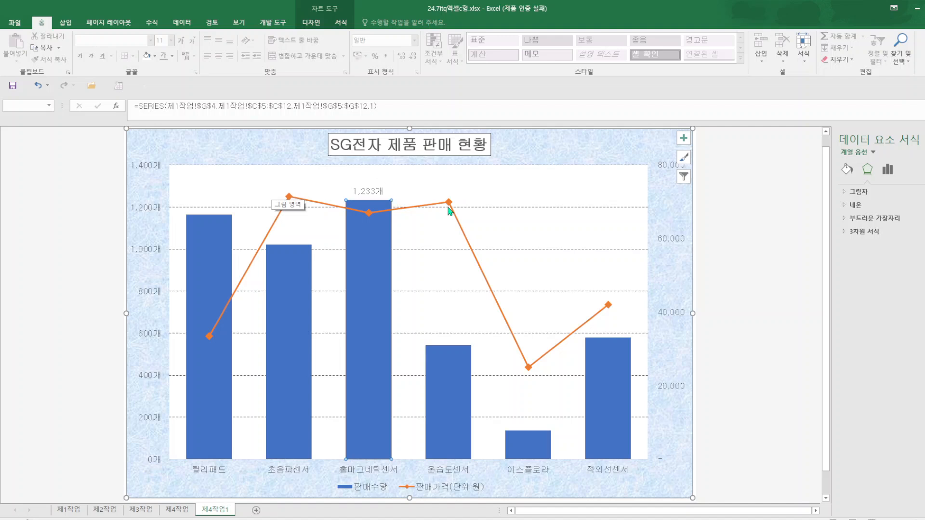
left_click(458, 184)
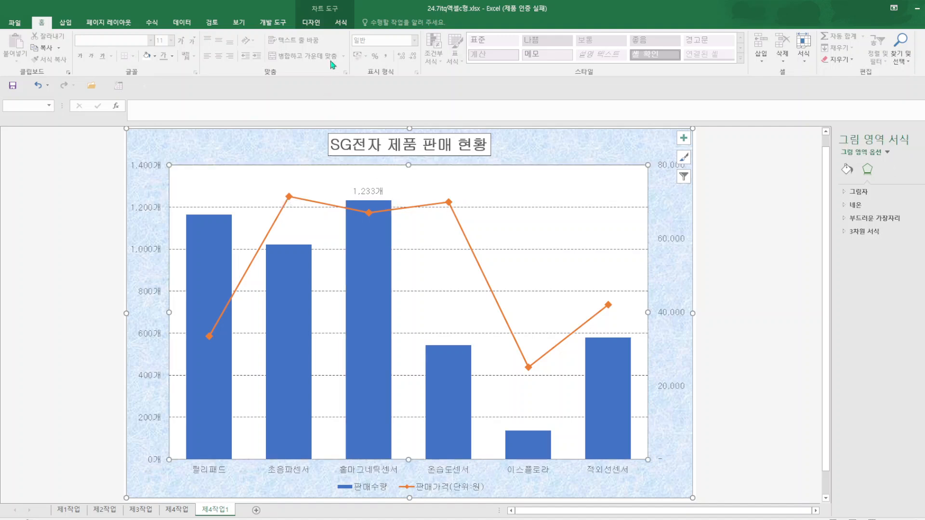
left_click(64, 23)
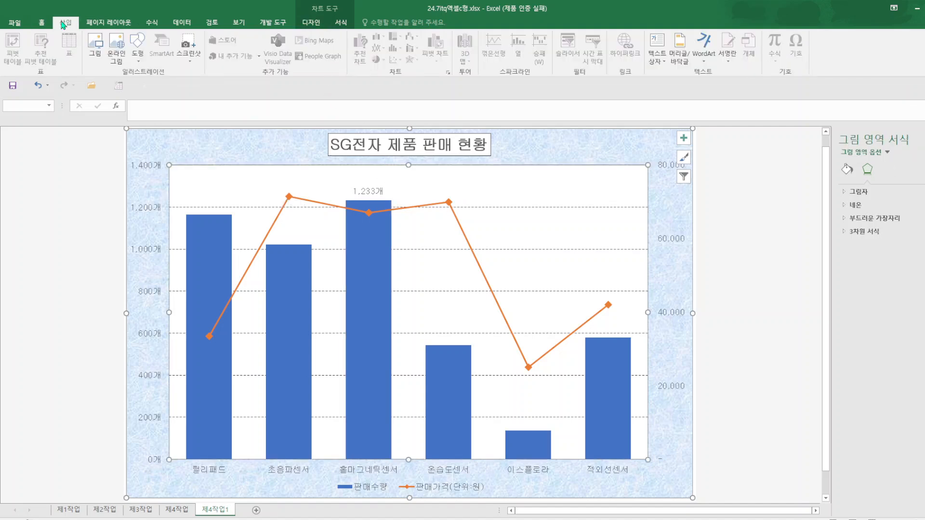
left_click(137, 48)
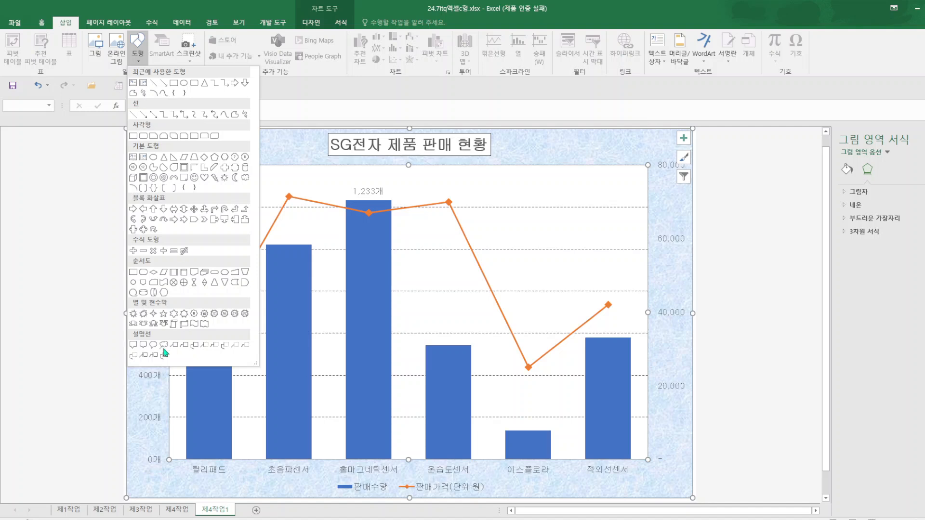
left_click(143, 344)
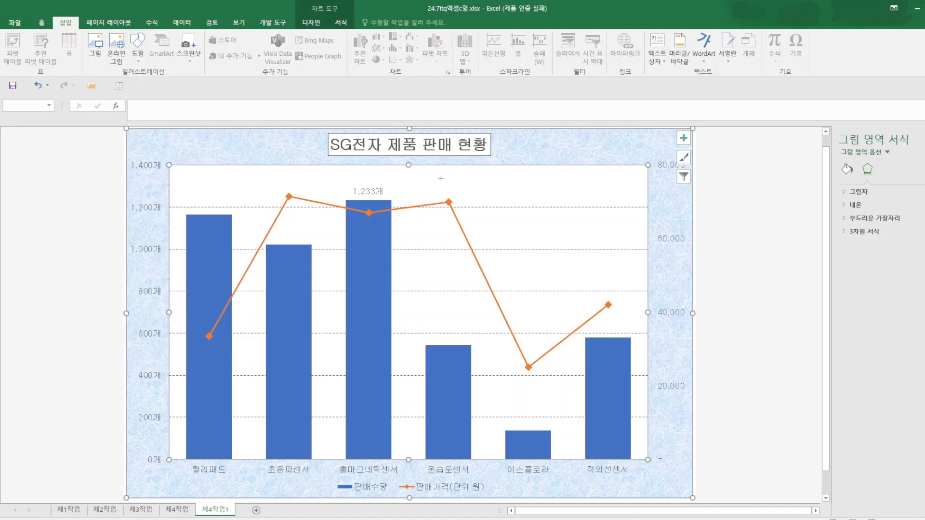
mouse_move(427, 169)
left_mouse_down()
mouse_move(500, 196)
mouse_move(447, 204)
mouse_move(396, 192)
left_mouse_up()
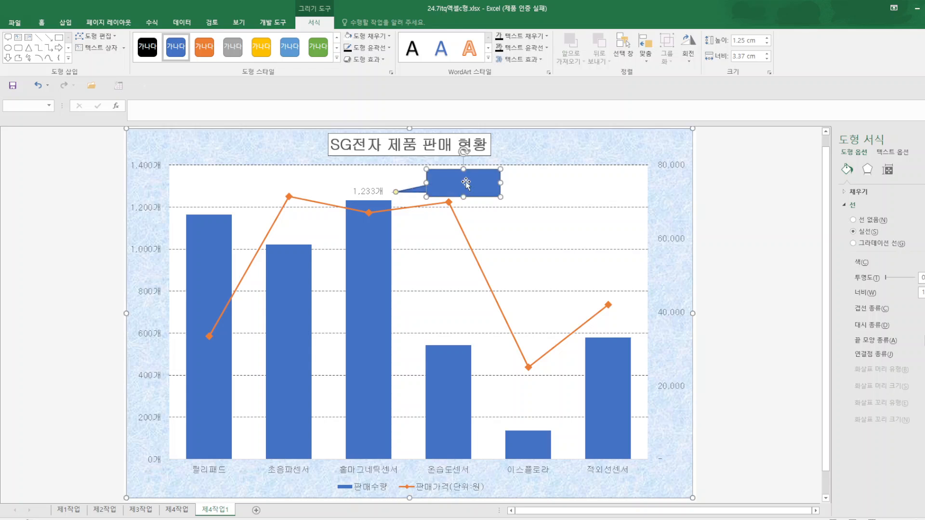
type("초")
type("다판매")
left_click(595, 195)
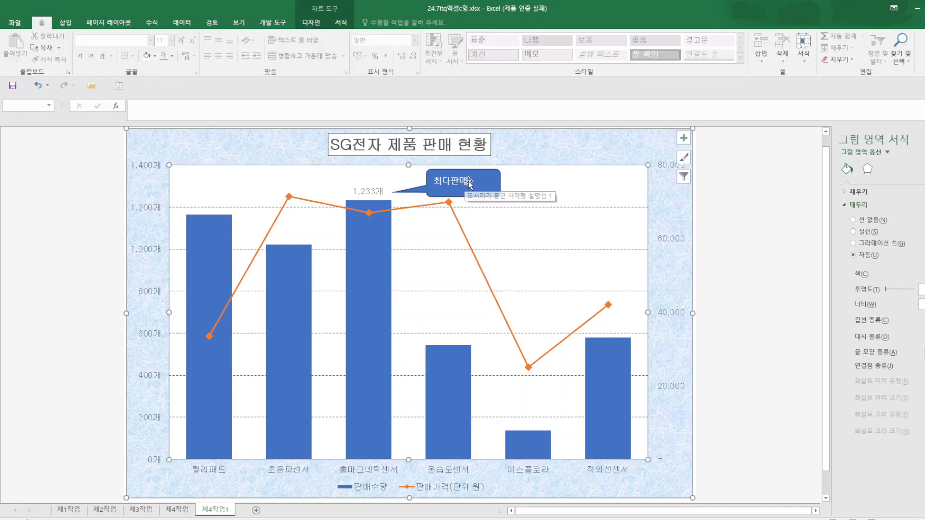
Format the 최다판매 callout with black, centred text, a white fill and a black outline.
left_click_drag(466, 181, 415, 181)
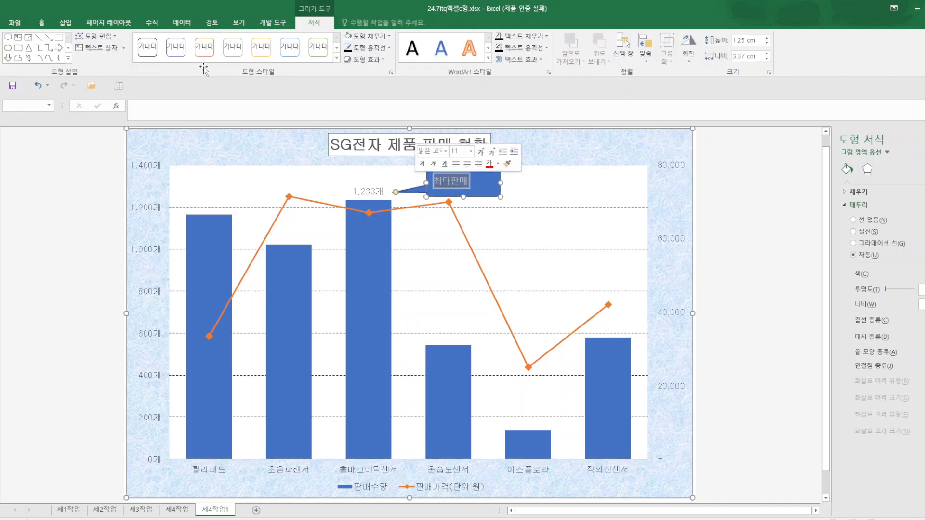
left_click(42, 22)
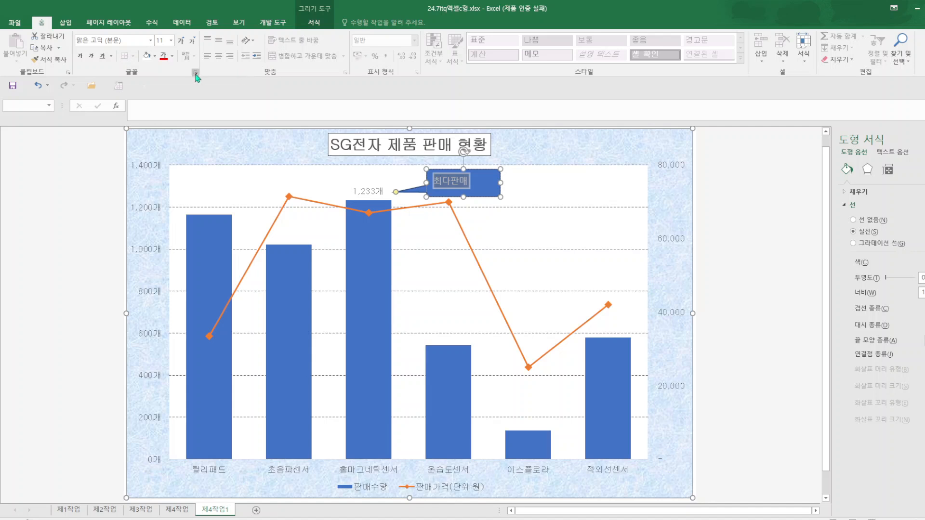
left_click(172, 56)
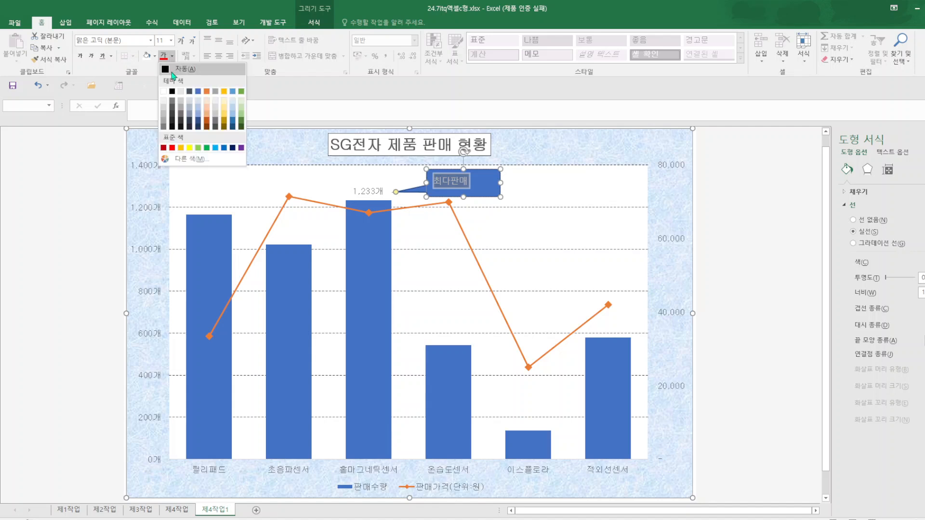
left_click(172, 91)
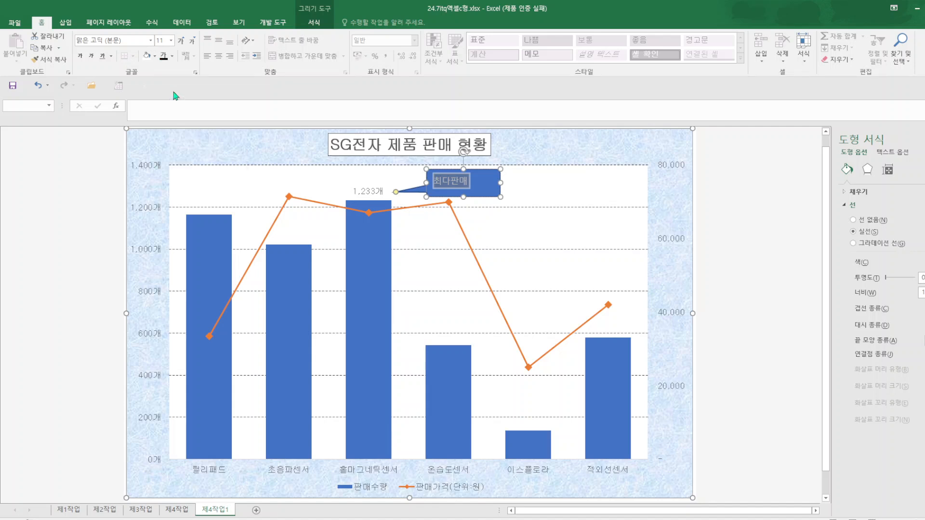
left_click(218, 56)
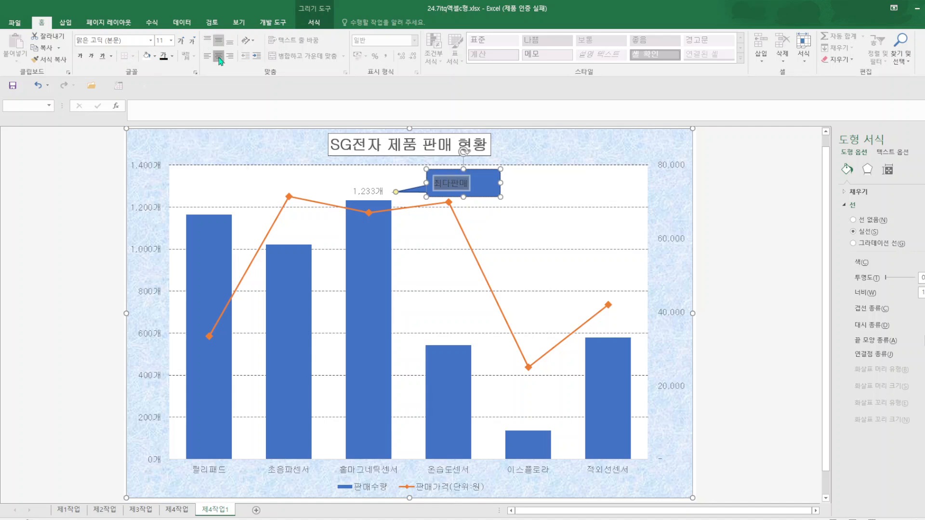
left_click(314, 22)
left_click(348, 36)
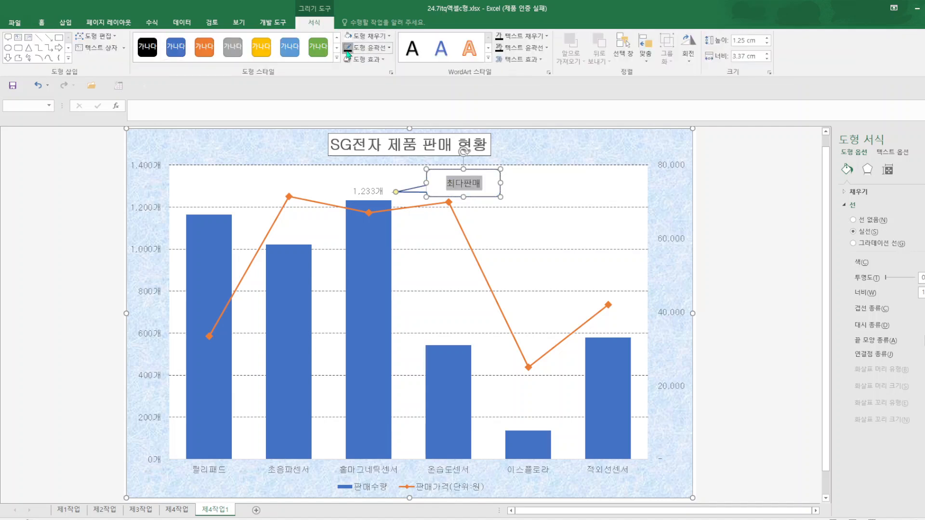
left_click(348, 50)
left_click(568, 192)
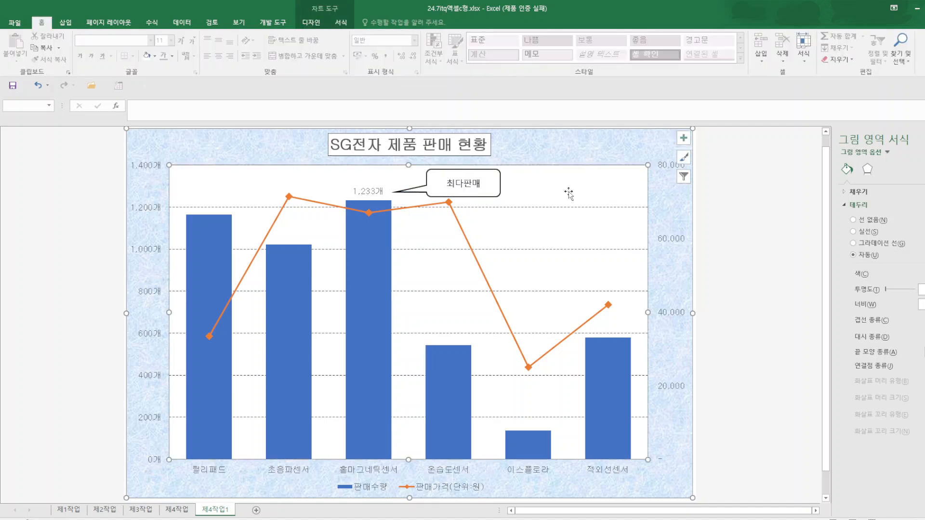
Apply a black outline to the chart's horizontal axis, secondary vertical axis and primary vertical axis.
left_click(609, 472)
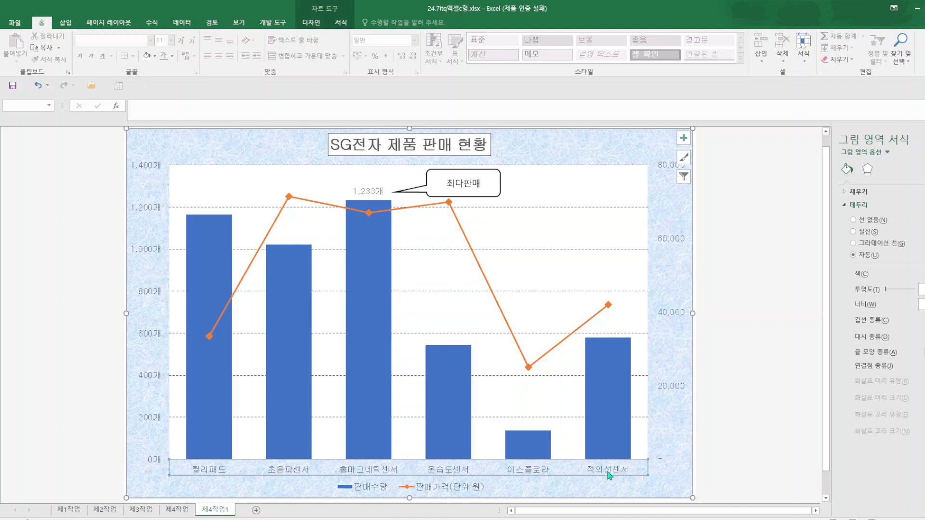
left_click(349, 23)
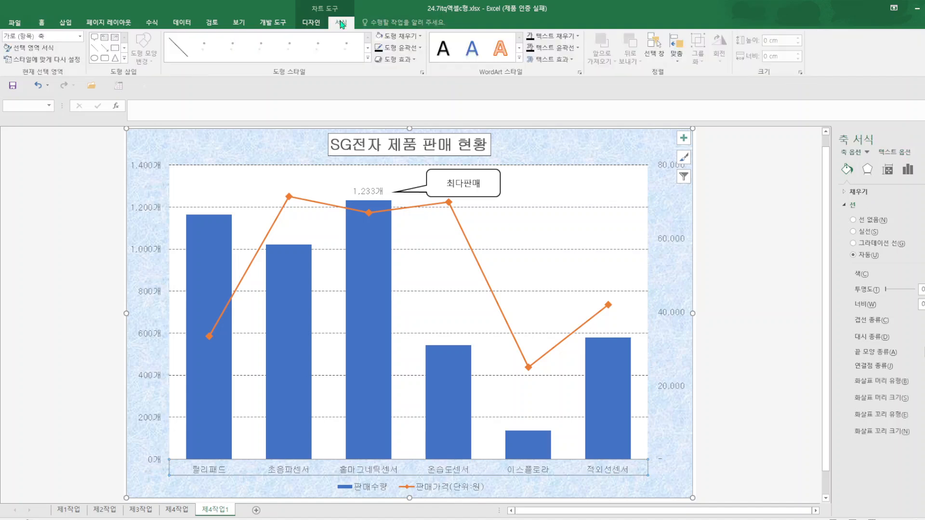
left_click(379, 48)
left_click(672, 313)
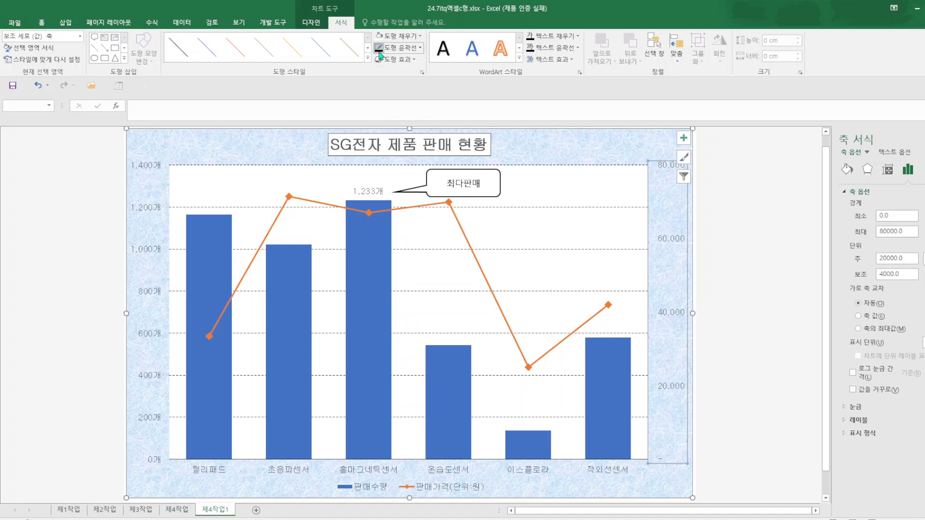
left_click(157, 251)
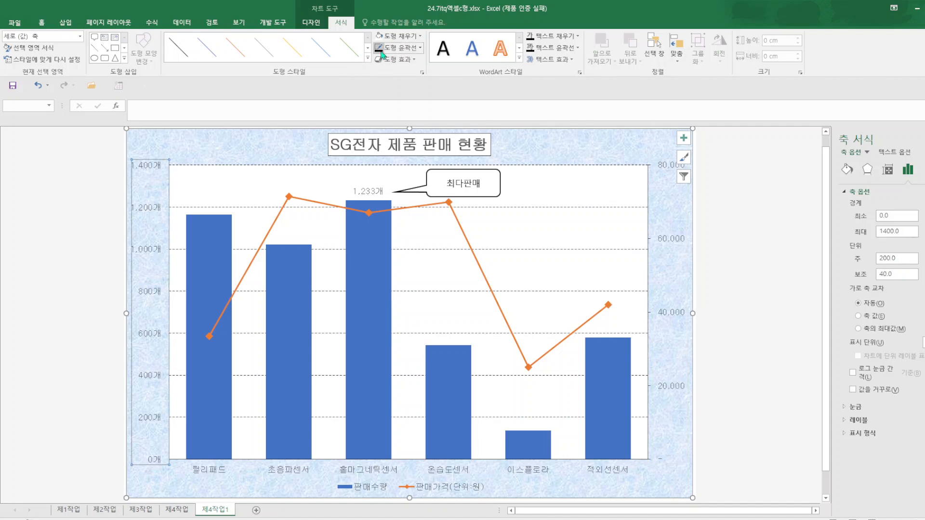
left_click(763, 293)
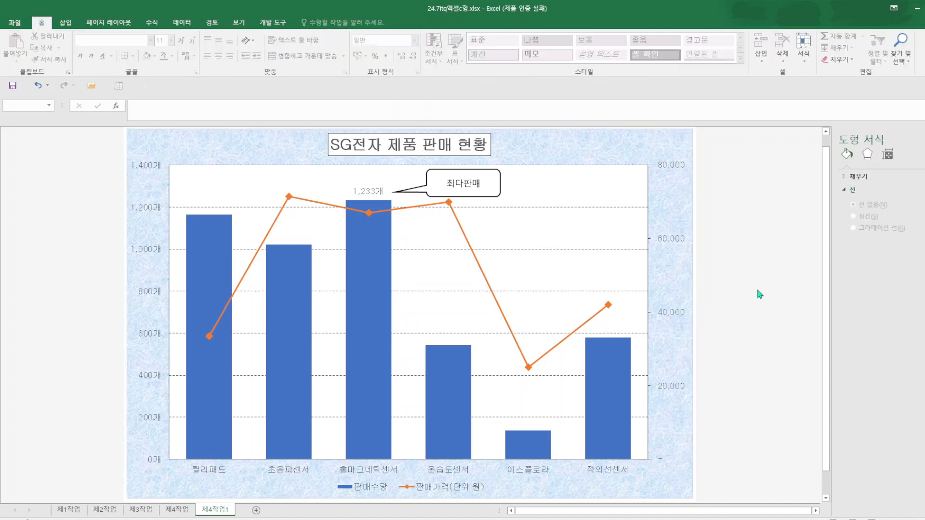
Apply a black outline to the whole chart area.
scroll(680, 401, "down", 1)
scroll(665, 385, "up", 1)
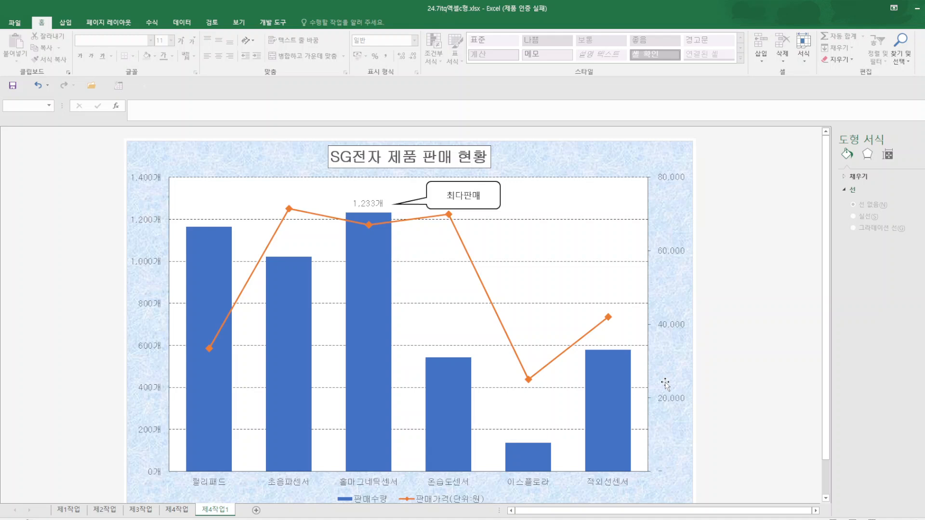
left_click(284, 157)
left_click(341, 22)
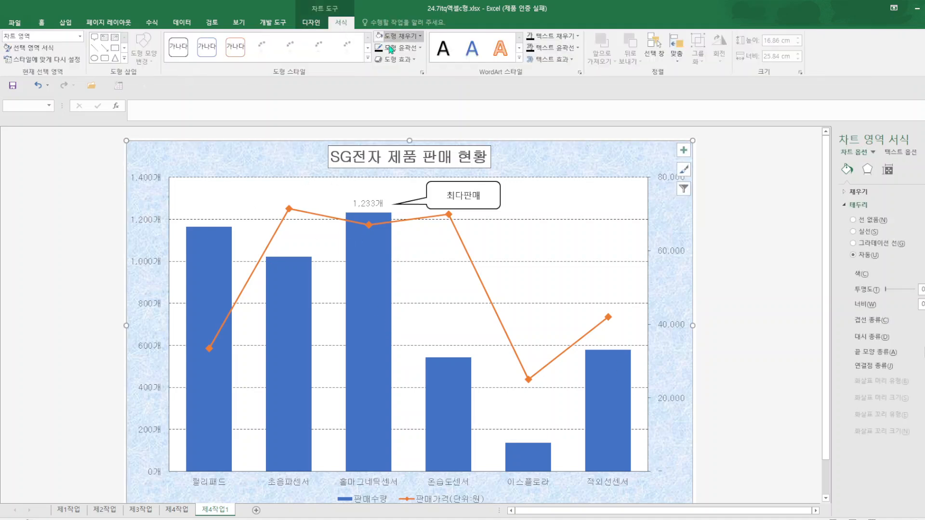
Try applying a quick layout to the chart and undo it.
left_click(319, 25)
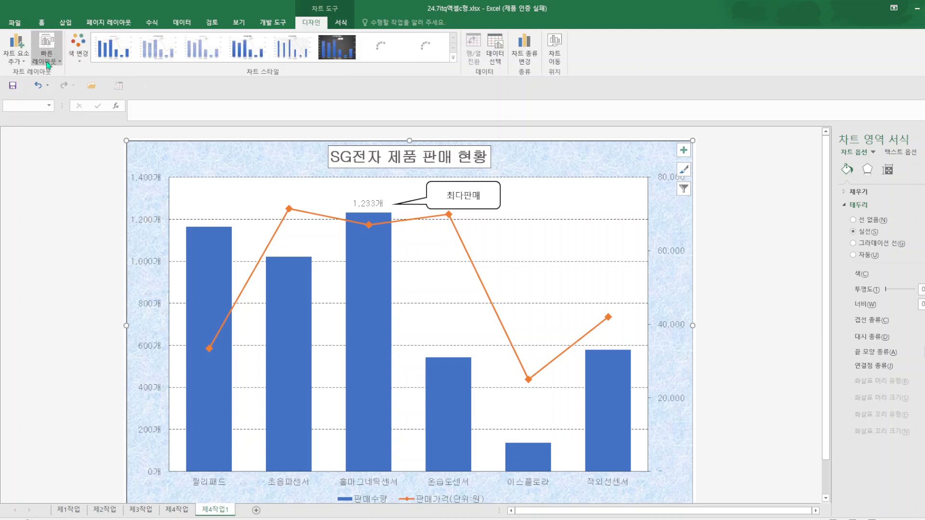
left_click(47, 48)
left_click(102, 85)
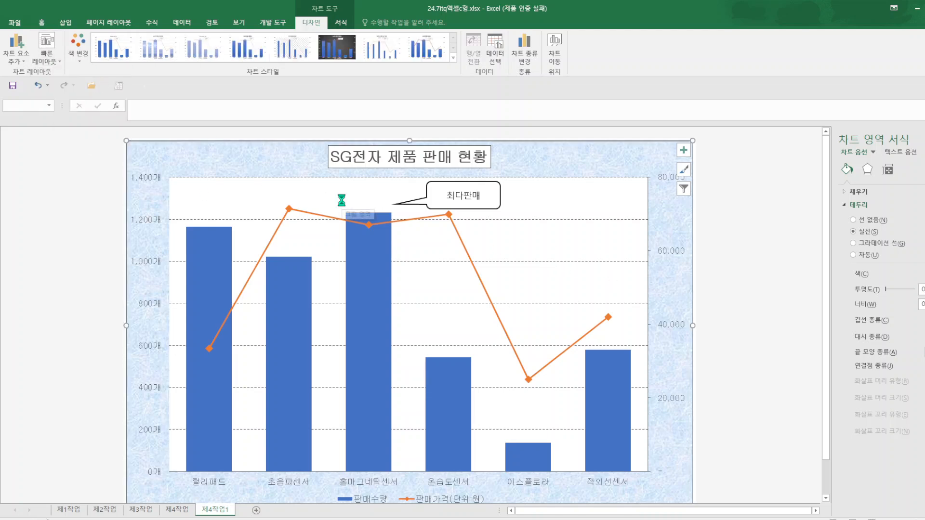
key("ctrl+z")
Review the chart on 제4작업1 and check the 제4작업, 제3작업 and 제2작업 sheets.
left_click(777, 308)
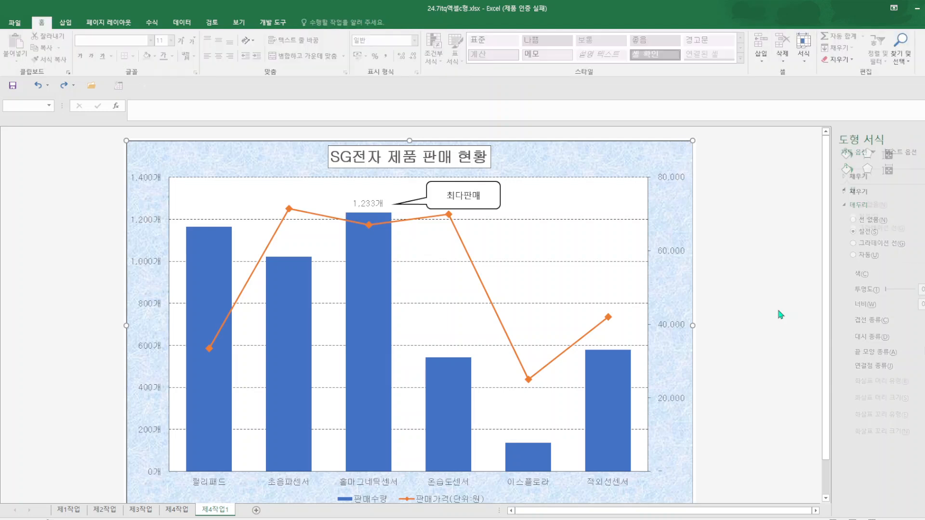
scroll(620, 323, "down", 1)
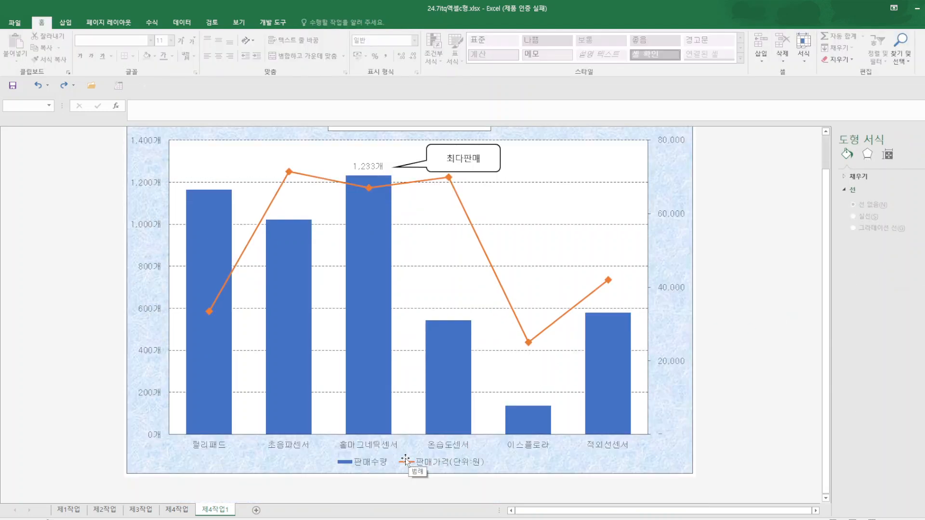
scroll(445, 421, "up", 1)
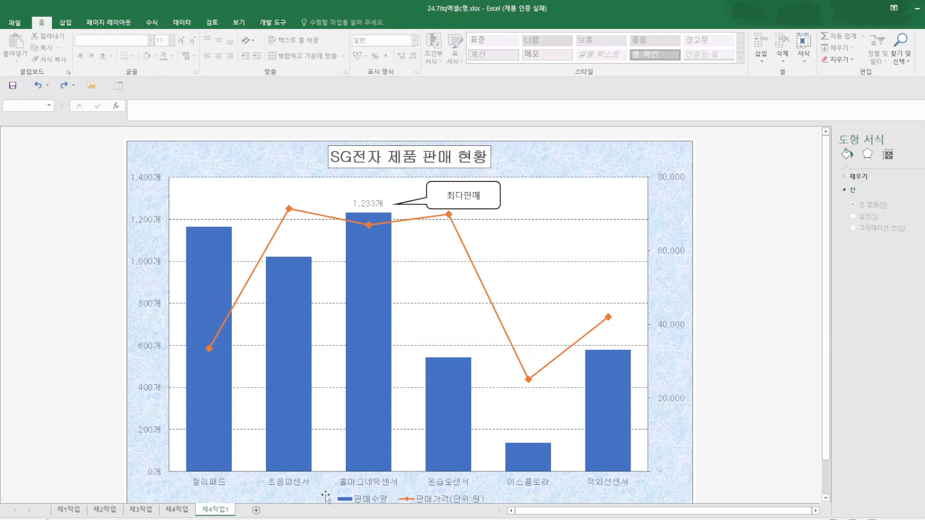
left_click(179, 511)
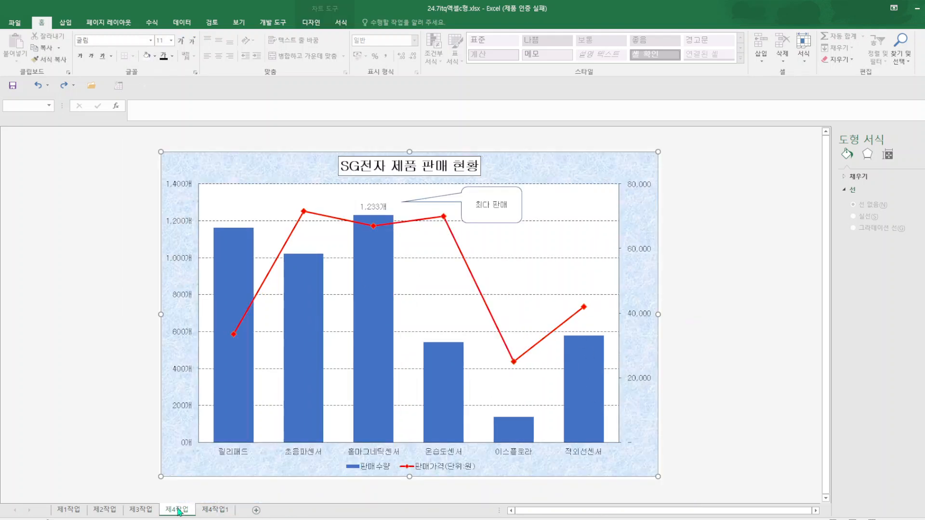
left_click(139, 511)
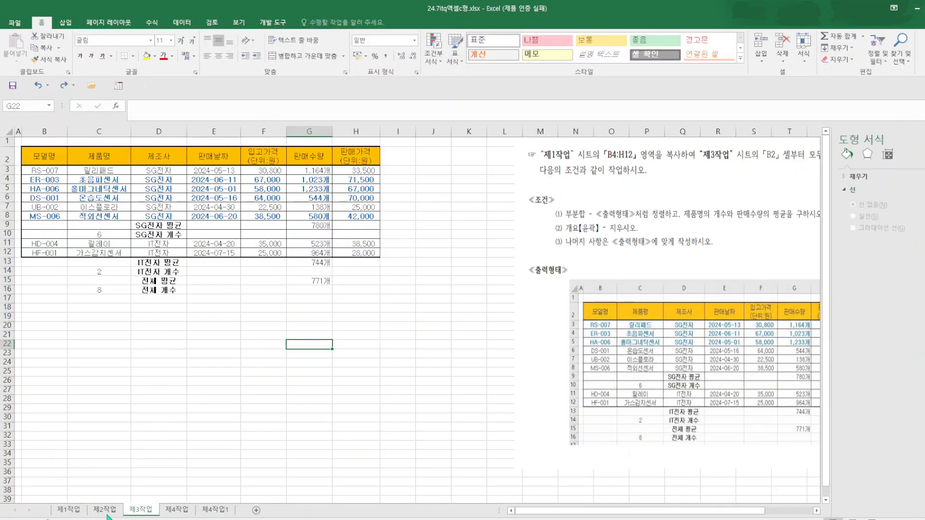
key("ctrl+Page_Up")
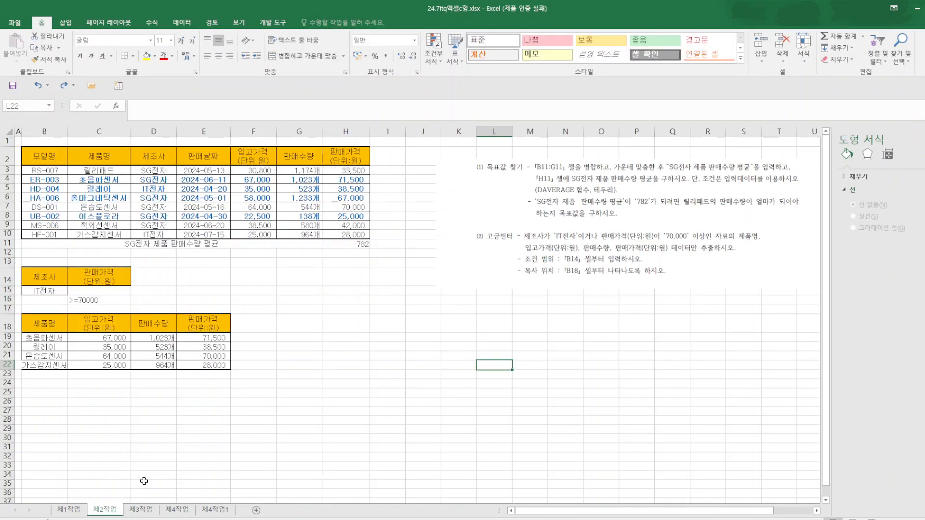
Delete the picture of the chart conditions and sample output below the table on the 제1작업 sheet.
left_click(77, 513)
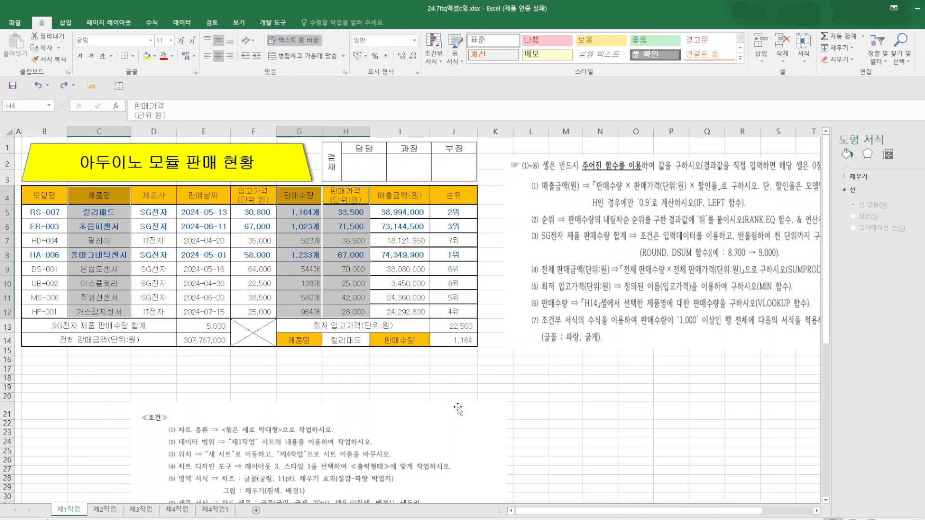
scroll(427, 414, "down", 4)
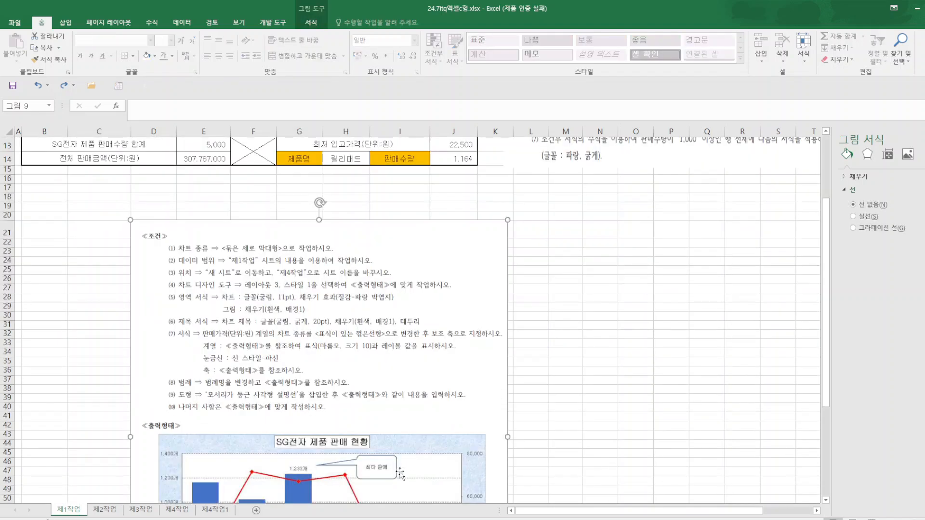
key("Delete")
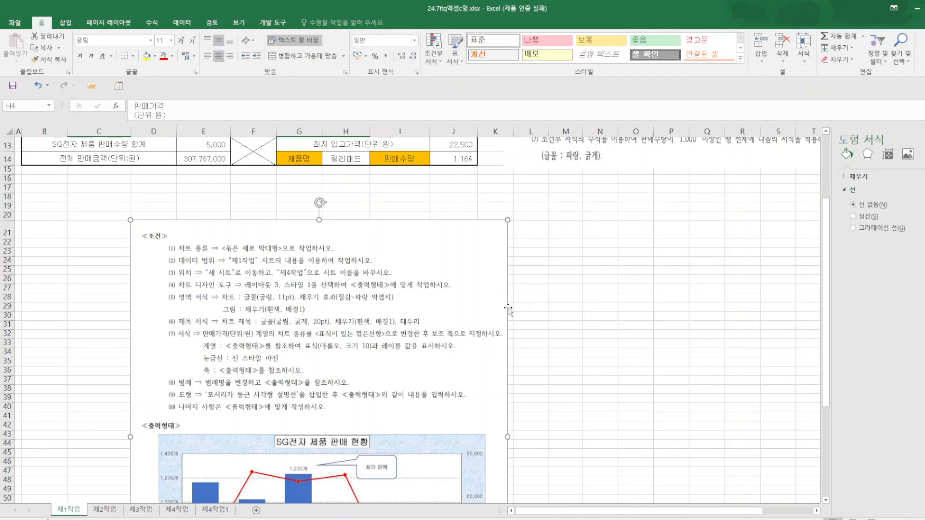
scroll(540, 345, "up", 4)
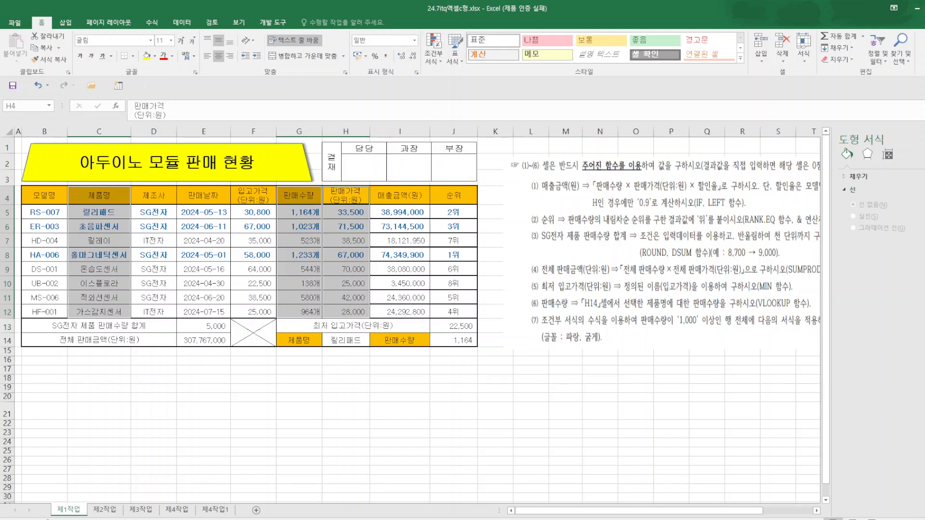
left_click(400, 433)
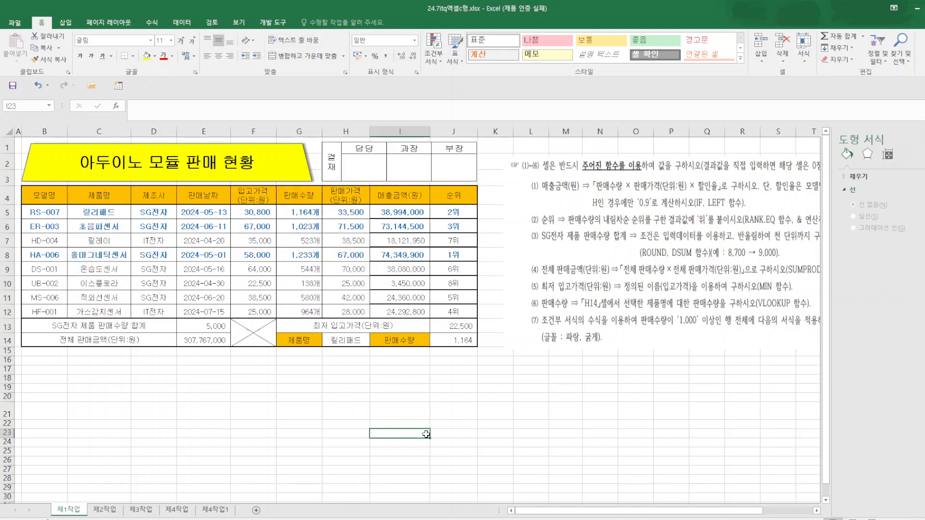